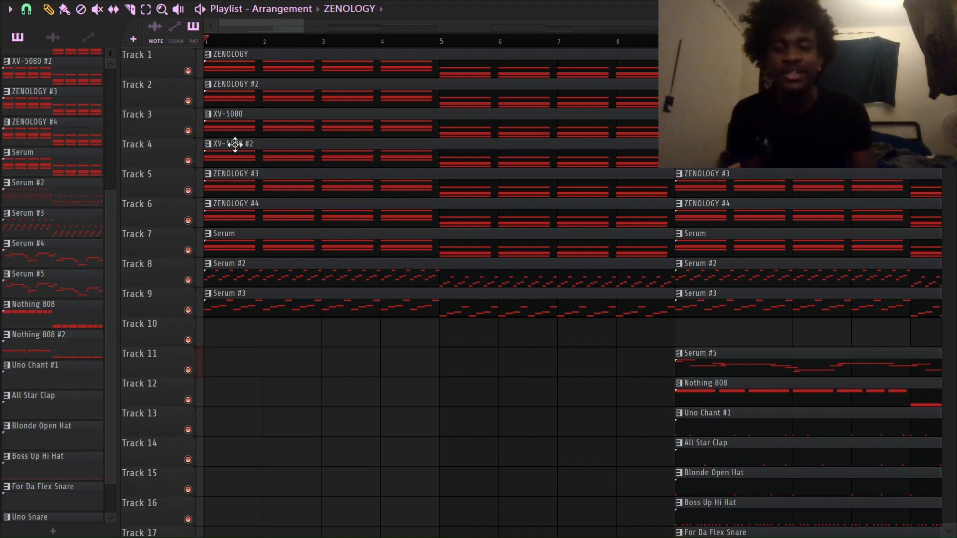
Step: Play the arrangement from the start and examine how the clips build from the intro into bar 9
{"action": "scroll", "coordinate": [268, 41], "scroll_direction": "down", "scroll_amount": 2}
{"action": "scroll", "coordinate": [308, 229], "scroll_direction": "down", "scroll_amount": 3}
{"action": "scroll", "coordinate": [275, 42], "scroll_direction": "down", "scroll_amount": 1}
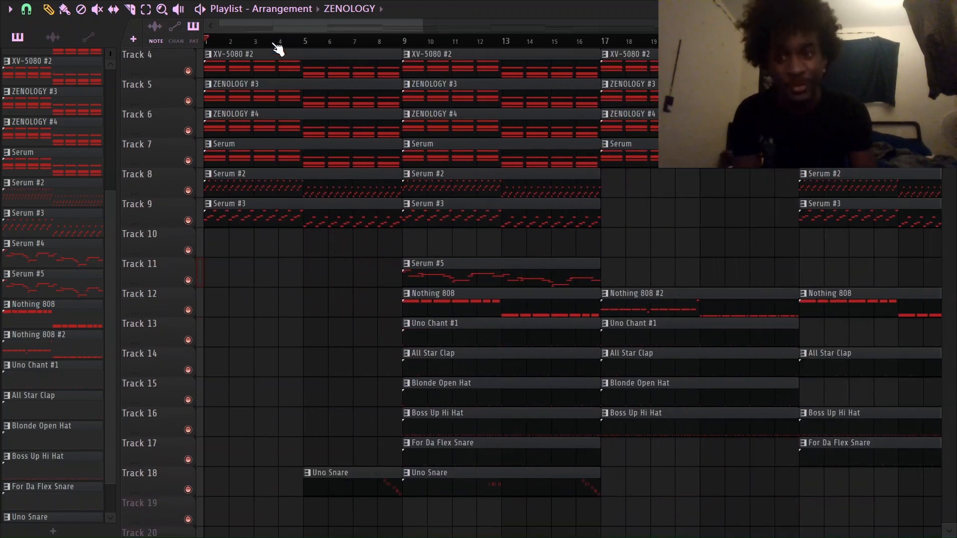
{"action": "scroll", "coordinate": [265, 113], "scroll_direction": "up", "scroll_amount": 3}
{"action": "scroll", "coordinate": [262, 48], "scroll_direction": "down", "scroll_amount": 2}
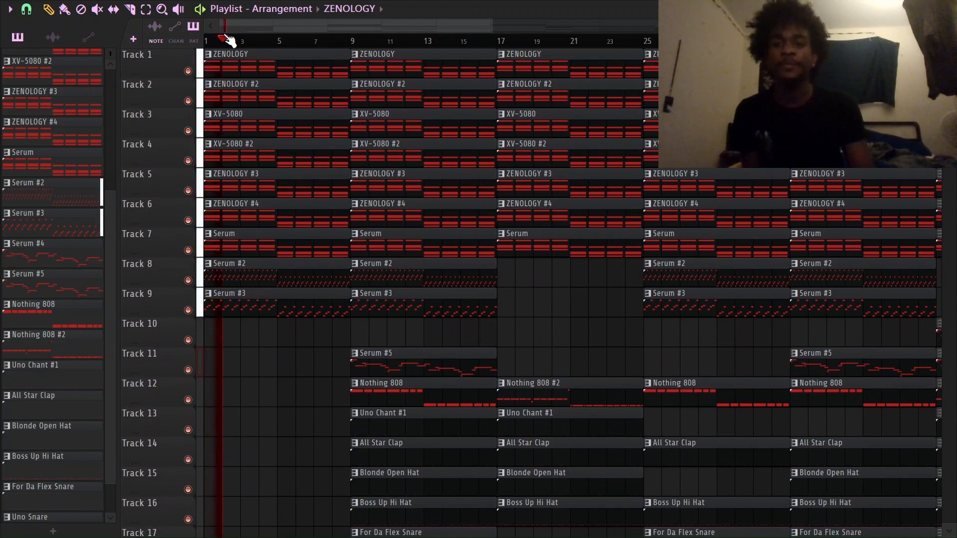
{"action": "scroll", "coordinate": [234, 43], "scroll_direction": "up", "scroll_amount": 1}
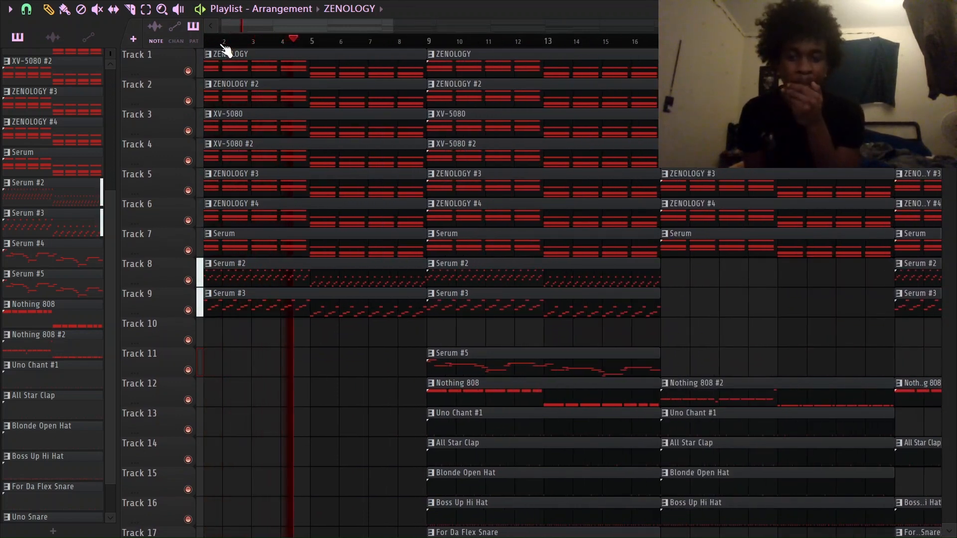
{"action": "left_click_drag", "start_coordinate": [434, 295], "coordinate": [376, 137]}
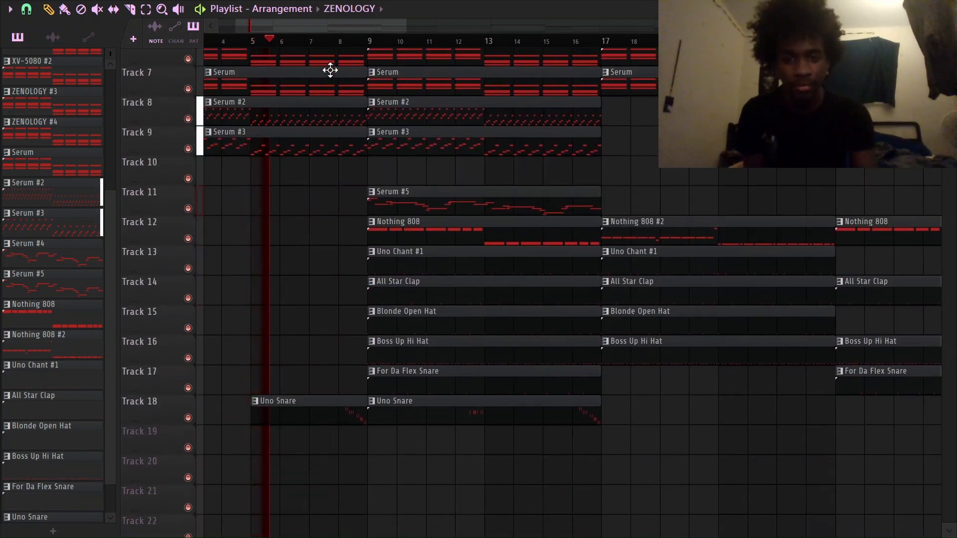
{"action": "scroll", "coordinate": [321, 32], "scroll_direction": "up", "scroll_amount": 1}
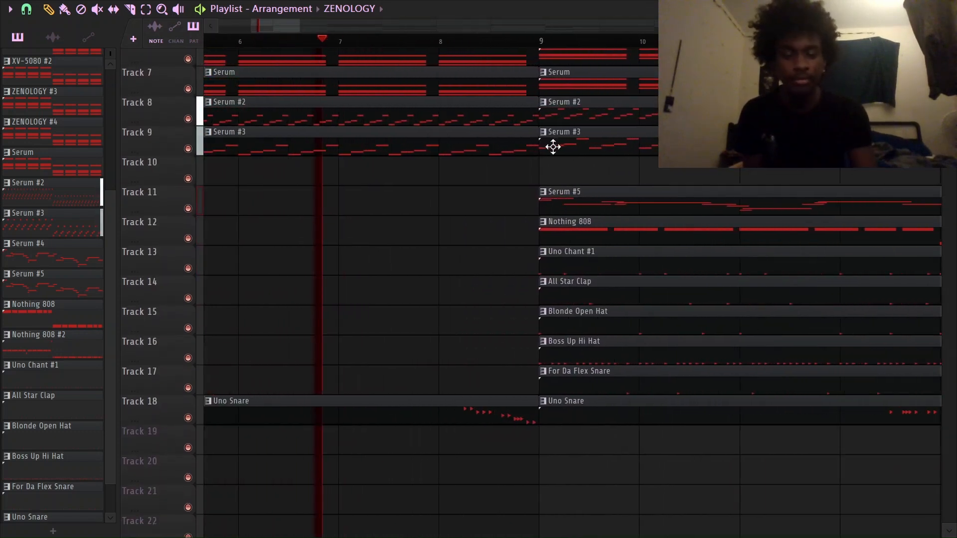
{"action": "left_click_drag", "start_coordinate": [551, 145], "coordinate": [456, 231]}
{"action": "scroll", "coordinate": [463, 220], "scroll_direction": "up", "scroll_amount": 1}
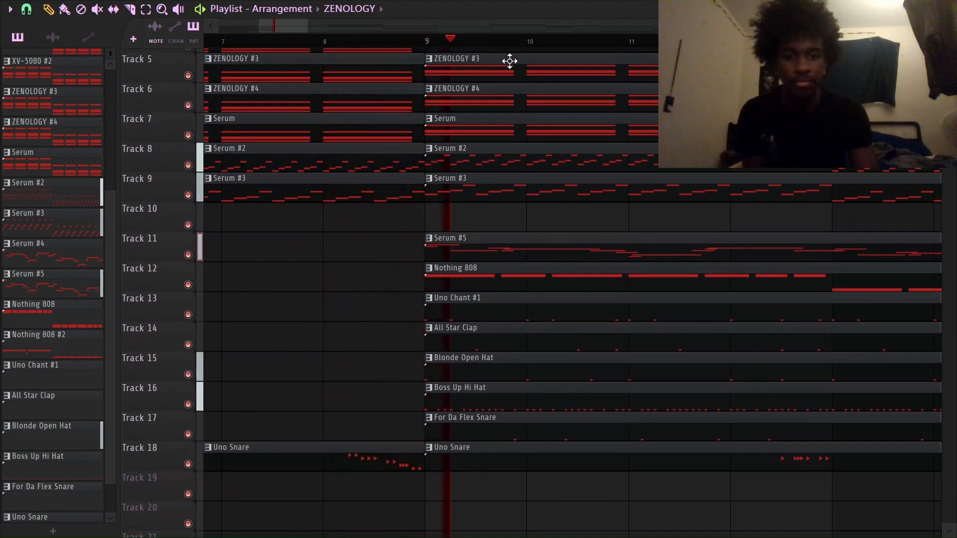
{"action": "left_click_drag", "start_coordinate": [586, 215], "coordinate": [431, 231]}
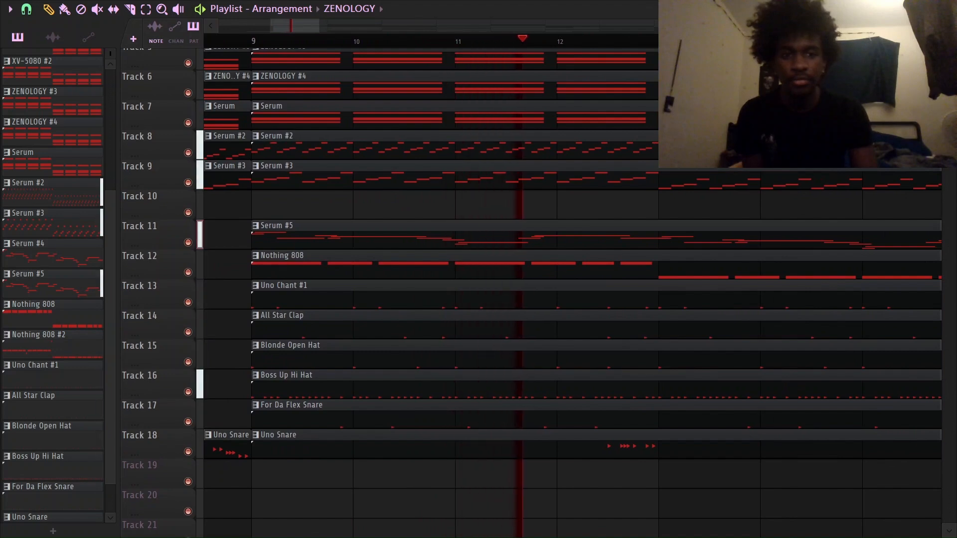
Step: Examine the notes of the melodic, 808 and drum clips on Tracks 6 to 18 while bars 12 to 16 play
{"action": "scroll", "coordinate": [797, 209], "scroll_direction": "up", "scroll_amount": 4}
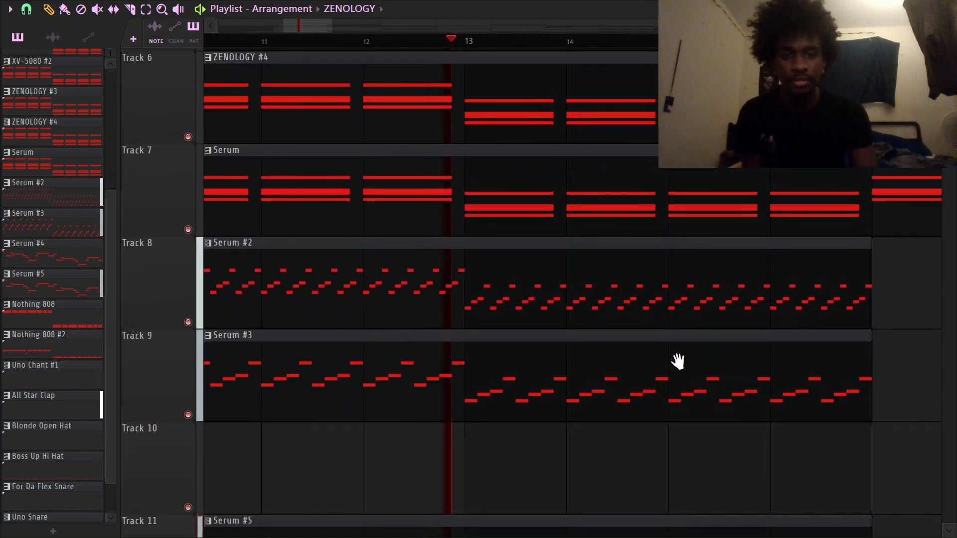
{"action": "scroll", "coordinate": [609, 175], "scroll_direction": "down", "scroll_amount": 3}
{"action": "scroll", "coordinate": [538, 331], "scroll_direction": "down", "scroll_amount": 1}
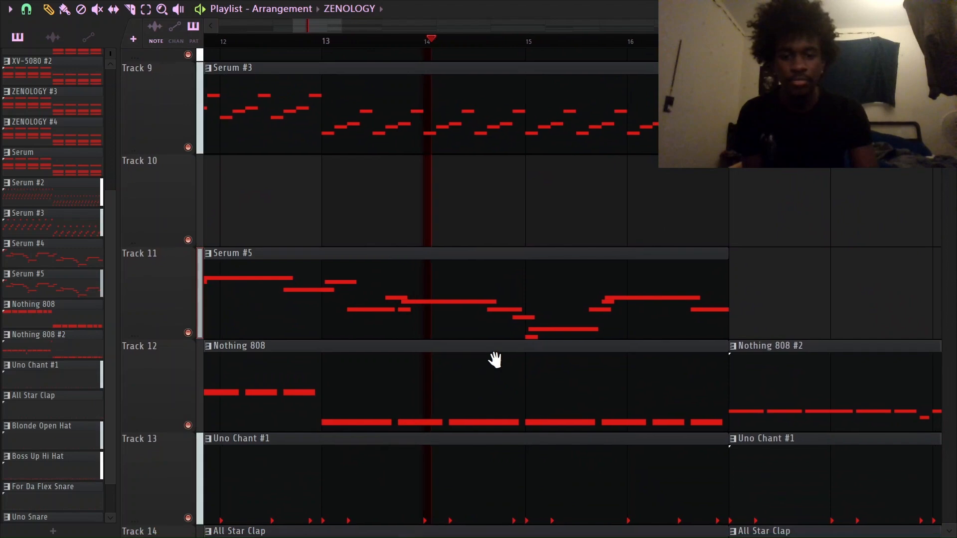
{"action": "left_click_drag", "start_coordinate": [495, 359], "coordinate": [477, 342]}
{"action": "scroll", "coordinate": [588, 359], "scroll_direction": "up", "scroll_amount": 1}
{"action": "scroll", "coordinate": [602, 402], "scroll_direction": "down", "scroll_amount": 4}
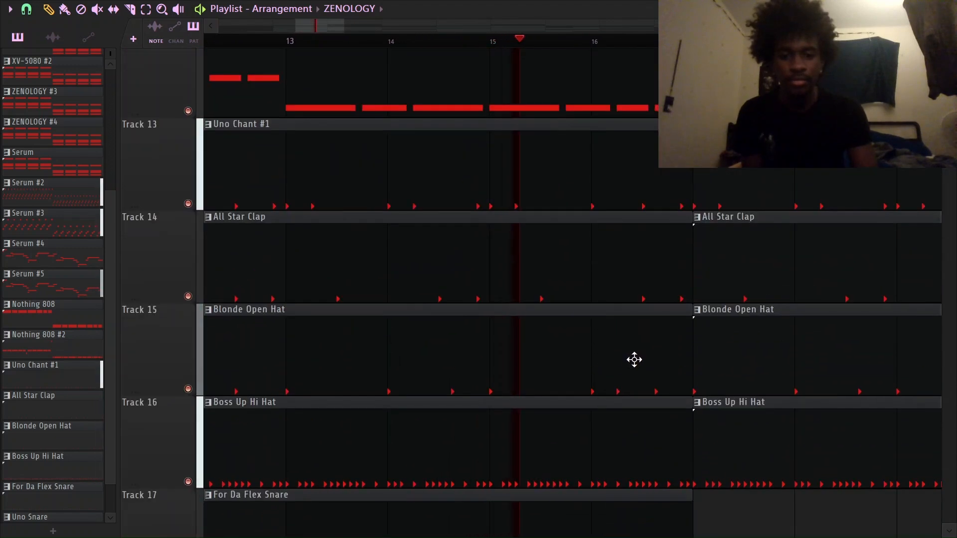
{"action": "scroll", "coordinate": [634, 359], "scroll_direction": "down", "scroll_amount": 1}
{"action": "scroll", "coordinate": [668, 315], "scroll_direction": "down", "scroll_amount": 1}
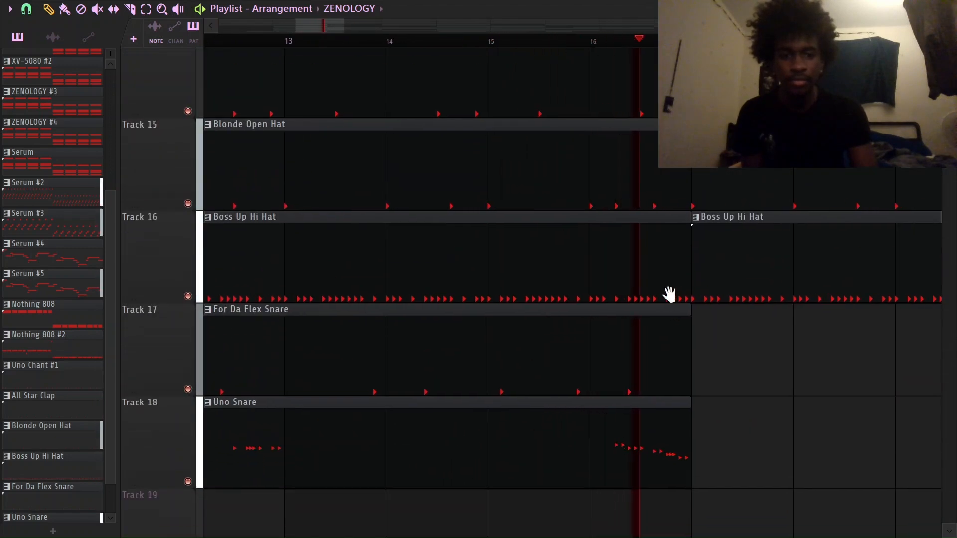
Step: Examine which melodic and drum tracks play in the section from bar 17 to bar 25
{"action": "left_click_drag", "start_coordinate": [669, 294], "coordinate": [270, 364]}
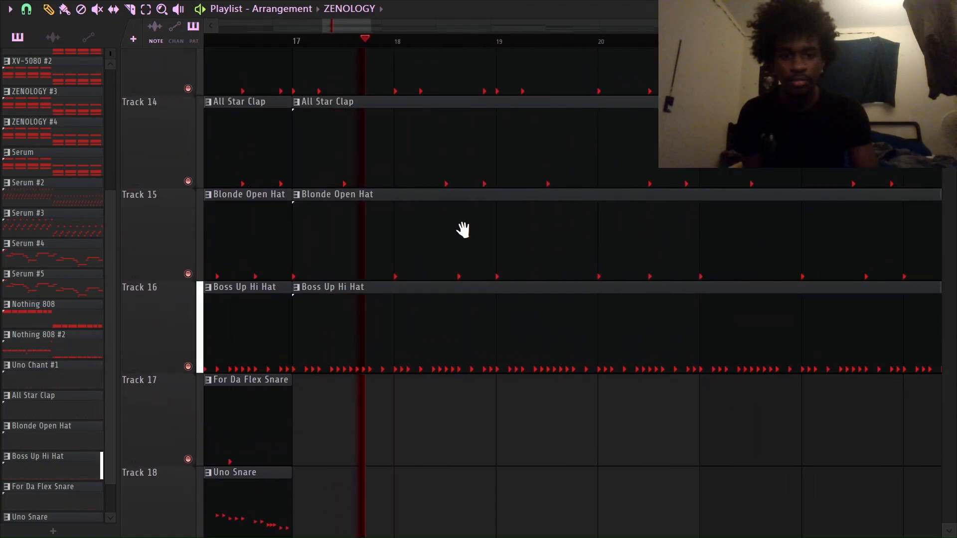
{"action": "left_click_drag", "start_coordinate": [463, 229], "coordinate": [316, 422]}
{"action": "scroll", "coordinate": [827, 130], "scroll_direction": "down", "scroll_amount": 3}
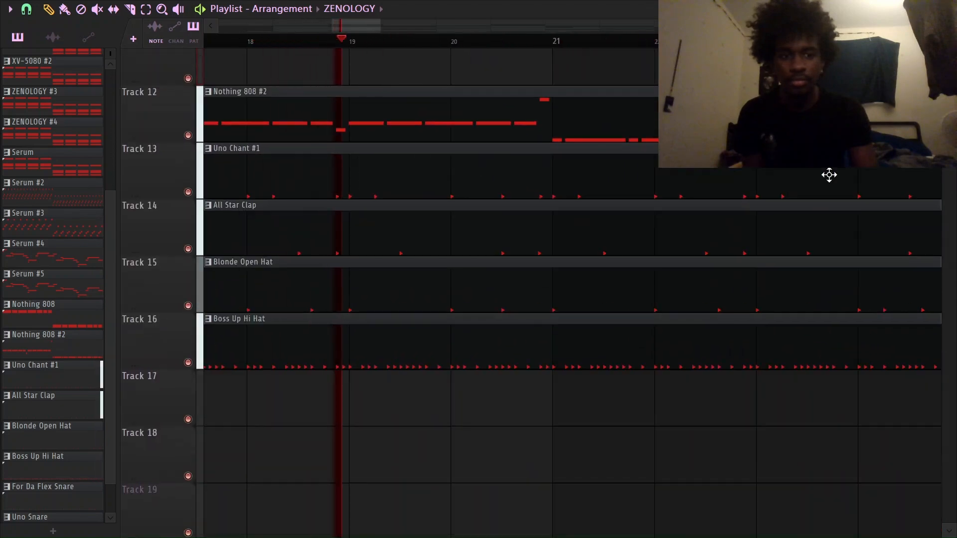
{"action": "left_click_drag", "start_coordinate": [734, 246], "coordinate": [717, 497]}
{"action": "left_click_drag", "start_coordinate": [611, 311], "coordinate": [535, 537]}
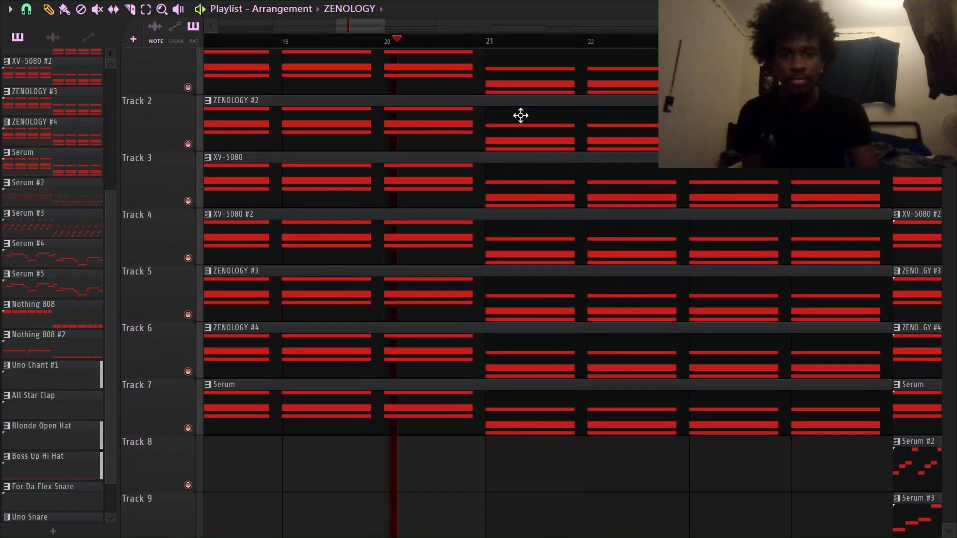
{"action": "scroll", "coordinate": [659, 188], "scroll_direction": "down", "scroll_amount": 3}
{"action": "left_click_drag", "start_coordinate": [708, 214], "coordinate": [534, 164]}
{"action": "scroll", "coordinate": [534, 164], "scroll_direction": "down", "scroll_amount": 3}
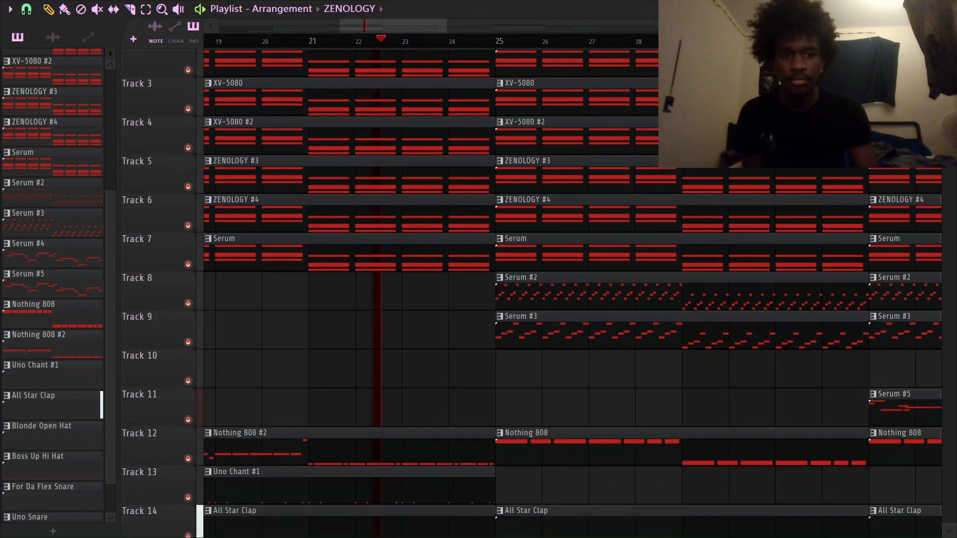
{"action": "scroll", "coordinate": [534, 165], "scroll_direction": "down", "scroll_amount": 2}
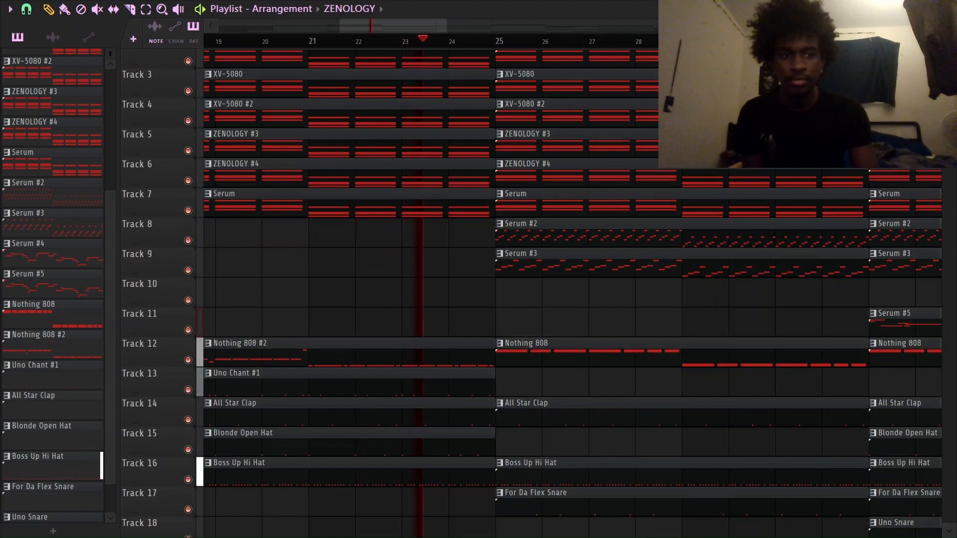
Step: Follow the playback from bar 25 into the section starting at bar 33, examining its clips, and stop the playback
{"action": "left_click", "coordinate": [735, 274]}
{"action": "scroll", "coordinate": [694, 312], "scroll_direction": "down", "scroll_amount": 1}
{"action": "left_click_drag", "start_coordinate": [688, 359], "coordinate": [605, 319]}
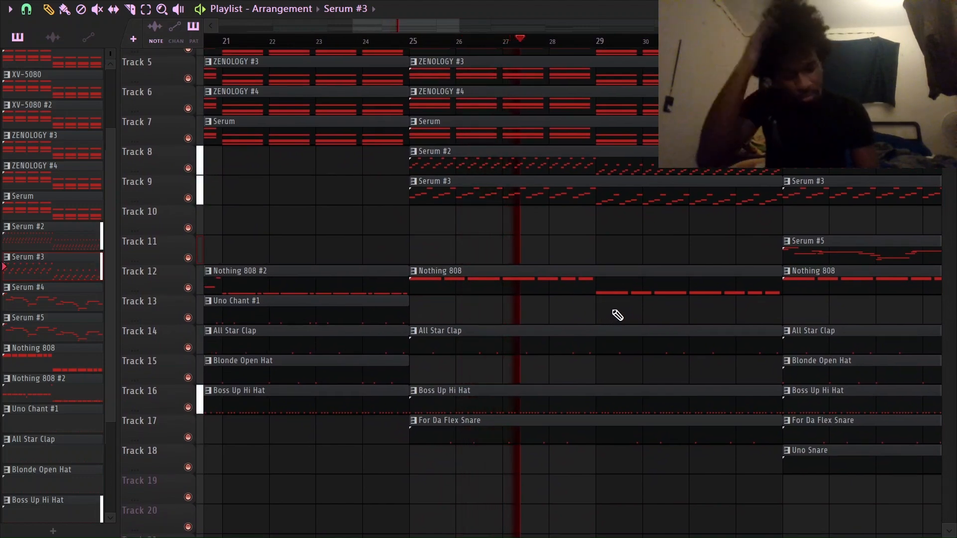
{"action": "mouse_move", "coordinate": [637, 257]}
{"action": "left_mouse_down"}
{"action": "mouse_move", "coordinate": [446, 214]}
{"action": "mouse_move", "coordinate": [327, 260]}
{"action": "left_mouse_up"}
{"action": "scroll", "coordinate": [504, 42], "scroll_direction": "down", "scroll_amount": 1}
{"action": "scroll", "coordinate": [522, 366], "scroll_direction": "down", "scroll_amount": 3}
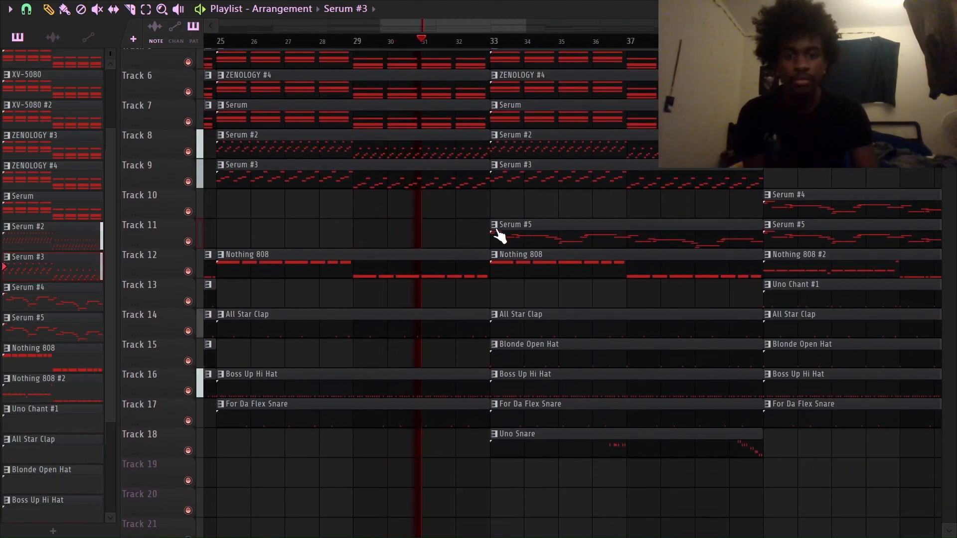
{"action": "scroll", "coordinate": [584, 48], "scroll_direction": "up", "scroll_amount": 1}
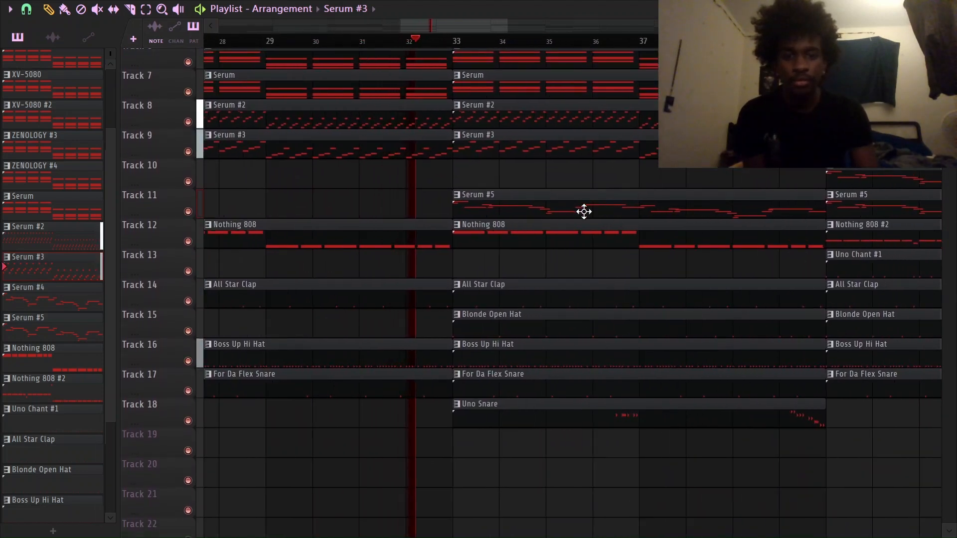
{"action": "left_click_drag", "start_coordinate": [570, 171], "coordinate": [462, 210]}
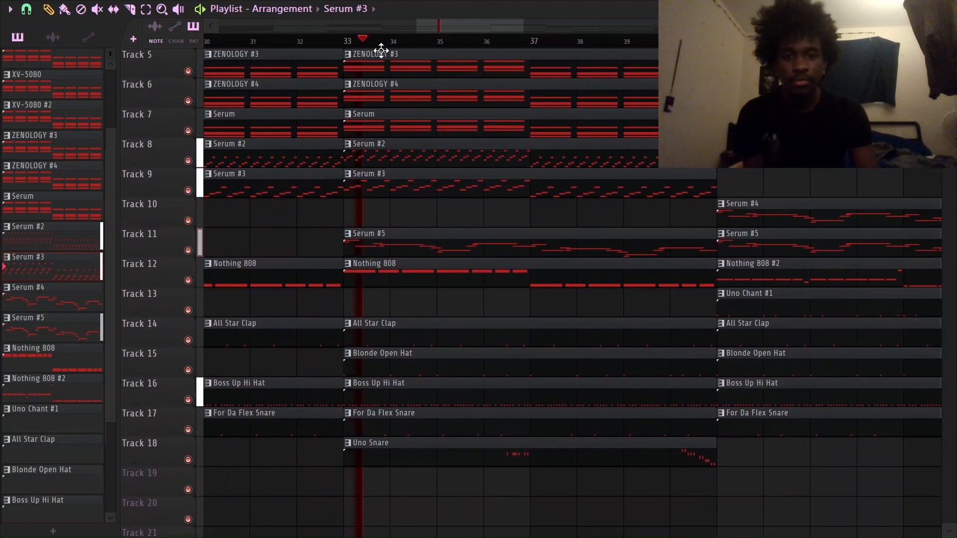
{"action": "scroll", "coordinate": [394, 44], "scroll_direction": "down", "scroll_amount": 1}
{"action": "left_click_drag", "start_coordinate": [573, 181], "coordinate": [504, 250]}
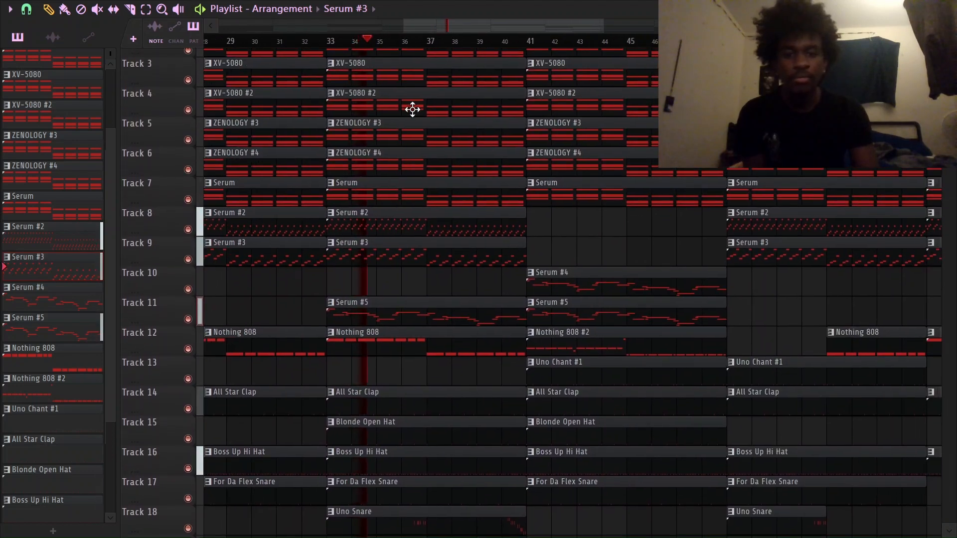
{"action": "scroll", "coordinate": [427, 45], "scroll_direction": "down", "scroll_amount": 4}
{"action": "key", "text": "space"}
Step: Survey the whole arrangement and examine the chord clips on Tracks 1 to 4 from bar 1
{"action": "left_click_drag", "start_coordinate": [303, 182], "coordinate": [827, 195]}
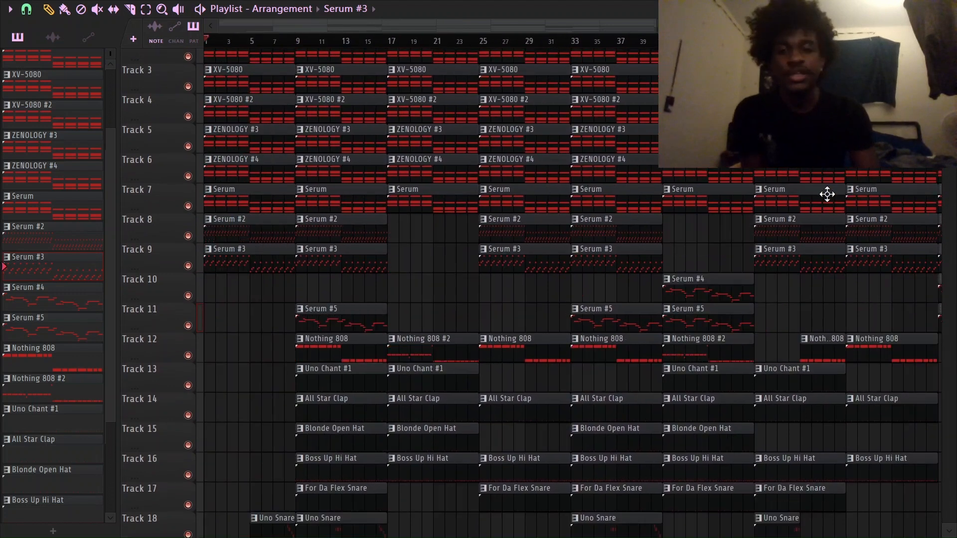
{"action": "scroll", "coordinate": [295, 43], "scroll_direction": "up", "scroll_amount": 3}
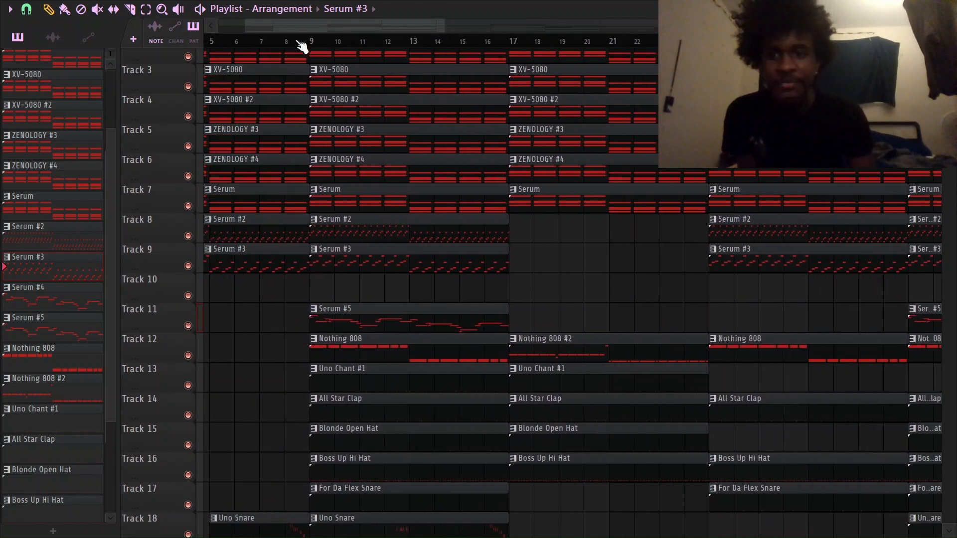
{"action": "left_click_drag", "start_coordinate": [289, 112], "coordinate": [294, 134]}
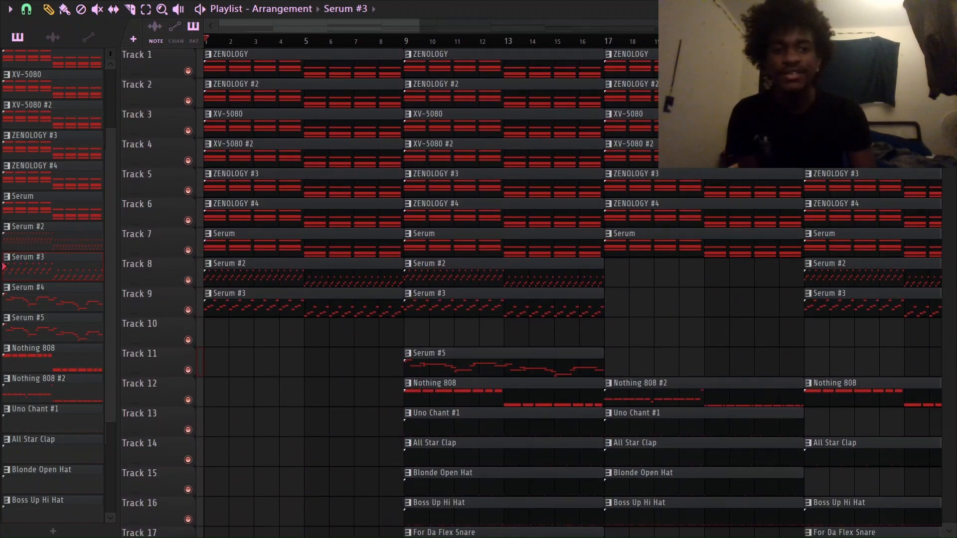
{"action": "left_click_drag", "start_coordinate": [949, 54], "coordinate": [949, 33]}
{"action": "left_click_drag", "start_coordinate": [219, 208], "coordinate": [260, 154]}
{"action": "scroll", "coordinate": [261, 155], "scroll_direction": "up", "scroll_amount": 4}
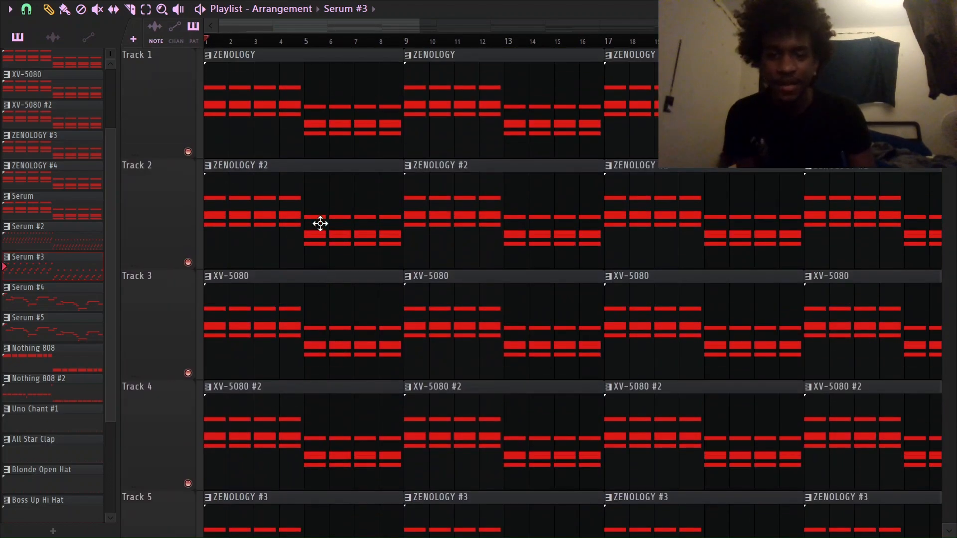
Step: Examine the arpeggio notes of the Serum #2 and Serum #3 clips on Tracks 8 and 9, making Serum #2 the active pattern
{"action": "scroll", "coordinate": [321, 223], "scroll_direction": "down", "scroll_amount": 8}
{"action": "scroll", "coordinate": [240, 46], "scroll_direction": "up", "scroll_amount": 1}
{"action": "scroll", "coordinate": [248, 40], "scroll_direction": "up", "scroll_amount": 4}
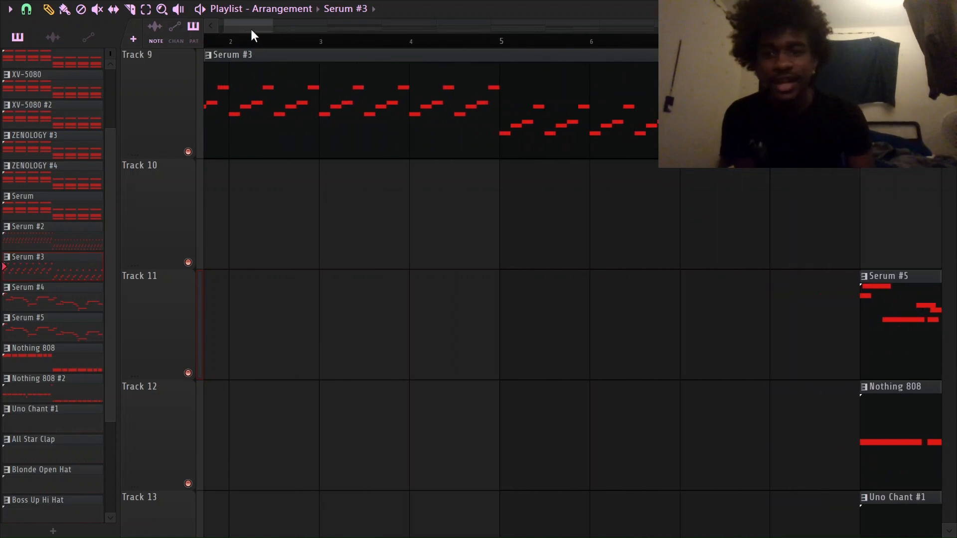
{"action": "scroll", "coordinate": [277, 180], "scroll_direction": "up", "scroll_amount": 2}
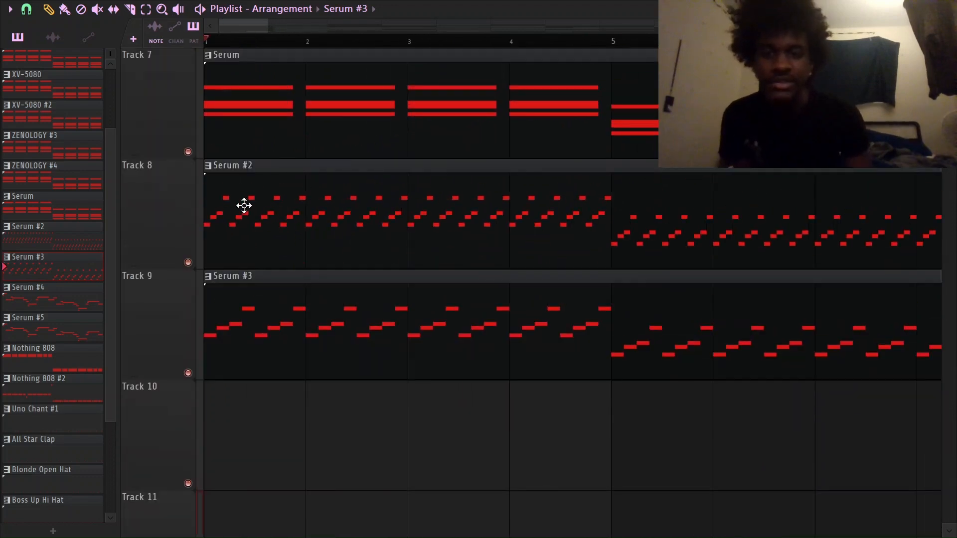
{"action": "left_click", "coordinate": [245, 205]}
{"action": "scroll", "coordinate": [297, 152], "scroll_direction": "down", "scroll_amount": 2}
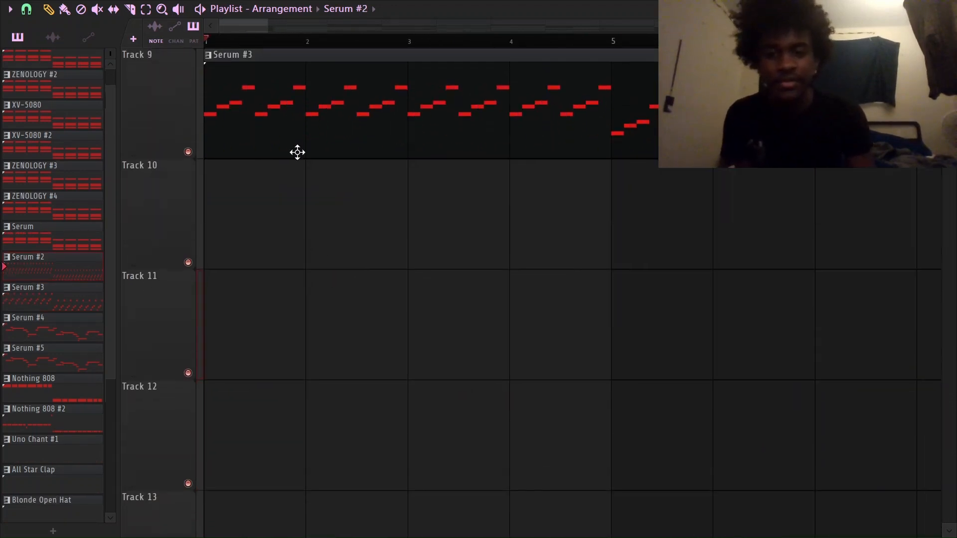
{"action": "scroll", "coordinate": [331, 216], "scroll_direction": "up", "scroll_amount": 2}
{"action": "scroll", "coordinate": [359, 42], "scroll_direction": "down", "scroll_amount": 3}
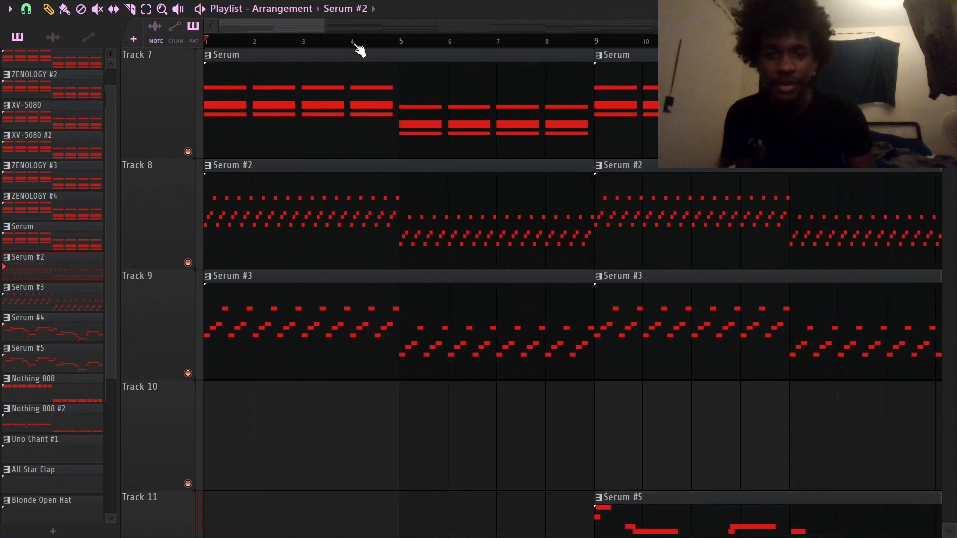
{"action": "scroll", "coordinate": [354, 145], "scroll_direction": "down", "scroll_amount": 2}
{"action": "scroll", "coordinate": [393, 206], "scroll_direction": "up", "scroll_amount": 2}
{"action": "scroll", "coordinate": [442, 287], "scroll_direction": "down", "scroll_amount": 3}
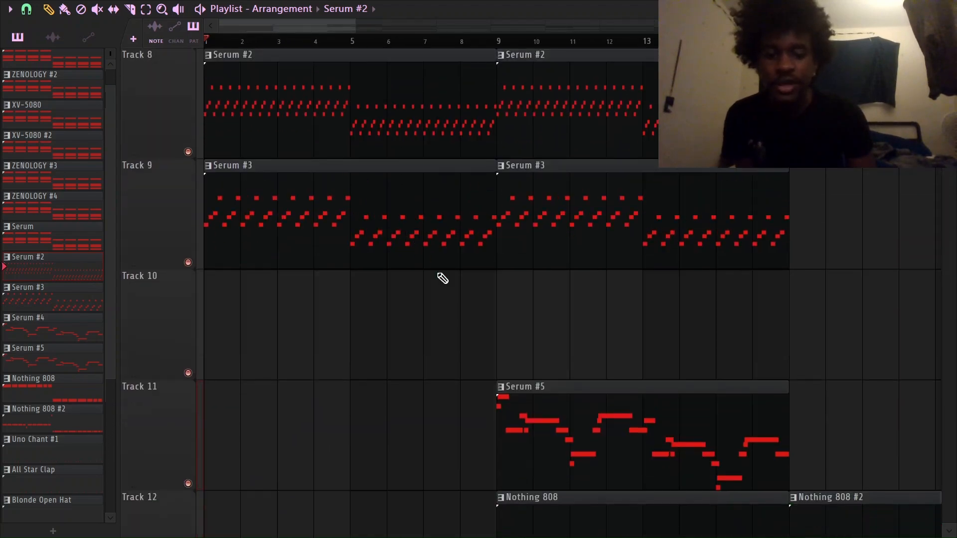
Step: Examine the Serum #5 melody, the Nothing 808 bass and the percussion clips entering at bar 9 against the chord and arpeggio tracks
{"action": "scroll", "coordinate": [519, 47], "scroll_direction": "down", "scroll_amount": 3}
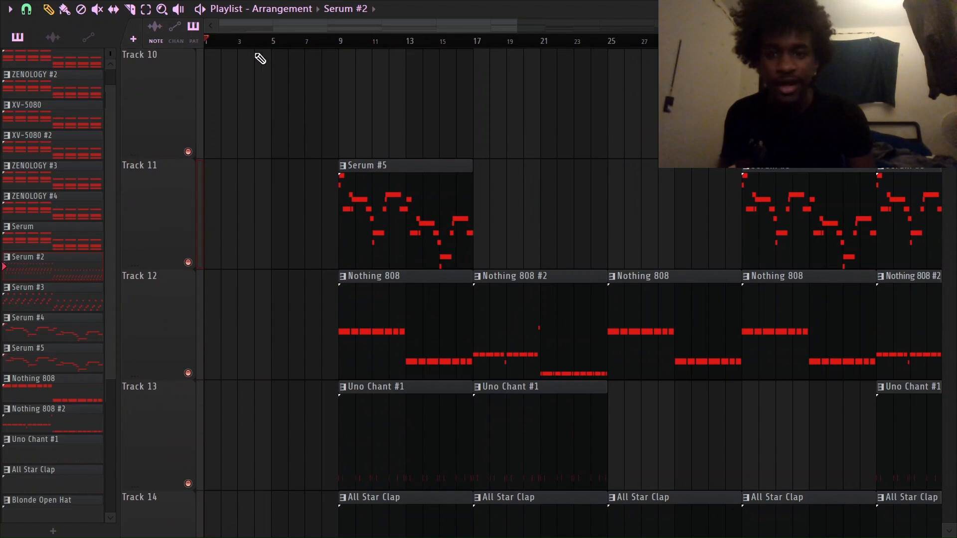
{"action": "scroll", "coordinate": [257, 57], "scroll_direction": "up", "scroll_amount": 4}
{"action": "scroll", "coordinate": [240, 41], "scroll_direction": "up", "scroll_amount": 2}
{"action": "scroll", "coordinate": [319, 60], "scroll_direction": "up", "scroll_amount": 2}
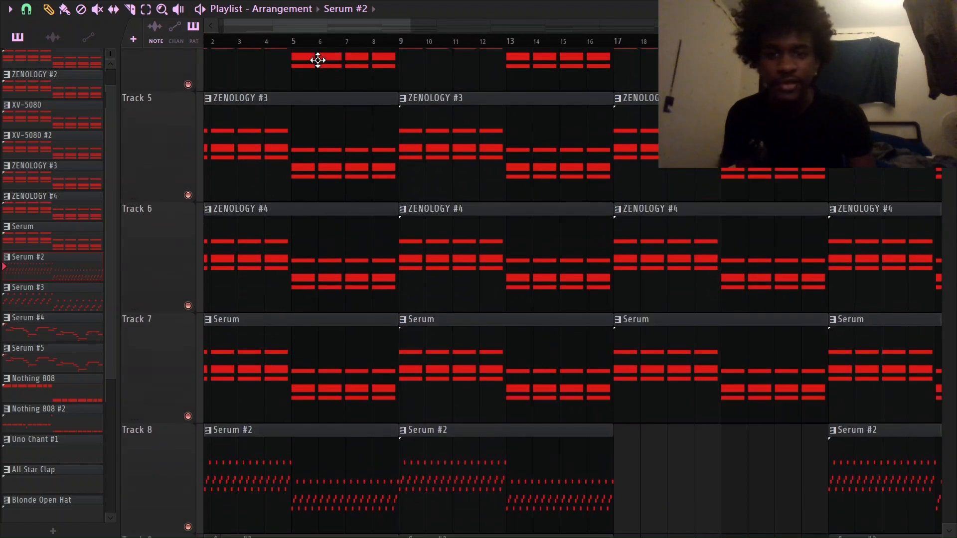
{"action": "scroll", "coordinate": [313, 47], "scroll_direction": "up", "scroll_amount": 3}
{"action": "scroll", "coordinate": [491, 137], "scroll_direction": "down", "scroll_amount": 7}
{"action": "scroll", "coordinate": [565, 46], "scroll_direction": "up", "scroll_amount": 4}
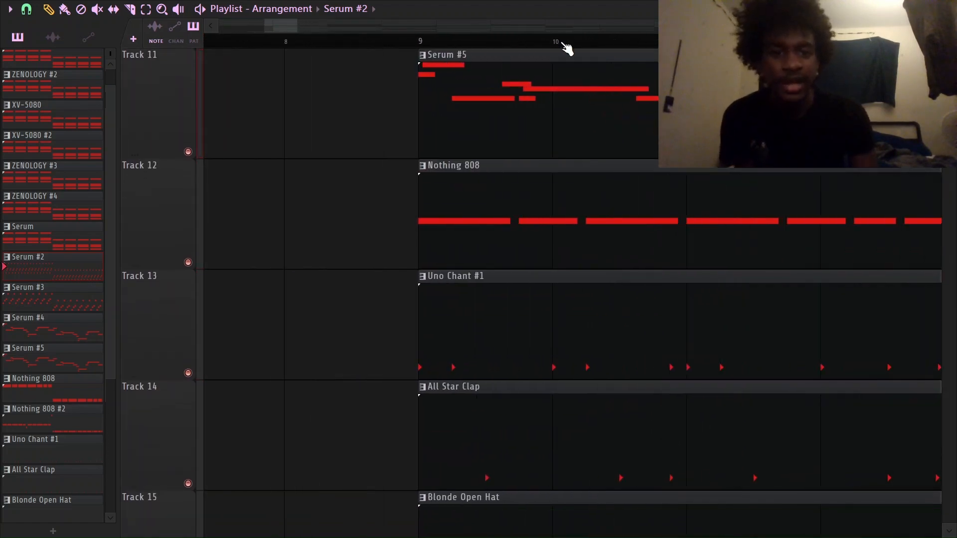
{"action": "left_click_drag", "start_coordinate": [489, 89], "coordinate": [478, 52]}
{"action": "scroll", "coordinate": [376, 65], "scroll_direction": "down", "scroll_amount": 4}
{"action": "scroll", "coordinate": [384, 58], "scroll_direction": "up", "scroll_amount": 10}
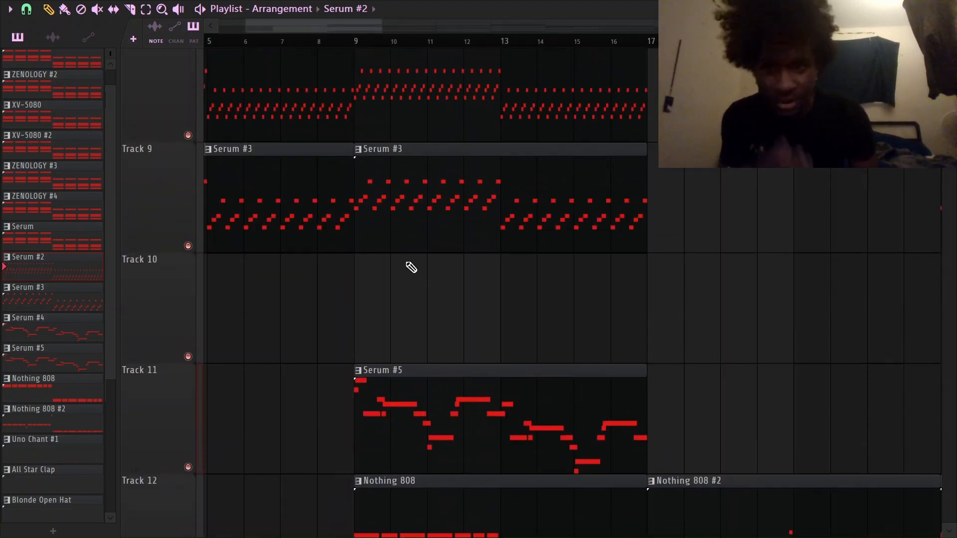
{"action": "scroll", "coordinate": [259, 68], "scroll_direction": "up", "scroll_amount": 2}
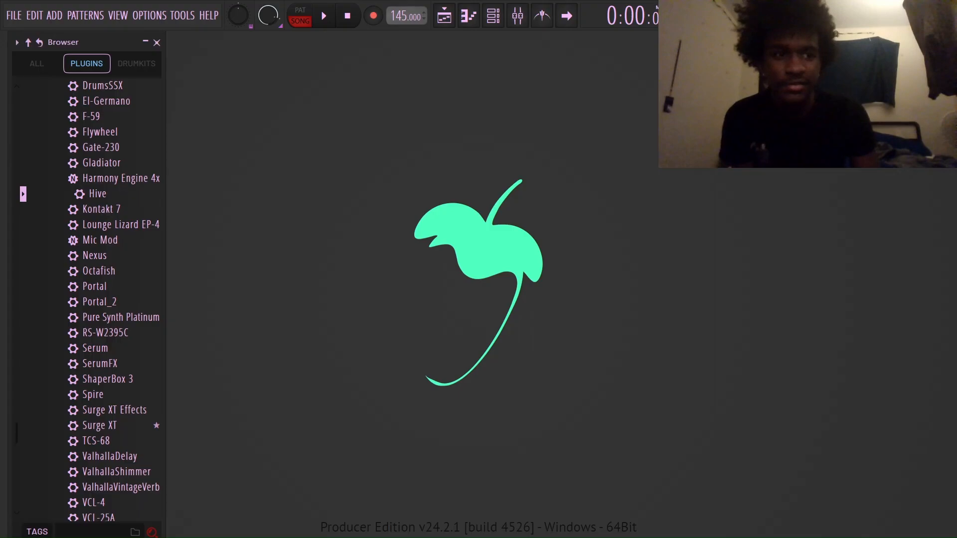
Step: Show the Channel rack and open the ZENOLOGY instrument of channel 1, arranging both windows side by side
{"action": "left_click", "coordinate": [493, 15]}
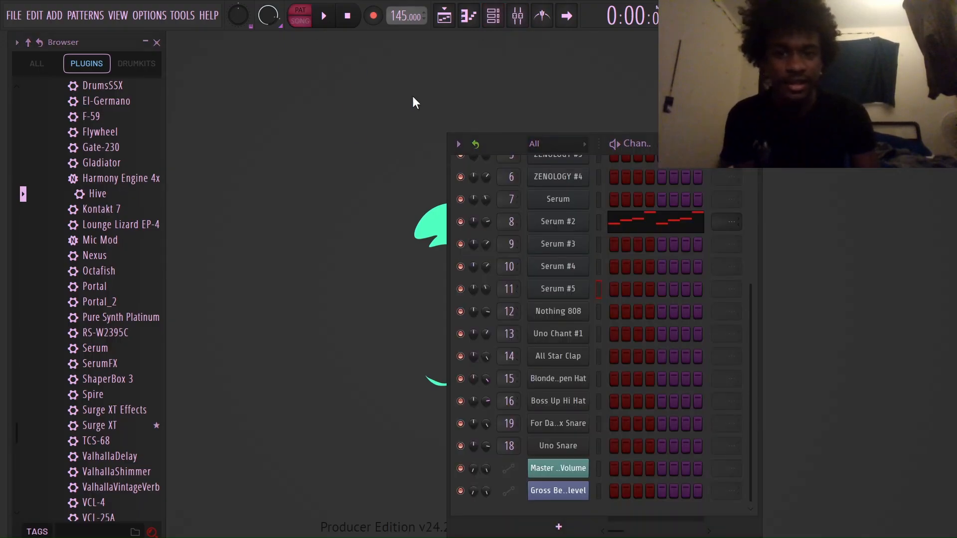
{"action": "scroll", "coordinate": [699, 252], "scroll_direction": "up", "scroll_amount": 3}
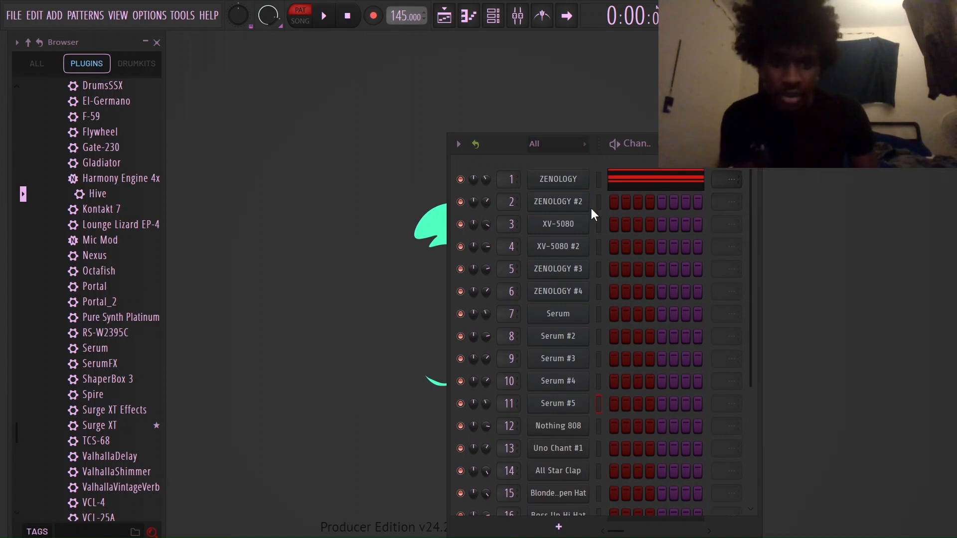
{"action": "left_click", "coordinate": [569, 183]}
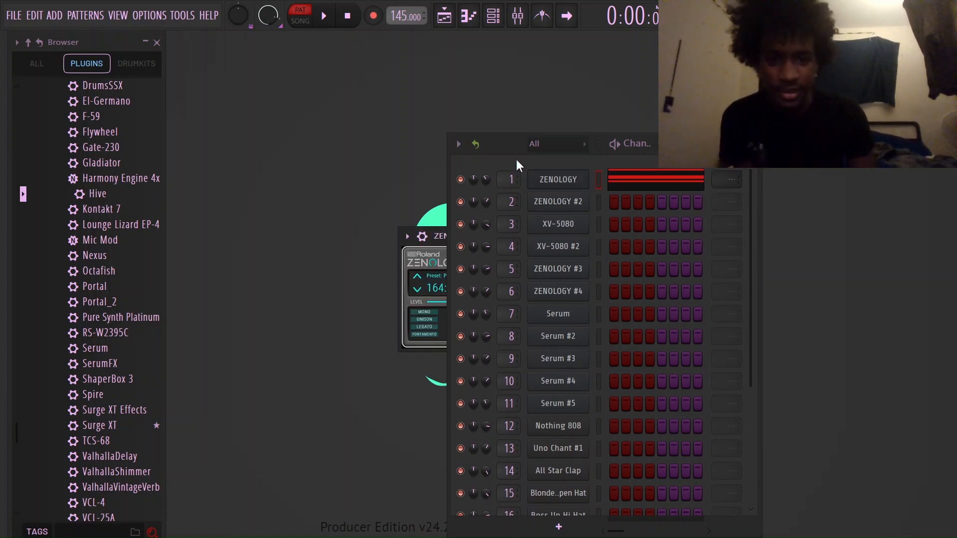
{"action": "left_click_drag", "start_coordinate": [509, 144], "coordinate": [666, 161]}
{"action": "left_click_drag", "start_coordinate": [471, 238], "coordinate": [373, 183]}
Step: Examine where the PWM Soft Pad 3 preset sits in ZENOLOGY's tone browser, leaving the preset selection as it is
{"action": "left_click", "coordinate": [385, 234]}
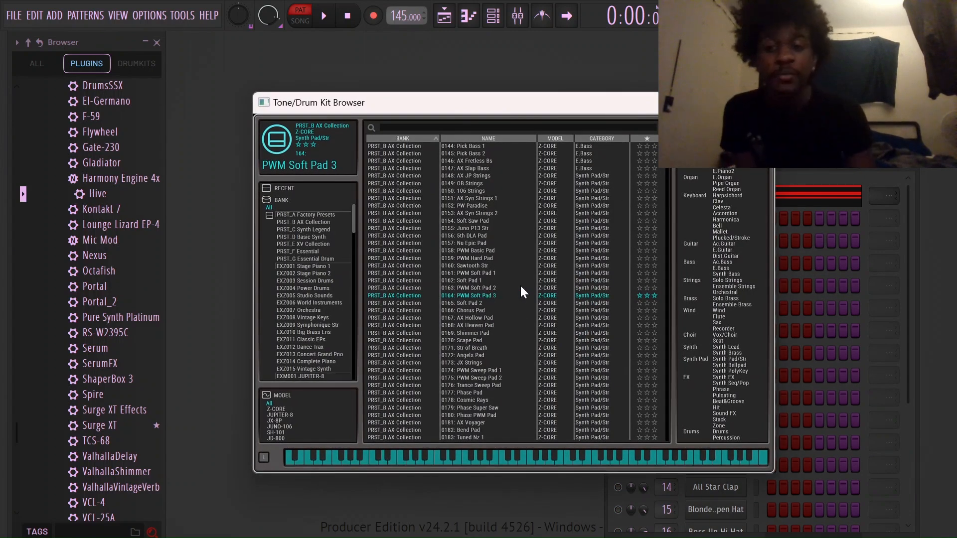
{"action": "scroll", "coordinate": [525, 295], "scroll_direction": "up", "scroll_amount": 1}
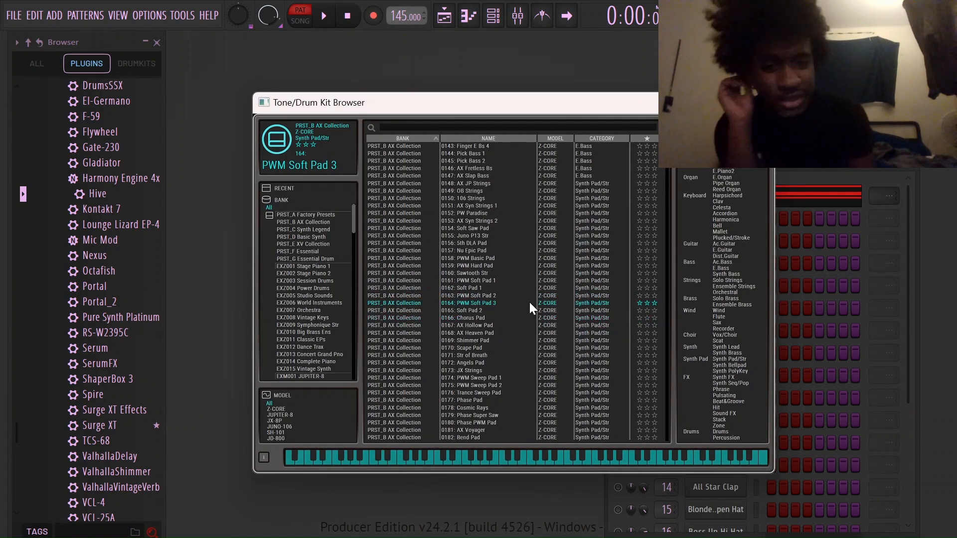
{"action": "left_click", "coordinate": [759, 103]}
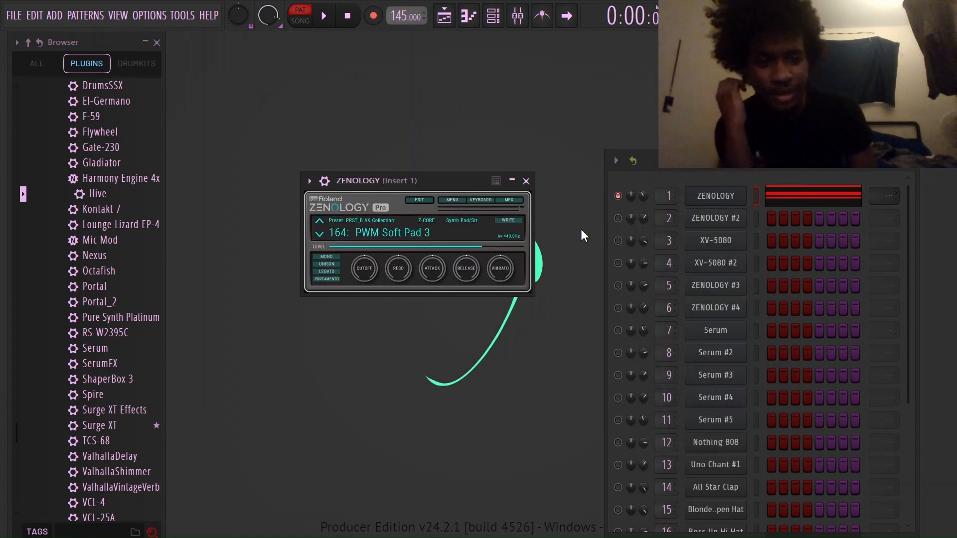
{"action": "left_click", "coordinate": [415, 233]}
{"action": "scroll", "coordinate": [483, 381], "scroll_direction": "down", "scroll_amount": 1}
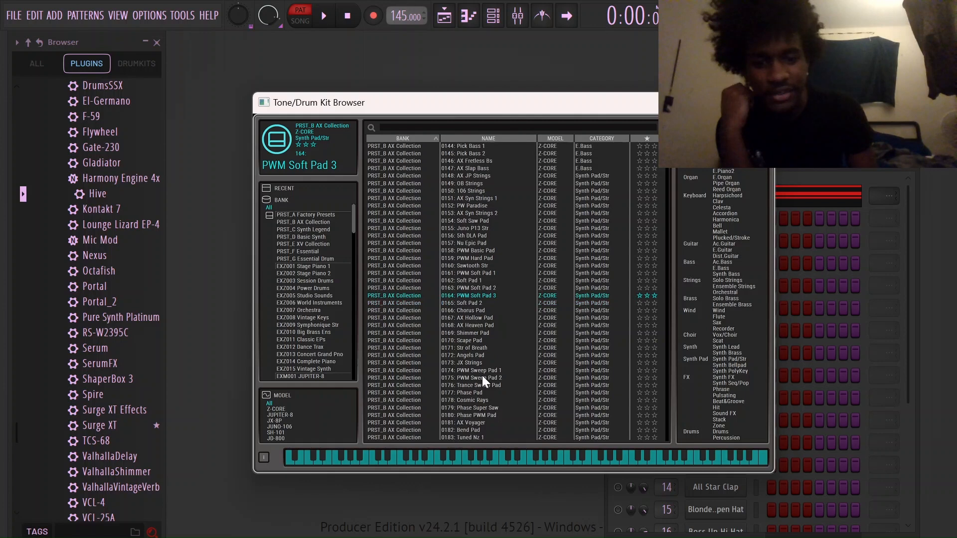
{"action": "left_click", "coordinate": [759, 102]}
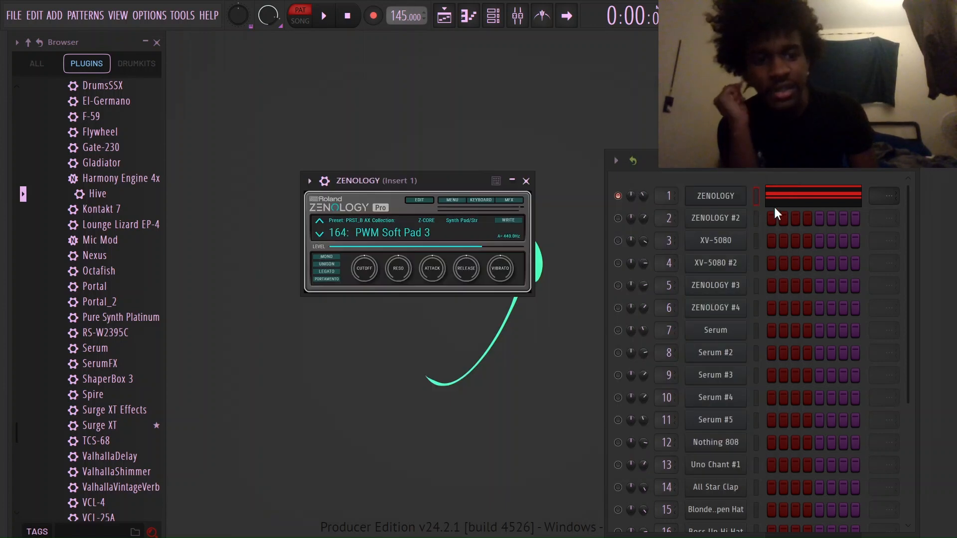
Step: Open the ZENOLOGY chord pattern in the piano roll and play it from bar 1 into bar 6
{"action": "left_click", "coordinate": [774, 203]}
{"action": "scroll", "coordinate": [211, 256], "scroll_direction": "down", "scroll_amount": 1}
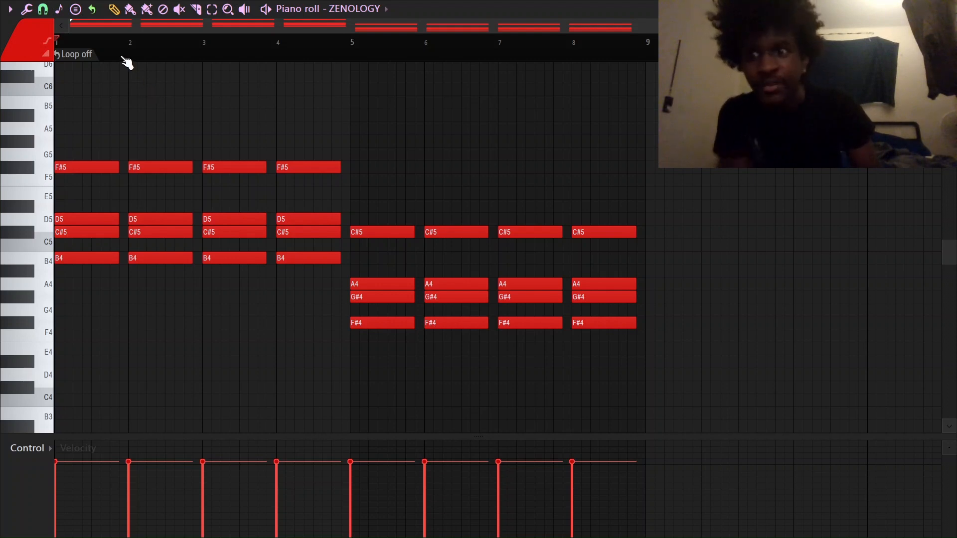
{"action": "scroll", "coordinate": [59, 40], "scroll_direction": "up", "scroll_amount": 3}
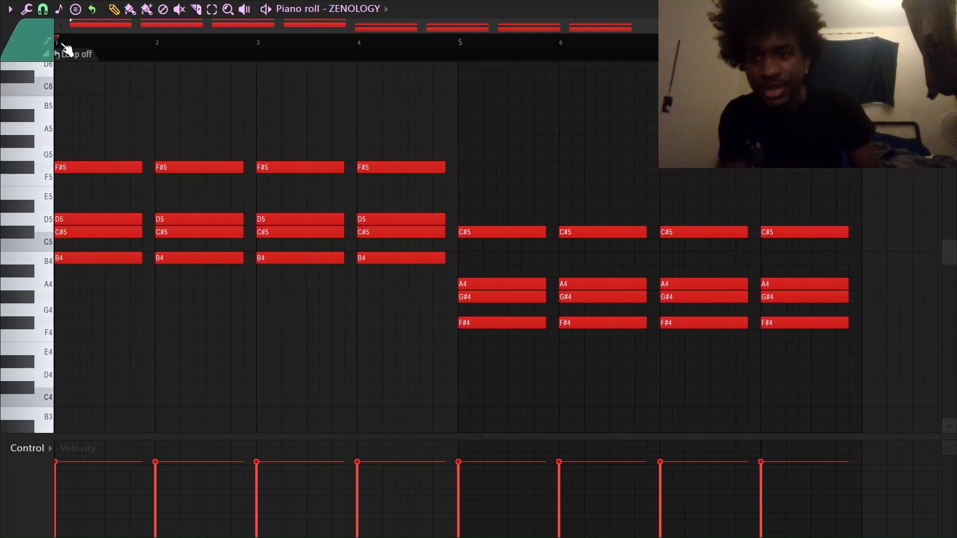
{"action": "key", "text": "space"}
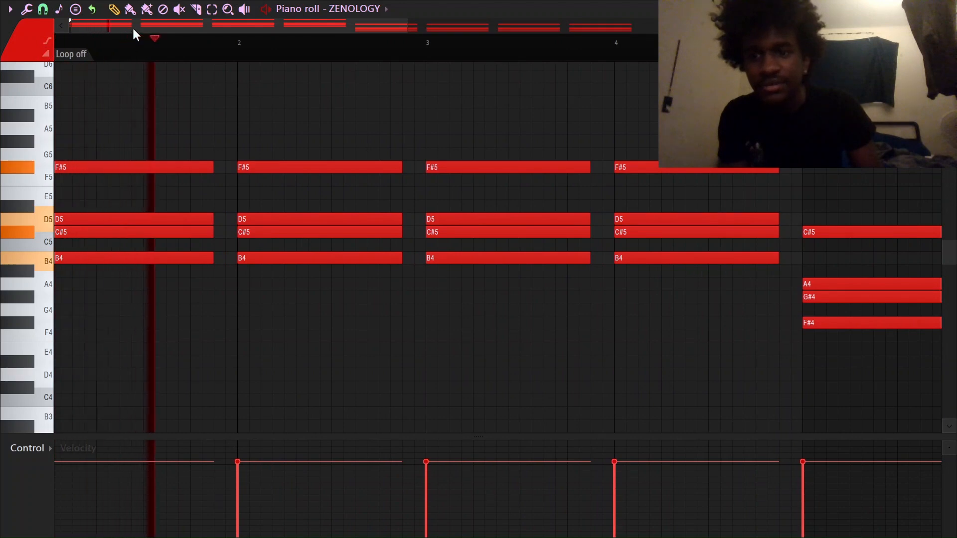
{"action": "scroll", "coordinate": [209, 40], "scroll_direction": "down", "scroll_amount": 2}
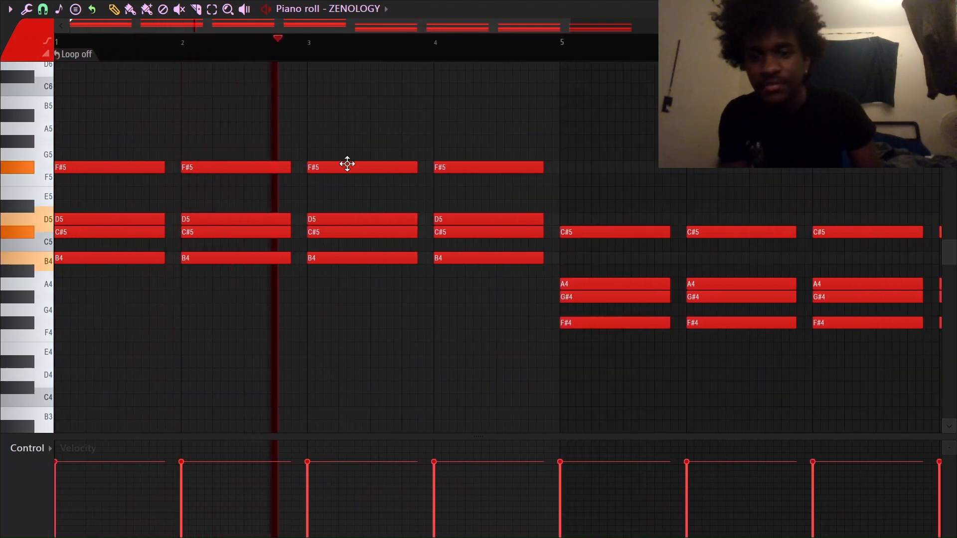
{"action": "scroll", "coordinate": [438, 68], "scroll_direction": "down", "scroll_amount": 1}
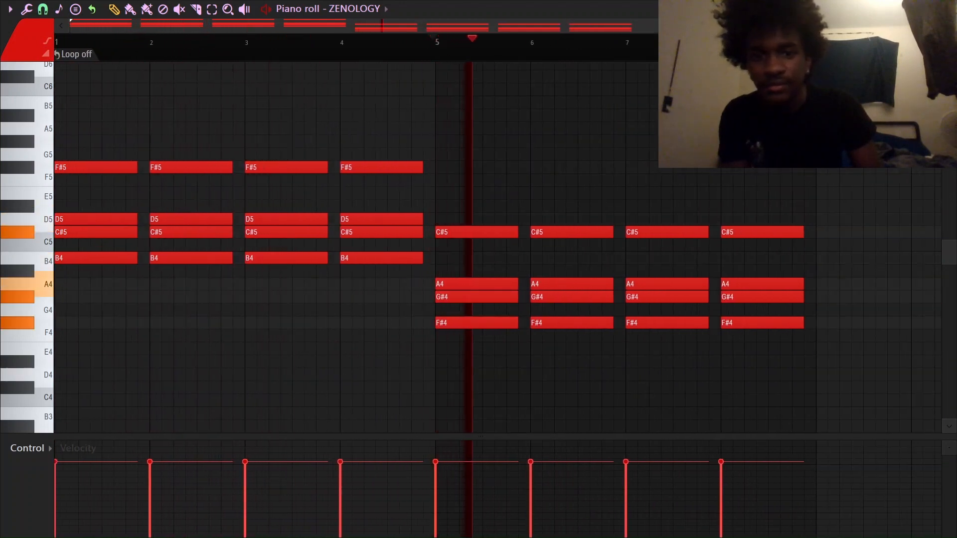
{"action": "scroll", "coordinate": [573, 80], "scroll_direction": "up", "scroll_amount": 2}
Step: Set the piano roll's snap to 1/3 beat and stop the playback
{"action": "left_click", "coordinate": [43, 9]}
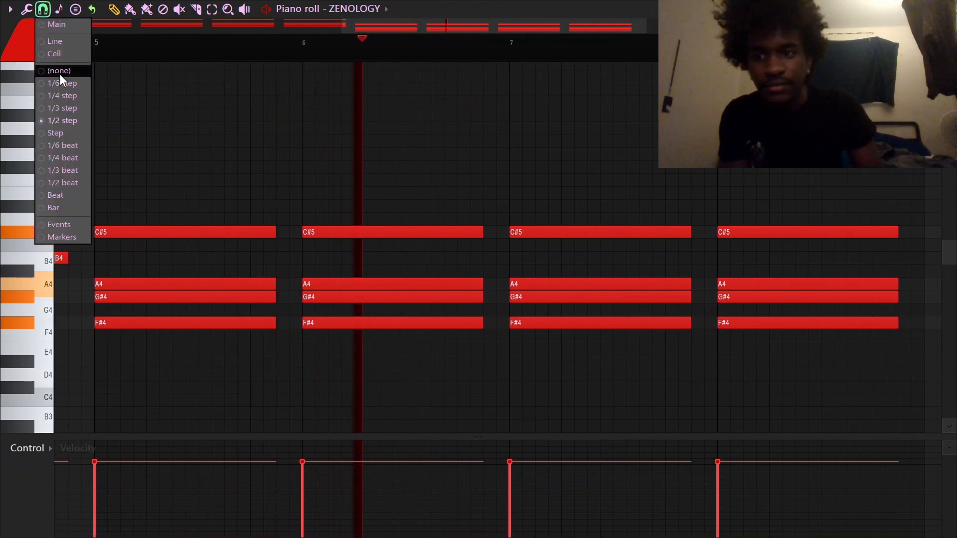
{"action": "left_click", "coordinate": [75, 169]}
{"action": "scroll", "coordinate": [573, 50], "scroll_direction": "down", "scroll_amount": 2}
{"action": "key", "text": "space"}
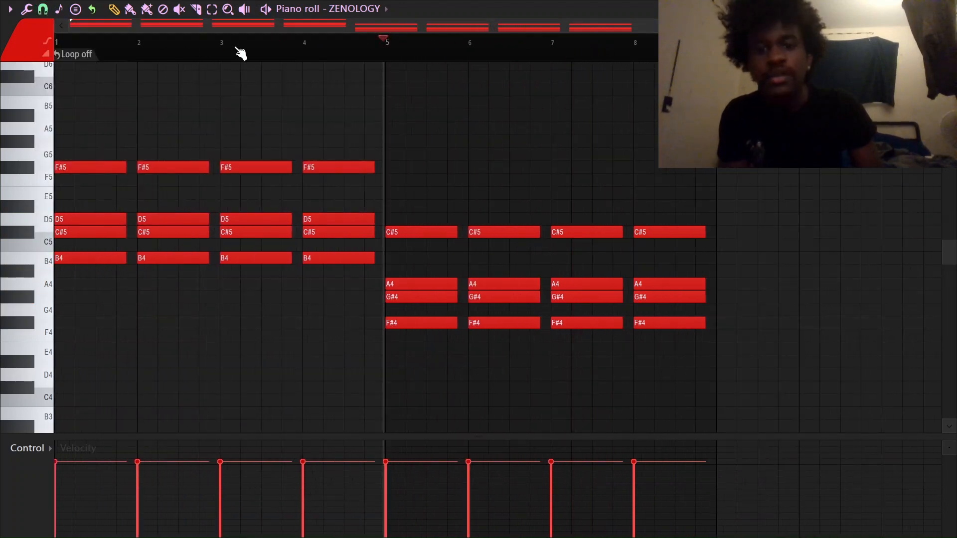
Step: Try to duplicate the bar 4 chord after itself and transpose the copy down in semitone steps, then undo it
{"action": "left_click_drag", "start_coordinate": [349, 149], "coordinate": [357, 263]}
{"action": "key", "text": "ctrl+b"}
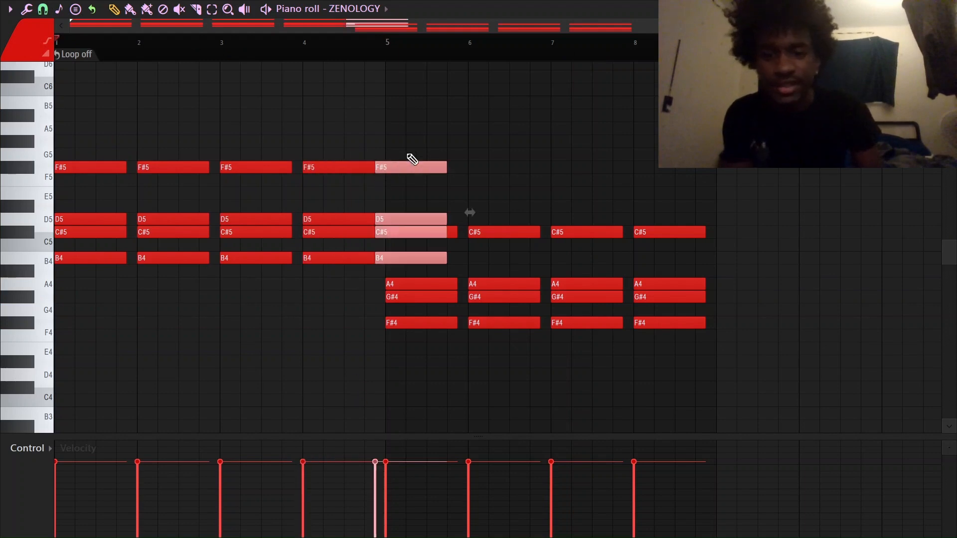
{"action": "key", "text": "Down"}
{"action": "key", "text": "Down"}
{"action": "key", "text": "Down"}
{"action": "key", "text": "Down"}
{"action": "key", "text": "Down"}
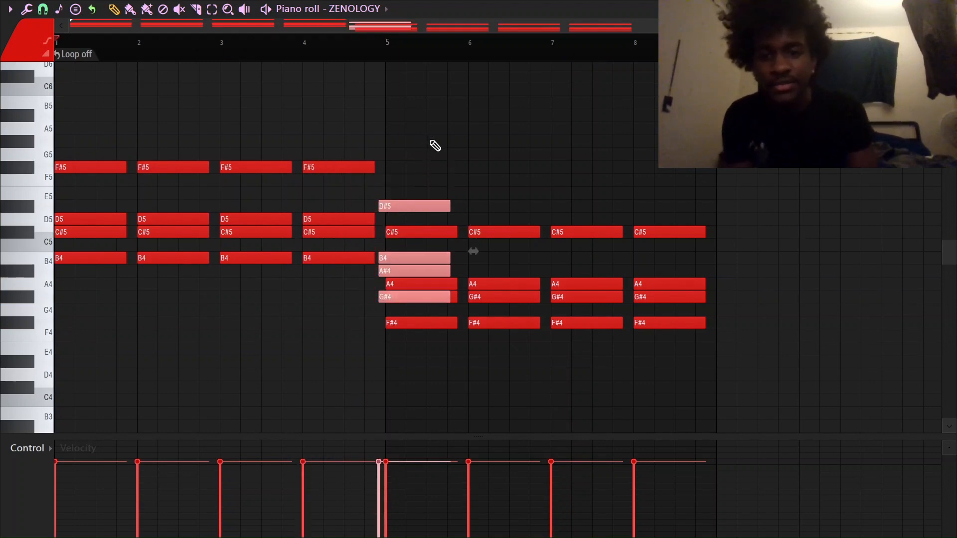
{"action": "scroll", "coordinate": [532, 263], "scroll_direction": "down", "scroll_amount": 3}
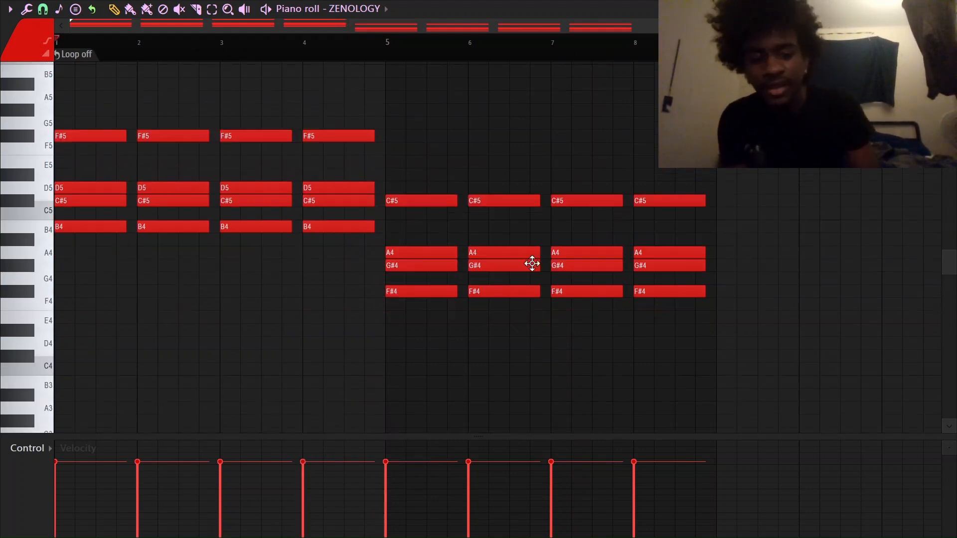
Step: Select the ZENOLOGY chords from bars 2 to 5, deselect them and examine how the two chords repeat over eight bars
{"action": "left_click_drag", "start_coordinate": [141, 107], "coordinate": [499, 283]}
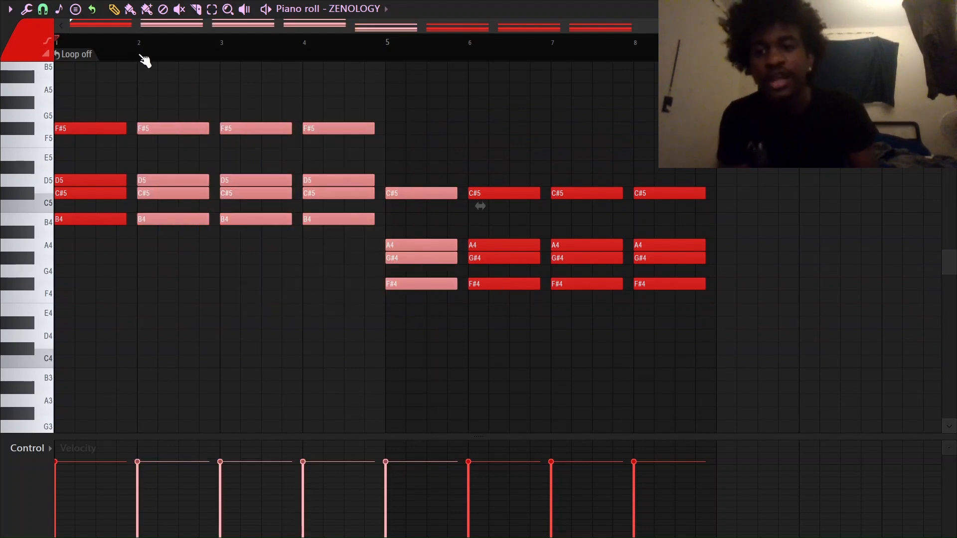
{"action": "scroll", "coordinate": [144, 57], "scroll_direction": "up", "scroll_amount": 3}
{"action": "left_click", "coordinate": [128, 223]}
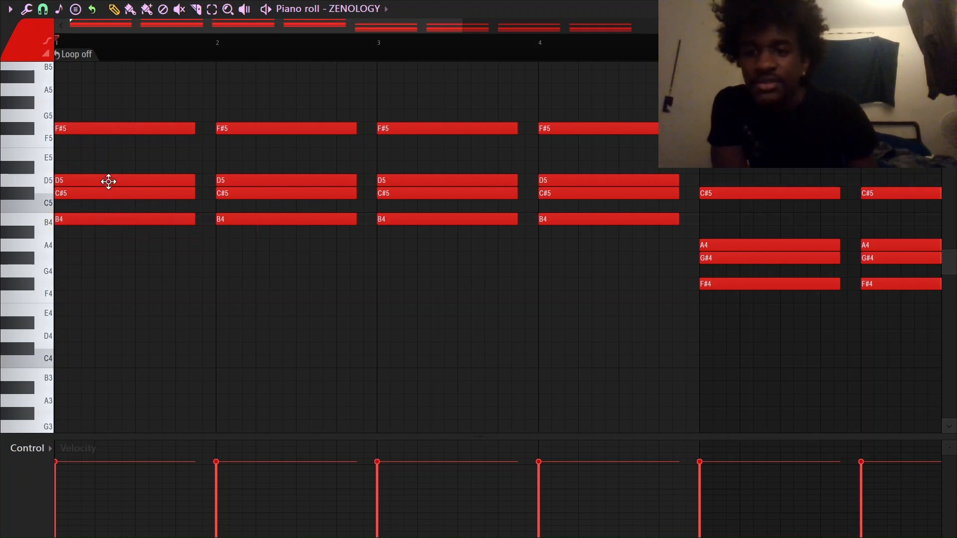
{"action": "scroll", "coordinate": [122, 62], "scroll_direction": "down", "scroll_amount": 3}
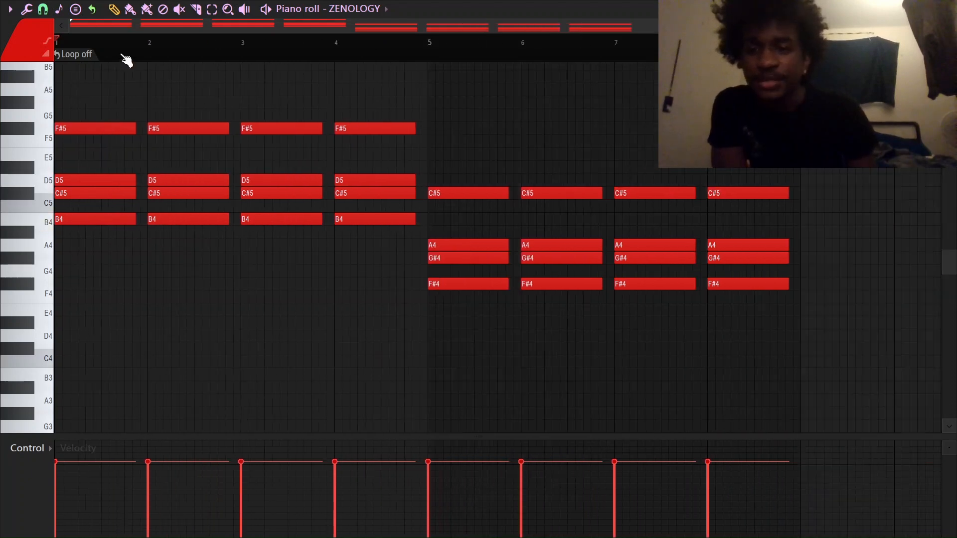
{"action": "scroll", "coordinate": [89, 47], "scroll_direction": "up", "scroll_amount": 2}
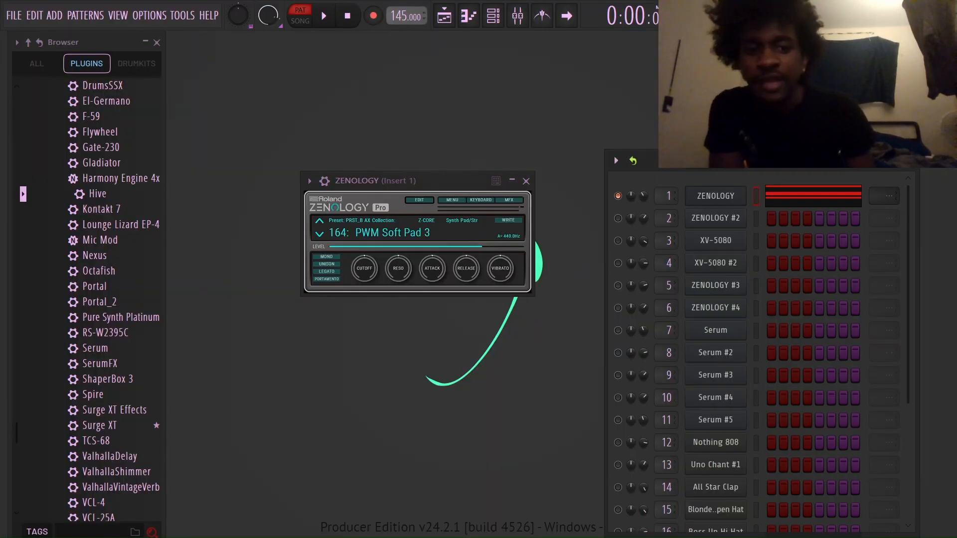
Step: Switch to the ZENOLOGY #2 pattern and open that channel's instrument to view its preset
{"action": "key", "text": "KP_Add"}
{"action": "key", "text": "KP_Subtract"}
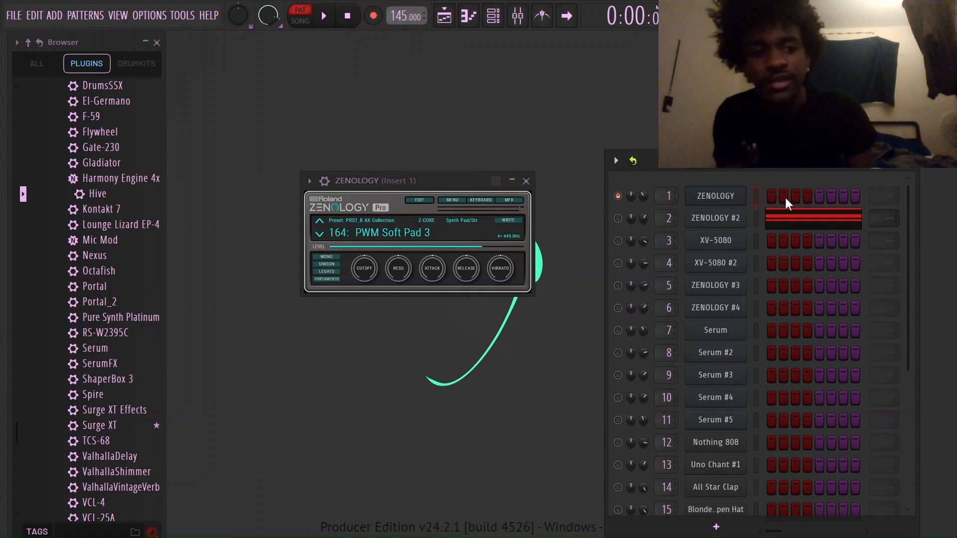
{"action": "left_click", "coordinate": [706, 221]}
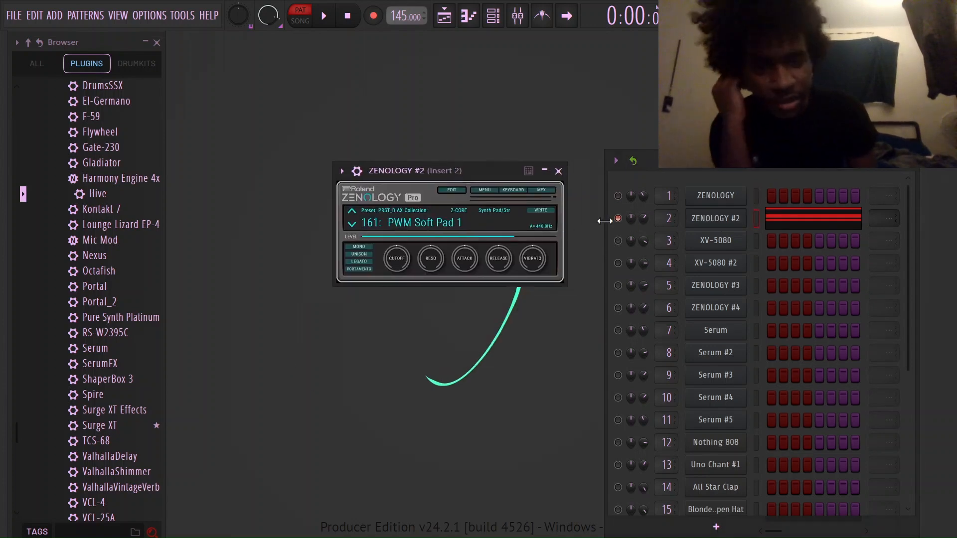
Step: Play the ZENOLOGY #2 chord pattern in the piano roll from the first chord through bar 8, and close the piano roll
{"action": "left_click", "coordinate": [807, 219]}
{"action": "scroll", "coordinate": [181, 49], "scroll_direction": "down", "scroll_amount": 3}
{"action": "key", "text": "space"}
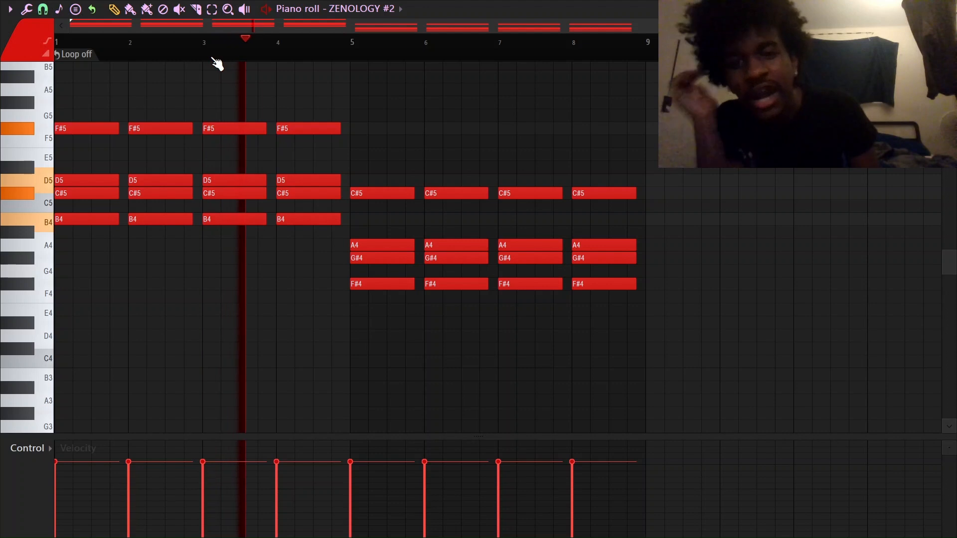
{"action": "scroll", "coordinate": [377, 45], "scroll_direction": "up", "scroll_amount": 3}
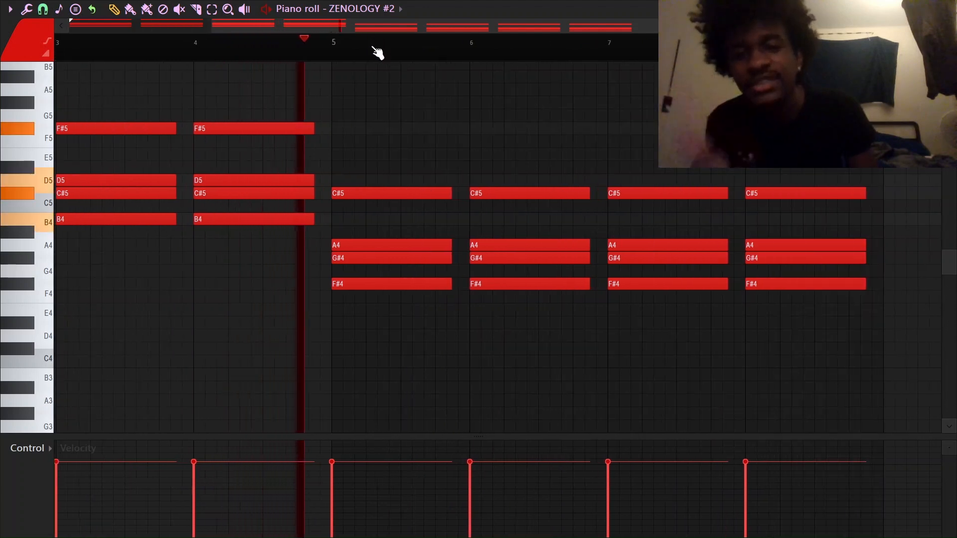
{"action": "scroll", "coordinate": [378, 52], "scroll_direction": "down", "scroll_amount": 3}
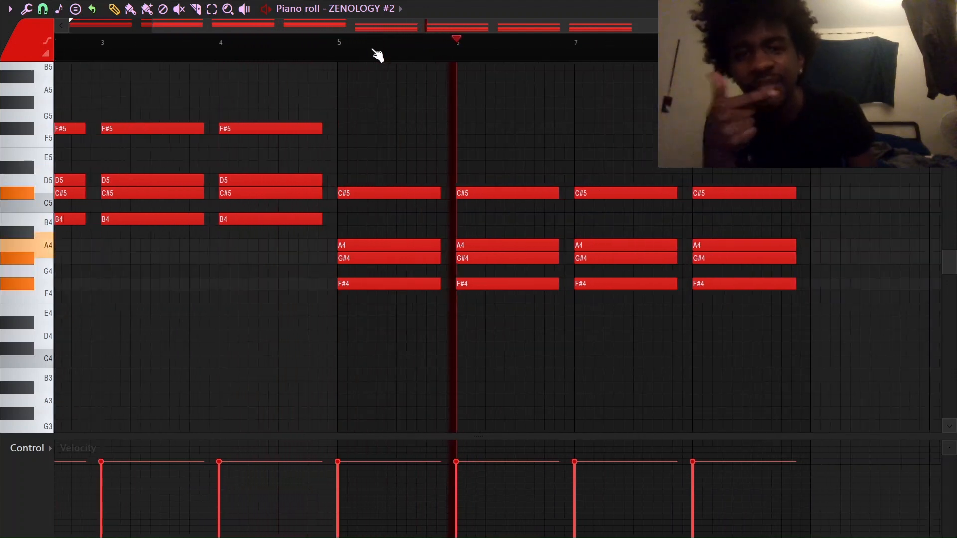
{"action": "scroll", "coordinate": [519, 43], "scroll_direction": "up", "scroll_amount": 3}
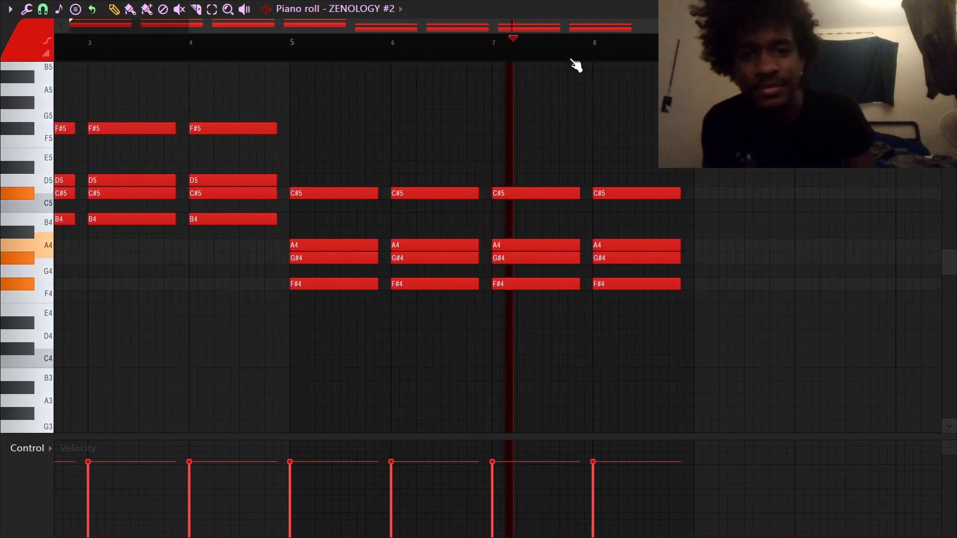
{"action": "scroll", "coordinate": [268, 54], "scroll_direction": "down", "scroll_amount": 3}
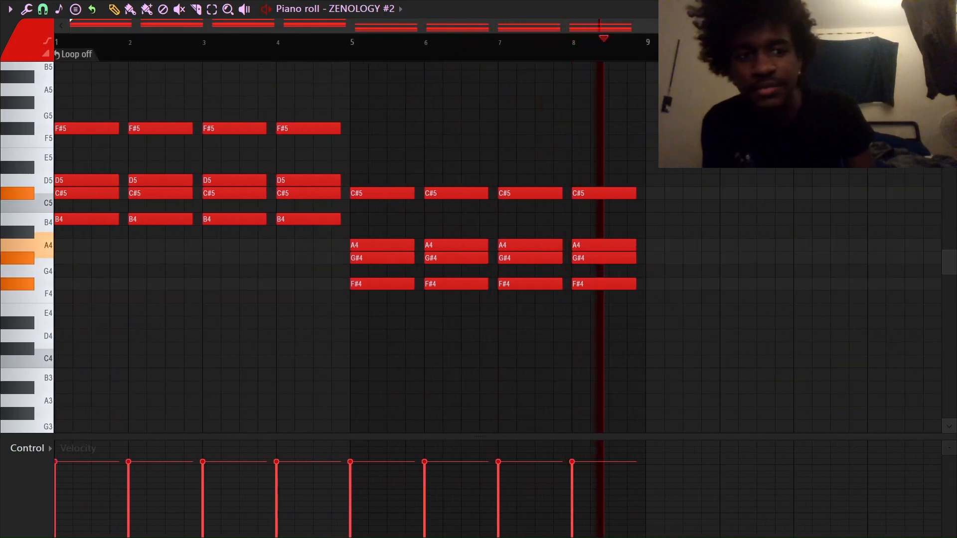
{"action": "left_click", "coordinate": [949, 8]}
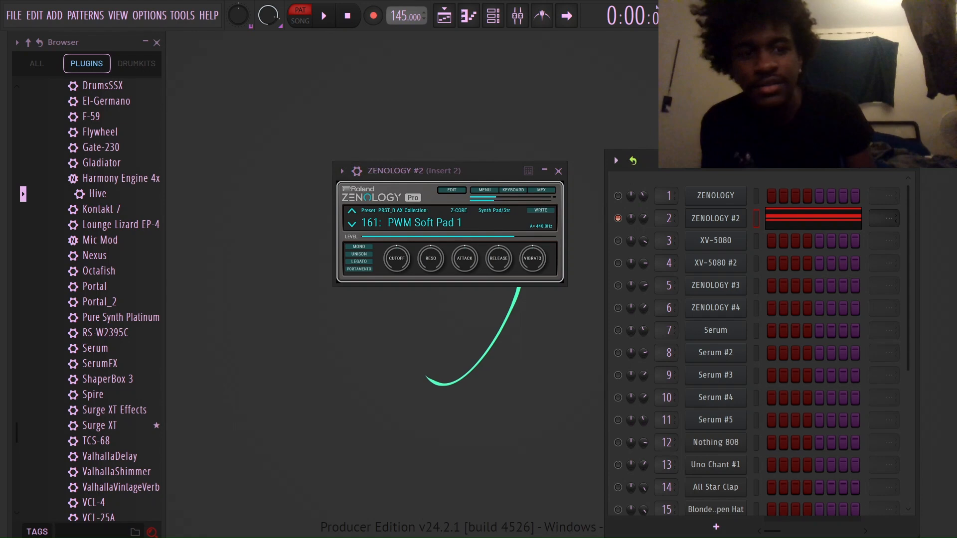
Step: Switch to the XV-5080 pattern, open its instrument and examine the MilleniumStr patch in the Pulsating category list
{"action": "key", "text": "KP_Add"}
{"action": "left_click", "coordinate": [714, 243]}
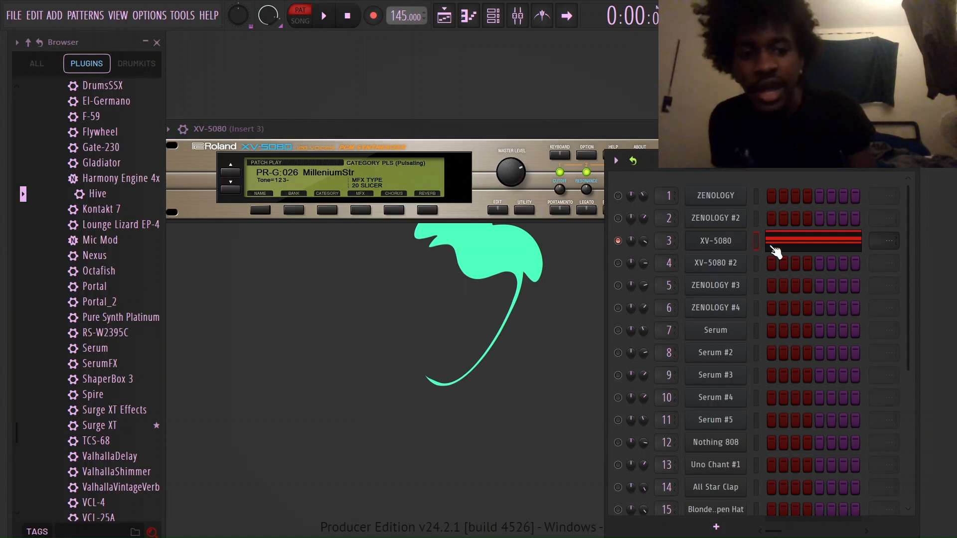
{"action": "left_click", "coordinate": [729, 244]}
{"action": "left_click", "coordinate": [729, 244]}
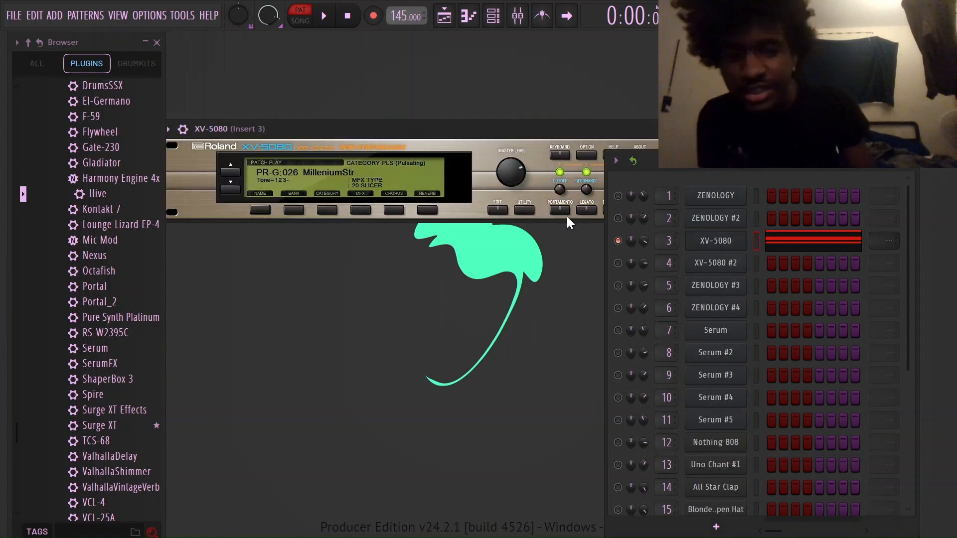
{"action": "left_click", "coordinate": [322, 193]}
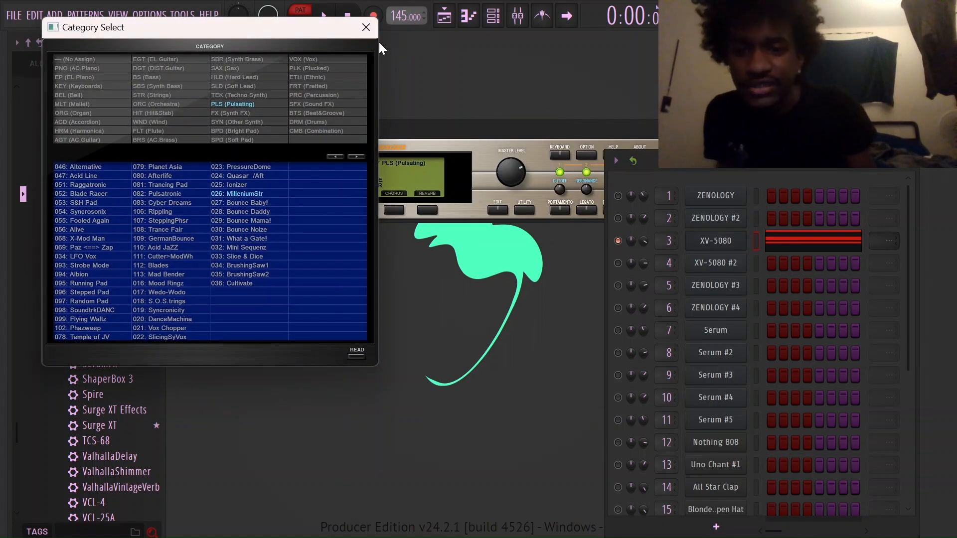
{"action": "left_click", "coordinate": [367, 28]}
Step: Play the XV-5080 chord pattern in the piano roll, examine how its two chords repeat over eight bars, and close the piano roll
{"action": "left_click", "coordinate": [776, 244]}
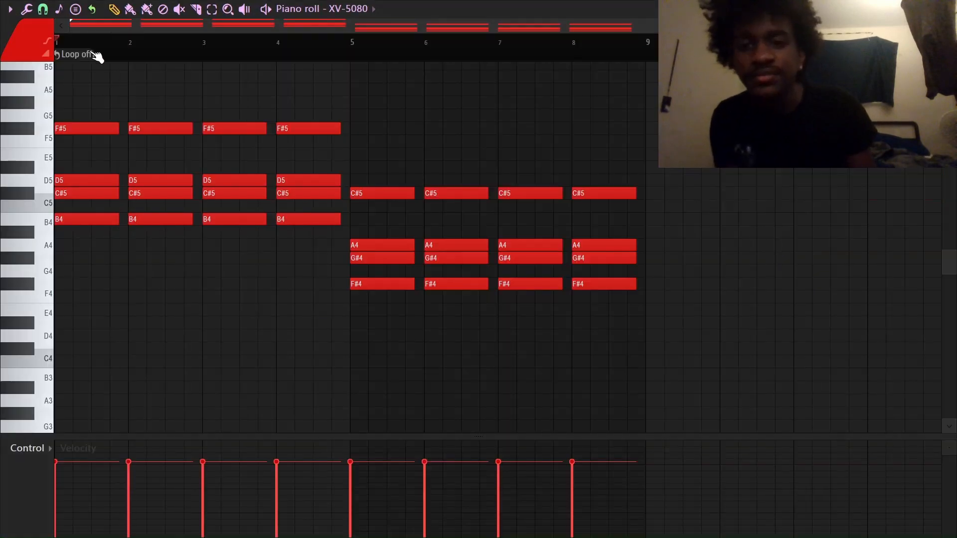
{"action": "key", "text": "space"}
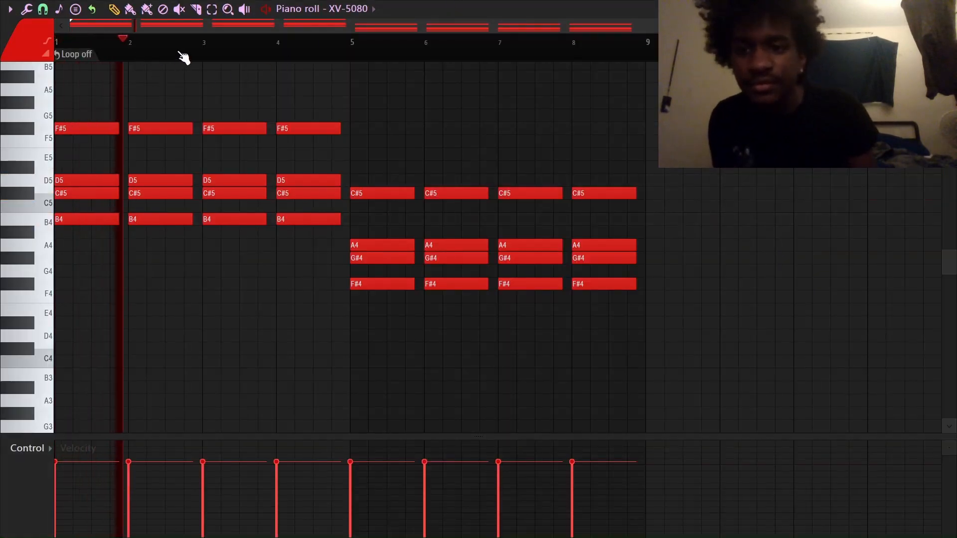
{"action": "scroll", "coordinate": [217, 60], "scroll_direction": "up", "scroll_amount": 2}
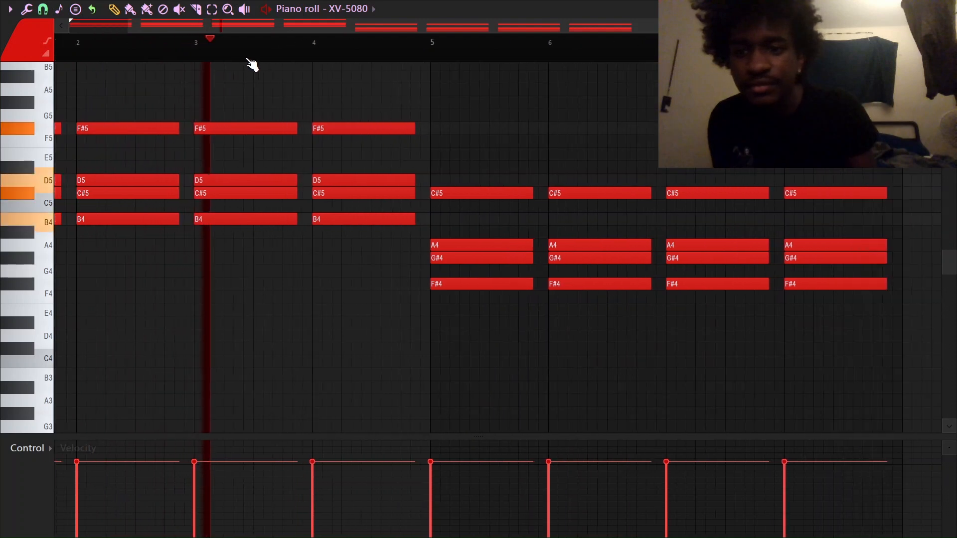
{"action": "scroll", "coordinate": [363, 61], "scroll_direction": "down", "scroll_amount": 2}
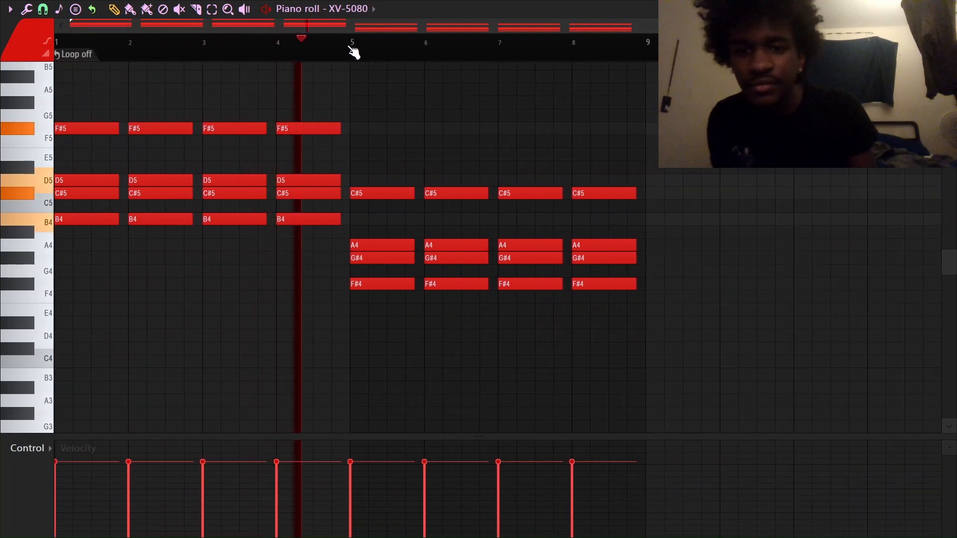
{"action": "scroll", "coordinate": [573, 50], "scroll_direction": "up", "scroll_amount": 3}
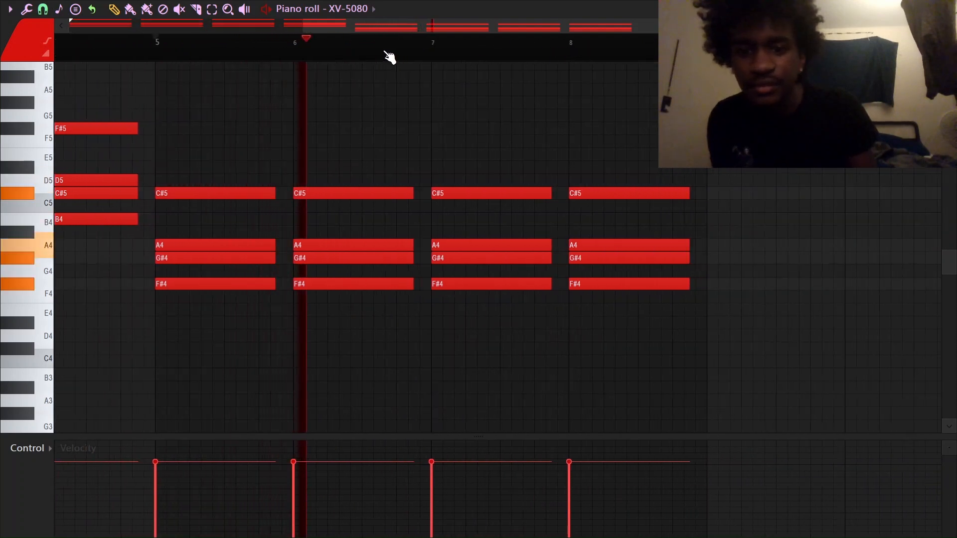
{"action": "scroll", "coordinate": [392, 58], "scroll_direction": "down", "scroll_amount": 3}
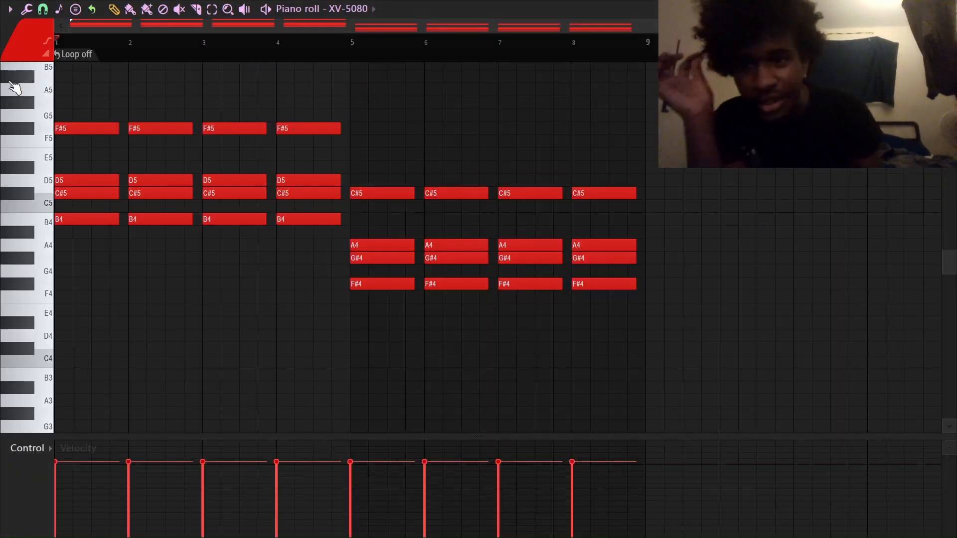
{"action": "scroll", "coordinate": [125, 53], "scroll_direction": "up", "scroll_amount": 5}
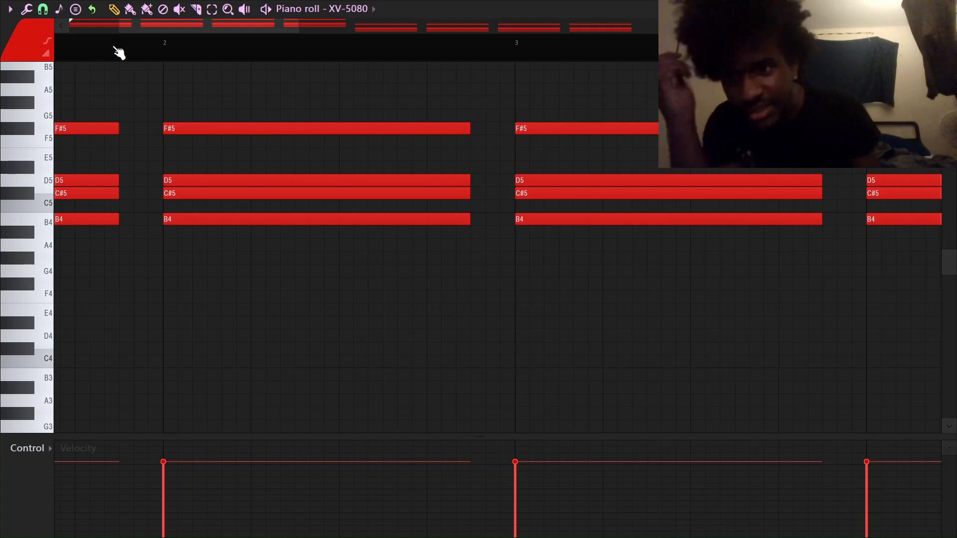
{"action": "scroll", "coordinate": [117, 51], "scroll_direction": "down", "scroll_amount": 4}
{"action": "scroll", "coordinate": [106, 59], "scroll_direction": "up", "scroll_amount": 3}
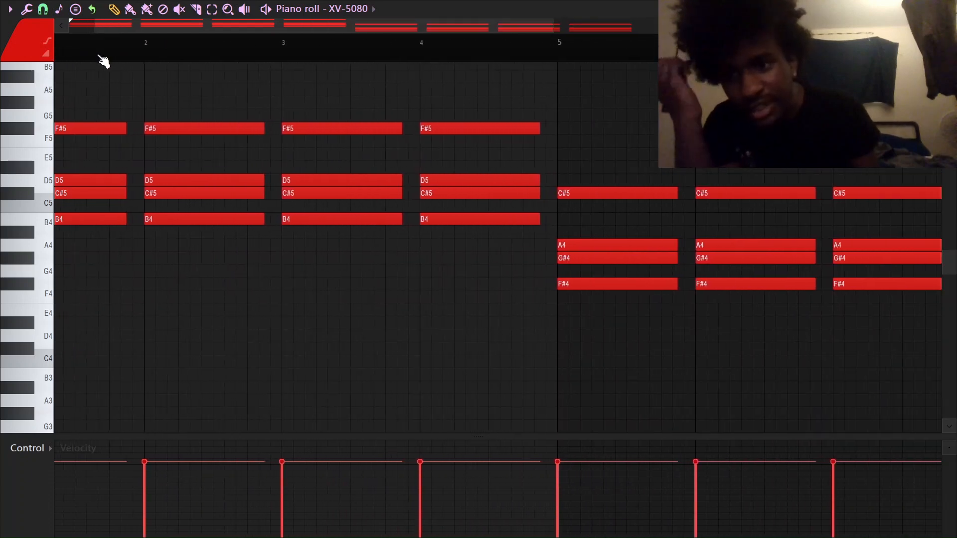
{"action": "scroll", "coordinate": [220, 53], "scroll_direction": "down", "scroll_amount": 4}
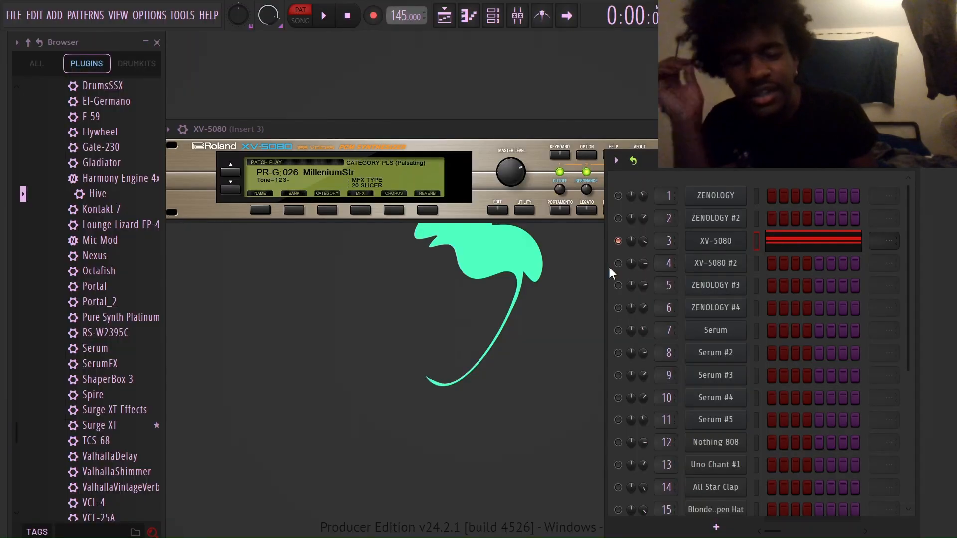
Step: Solo the XV-5080 #2 channel, switch to its pattern, check its chords in the piano roll and open the instrument to view its preset
{"action": "left_click", "coordinate": [618, 263]}
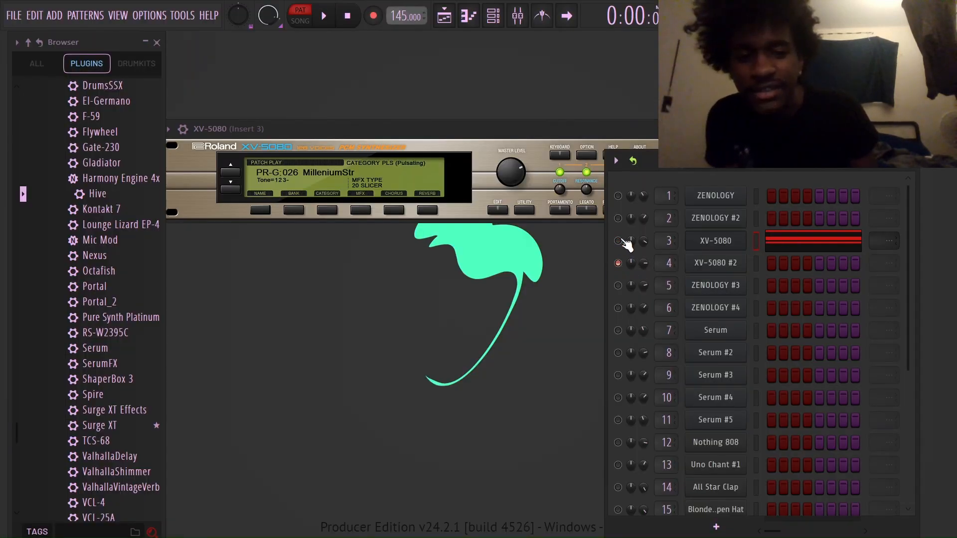
{"action": "left_click", "coordinate": [618, 241]}
{"action": "key", "text": "KP_Add"}
{"action": "left_click", "coordinate": [796, 275]}
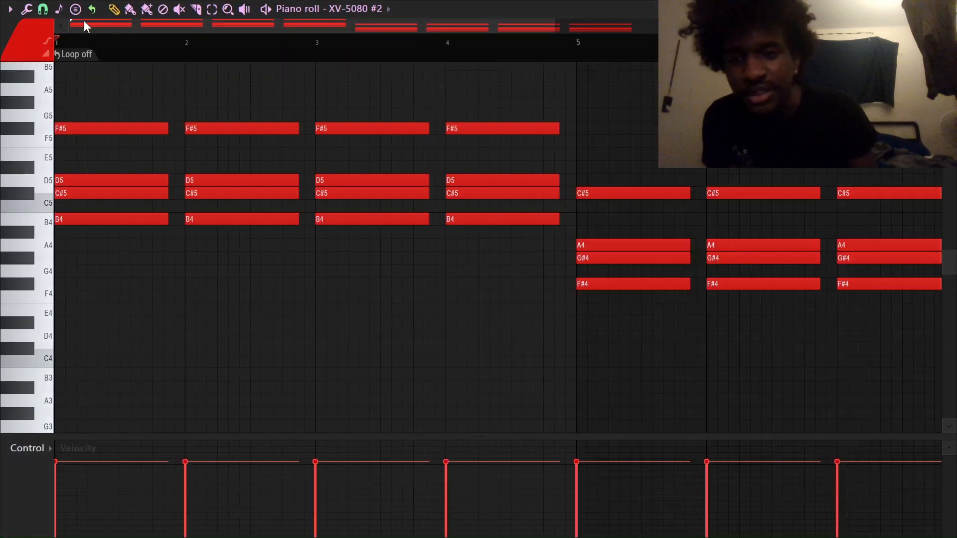
{"action": "scroll", "coordinate": [139, 34], "scroll_direction": "down", "scroll_amount": 4}
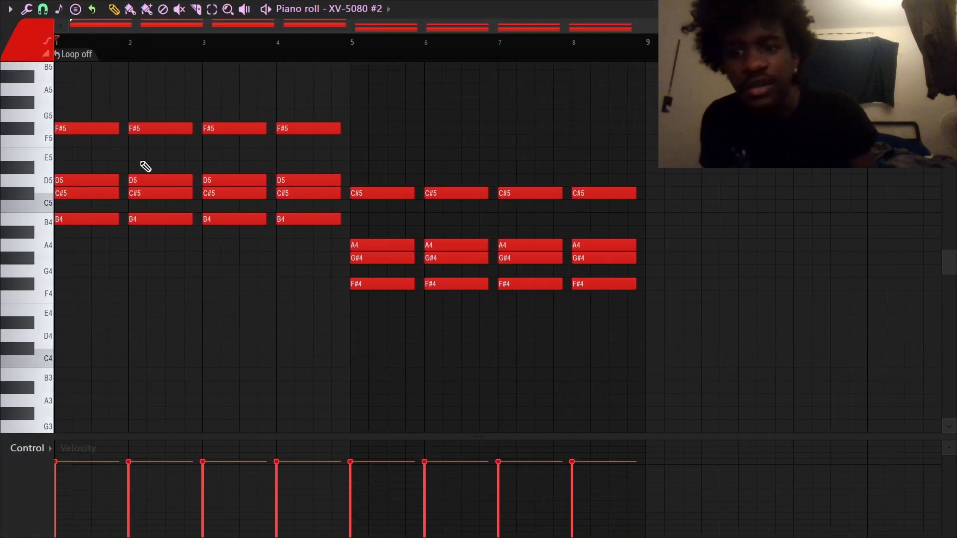
{"action": "key", "text": "Escape"}
{"action": "left_click", "coordinate": [728, 267]}
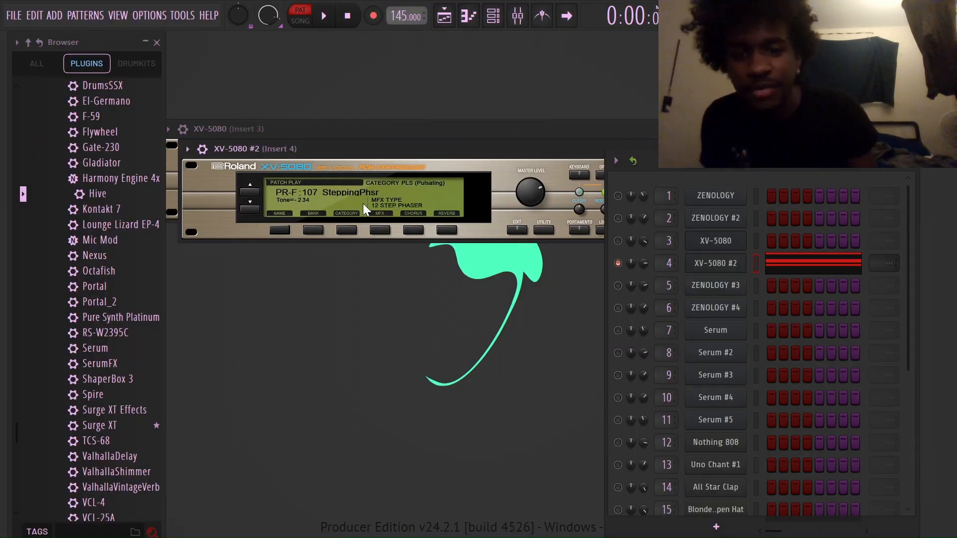
Step: Play the XV-5080 #2 chord pattern in the piano roll into bar 5, stop playback and close the piano roll
{"action": "left_click", "coordinate": [828, 269]}
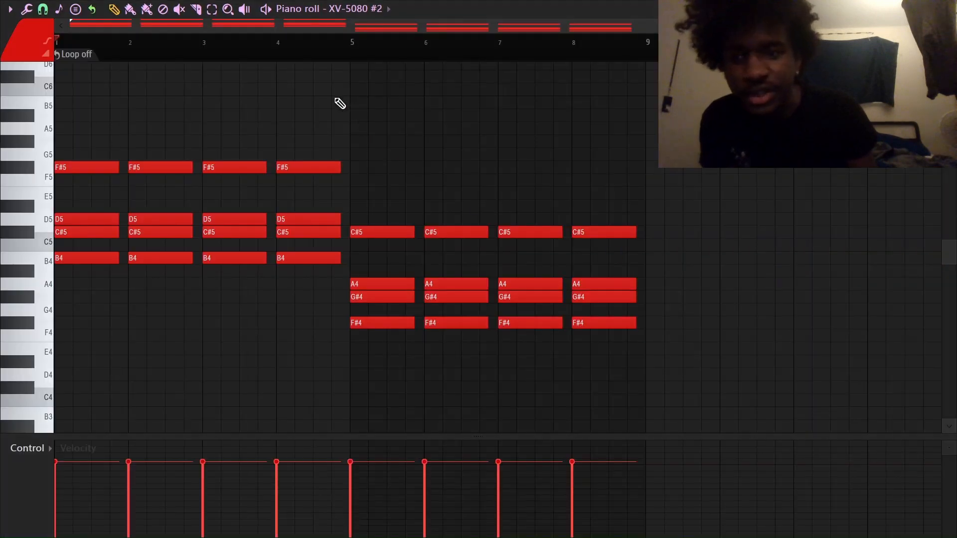
{"action": "key", "text": "space"}
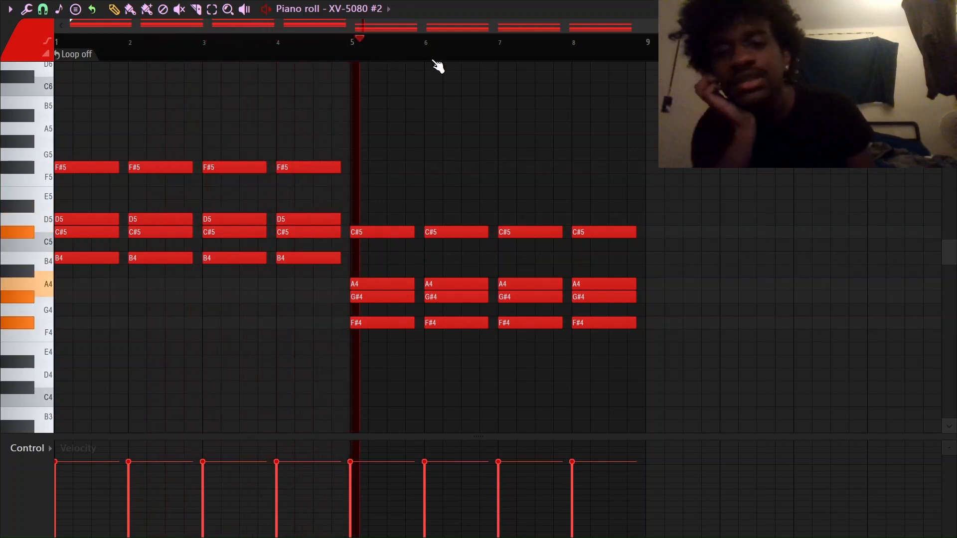
{"action": "key", "text": "space"}
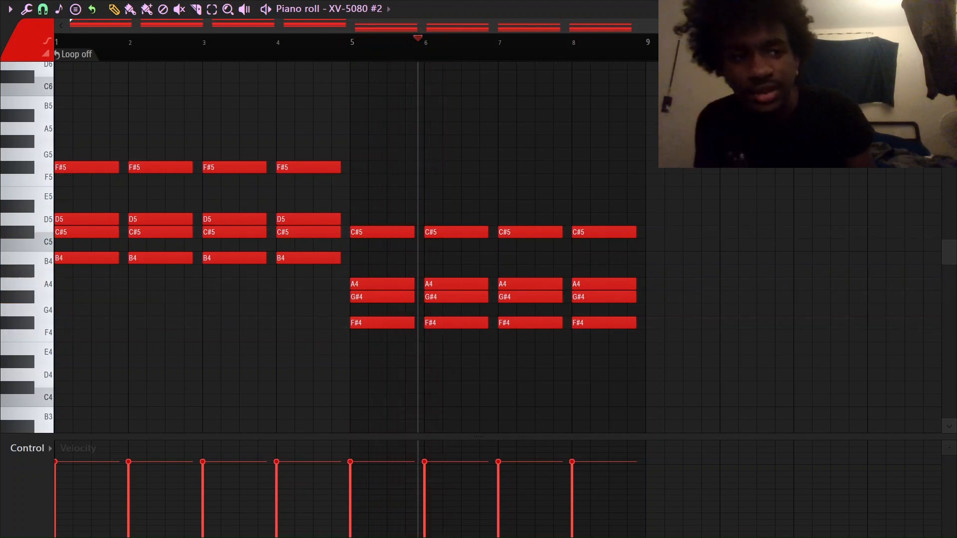
{"action": "left_click", "coordinate": [947, 9]}
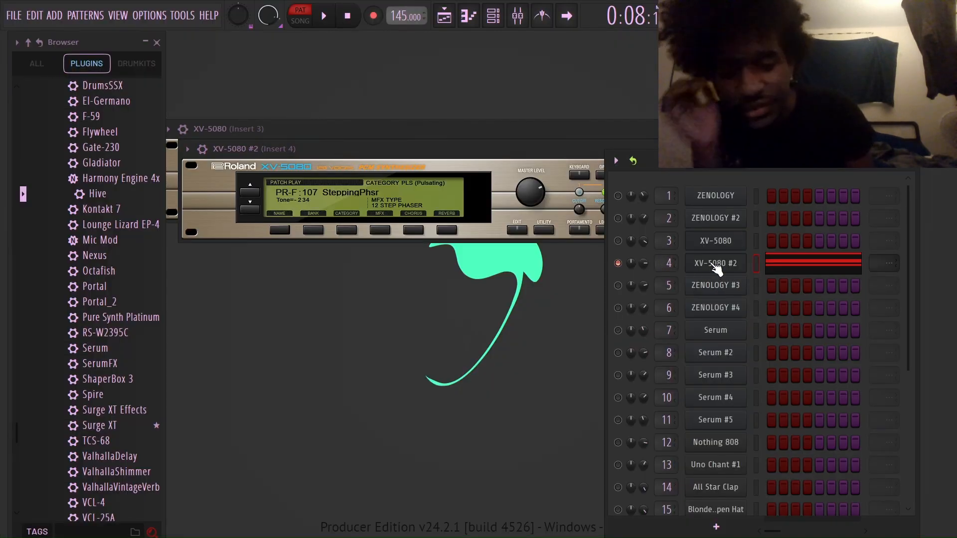
Step: Solo the ZENOLOGY #3 channel, open its instrument to view the preset, and switch to its pattern
{"action": "left_click", "coordinate": [620, 285]}
{"action": "left_click", "coordinate": [716, 285]}
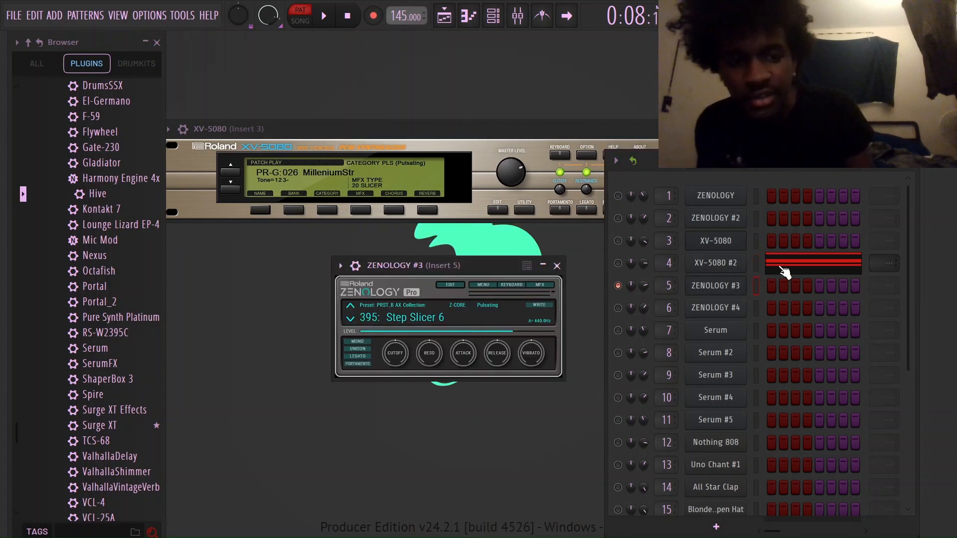
{"action": "left_click", "coordinate": [785, 272]}
{"action": "key", "text": "space"}
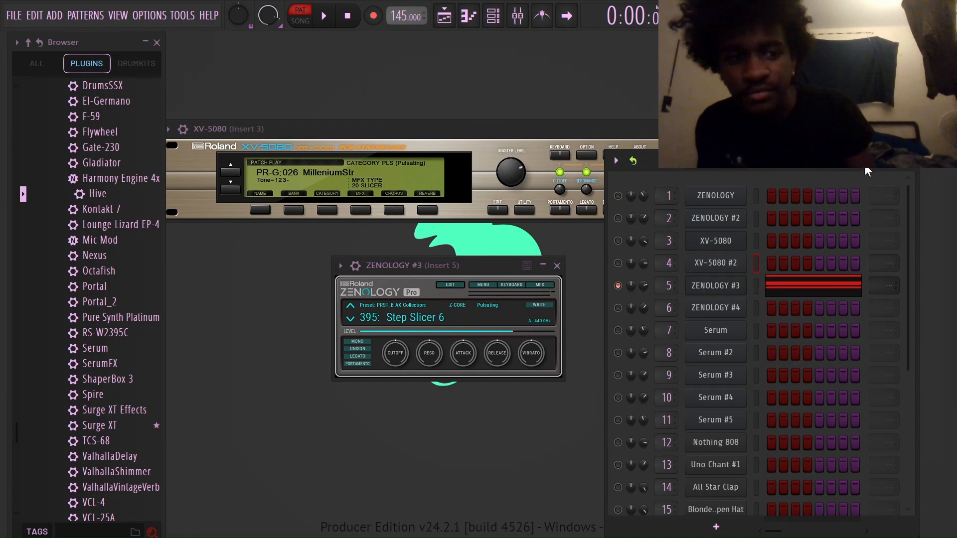
Step: Play the ZENOLOGY #3 chord pattern in the piano roll, jump playback to the second chord at bar 5, and close the piano roll
{"action": "left_click", "coordinate": [785, 289]}
{"action": "key", "text": "space"}
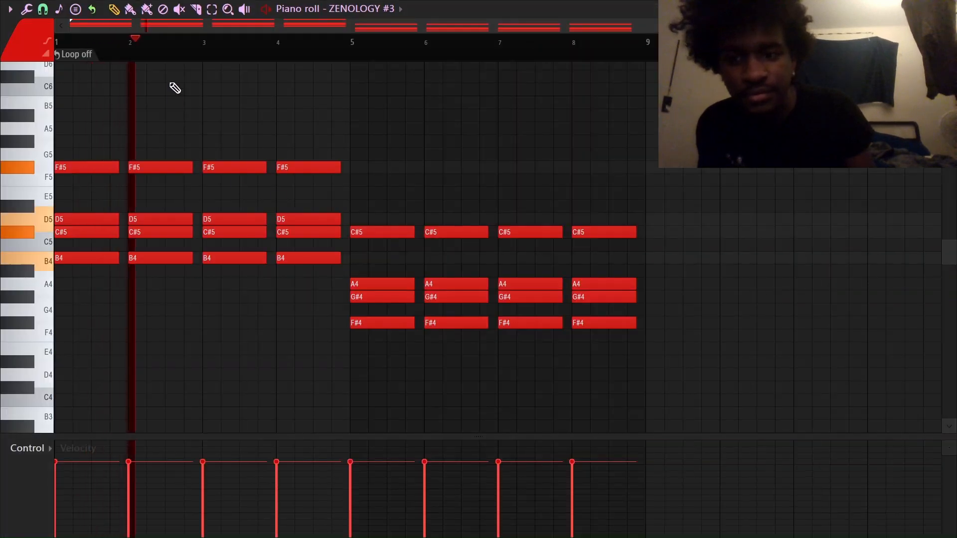
{"action": "left_click", "coordinate": [358, 42]}
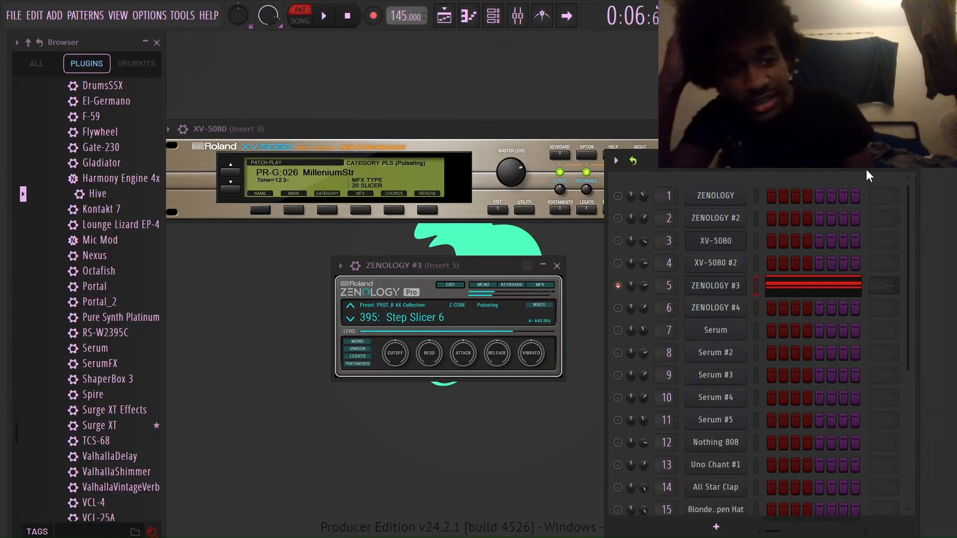
Step: Switch to the ZENOLOGY #4 pattern, open its instrument and examine the Running Pad tone in the tone browser
{"action": "key", "text": "KP_Add"}
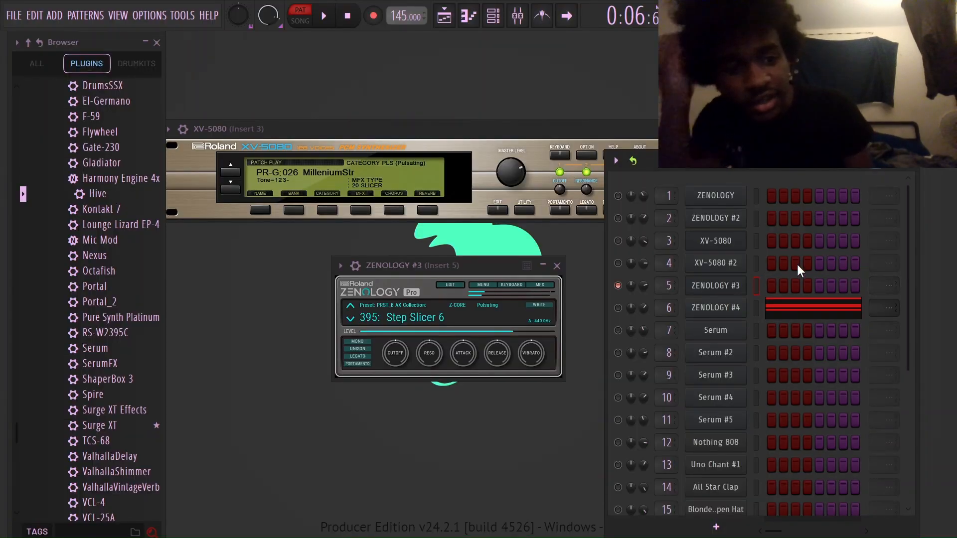
{"action": "left_click", "coordinate": [703, 310]}
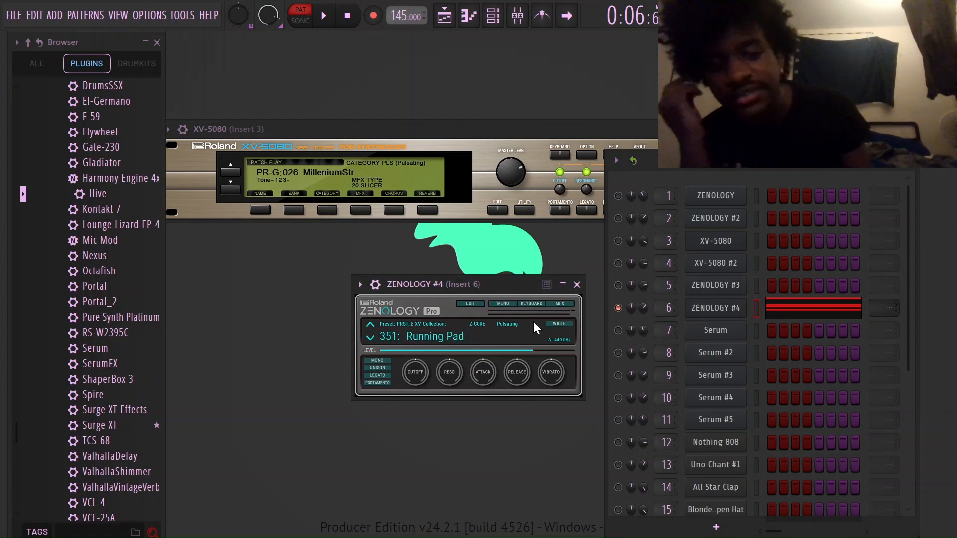
{"action": "left_click", "coordinate": [512, 329]}
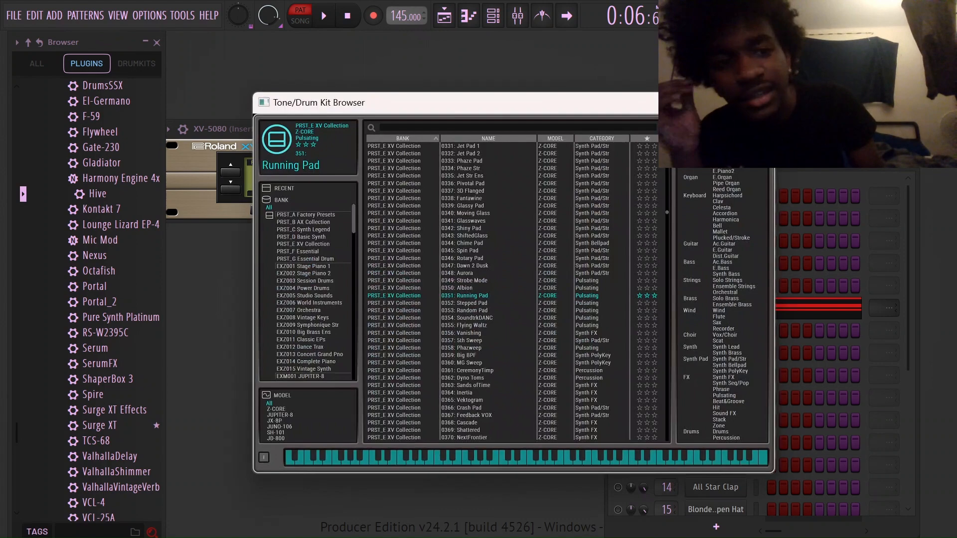
{"action": "left_click", "coordinate": [760, 103]}
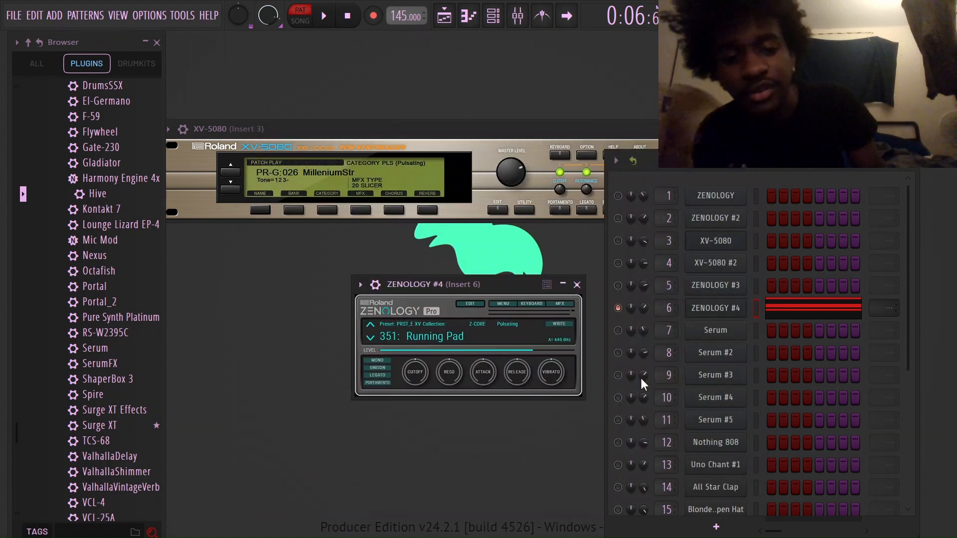
{"action": "left_click", "coordinate": [496, 328]}
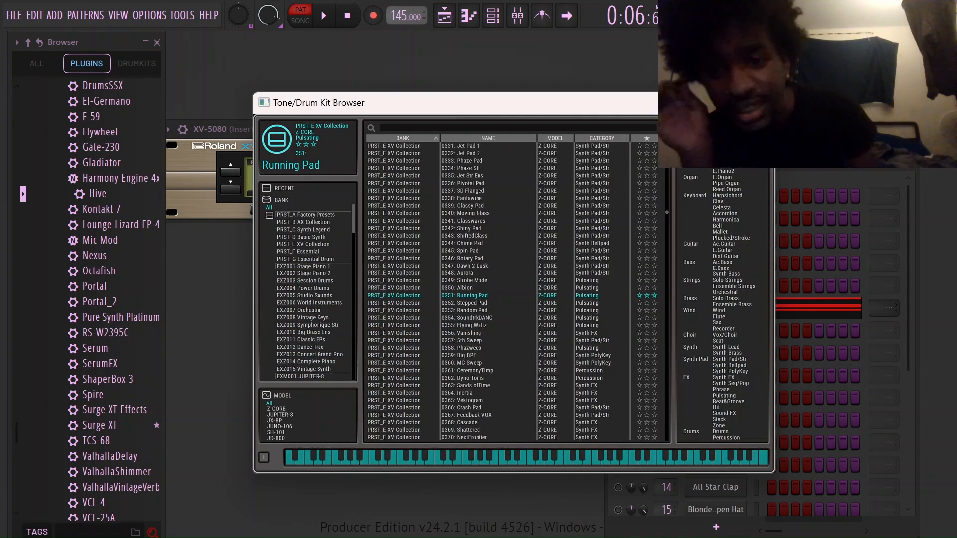
{"action": "left_click", "coordinate": [760, 102]}
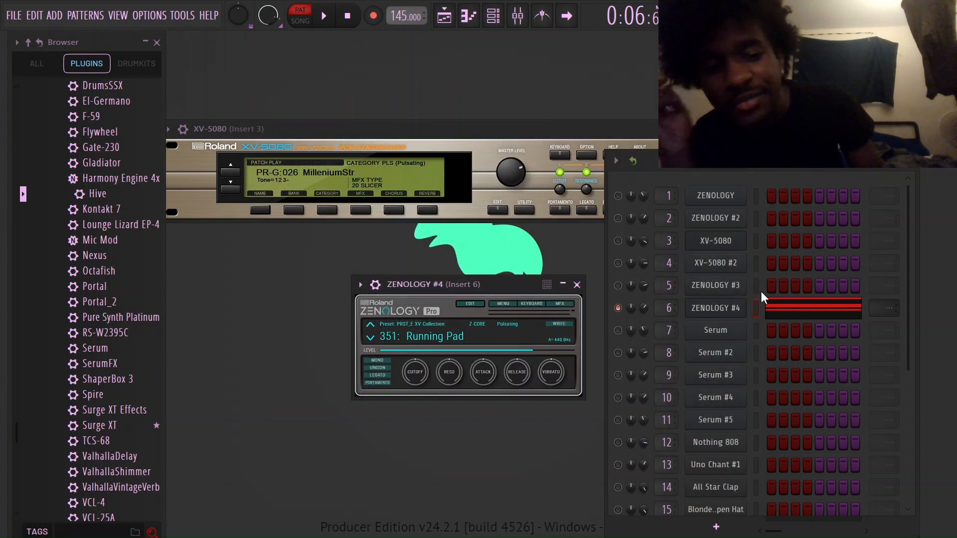
Step: Open the ZENOLOGY #4 pattern in the piano roll, play its chords and close the piano roll
{"action": "left_click", "coordinate": [792, 314]}
{"action": "left_click_drag", "start_coordinate": [349, 53], "coordinate": [2, 328]}
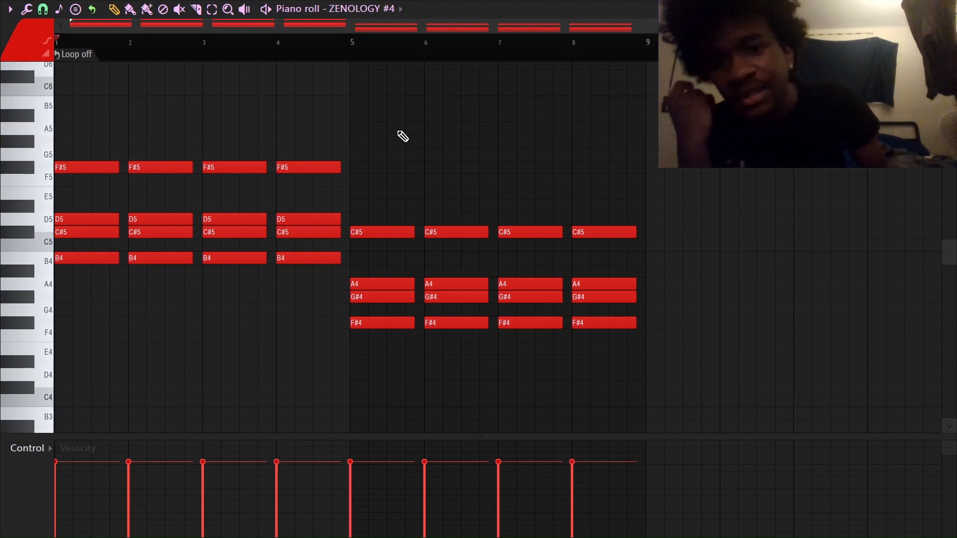
{"action": "key", "text": "space"}
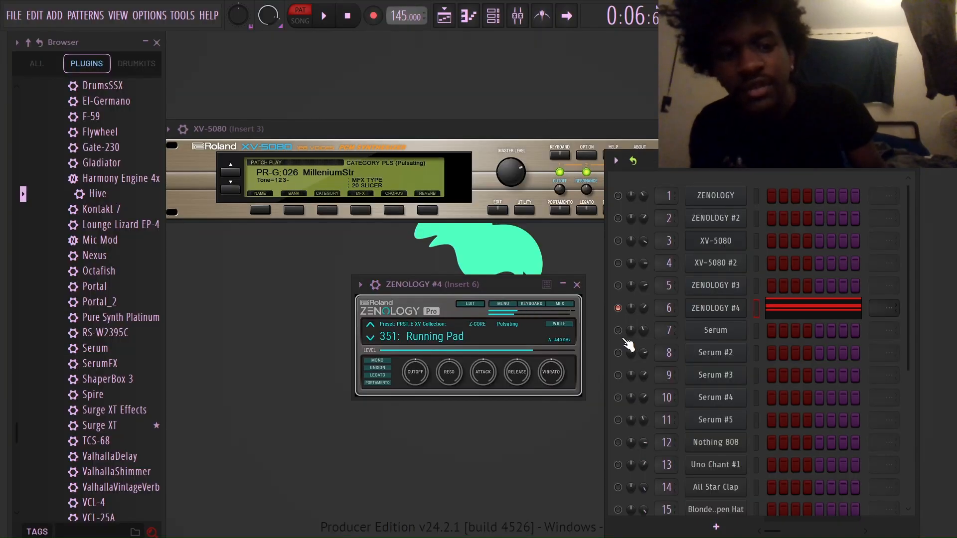
Step: Switch to the Serum pattern, open its instrument and examine which user bank the Synth - Changes preset comes from
{"action": "key", "text": "KP_Add"}
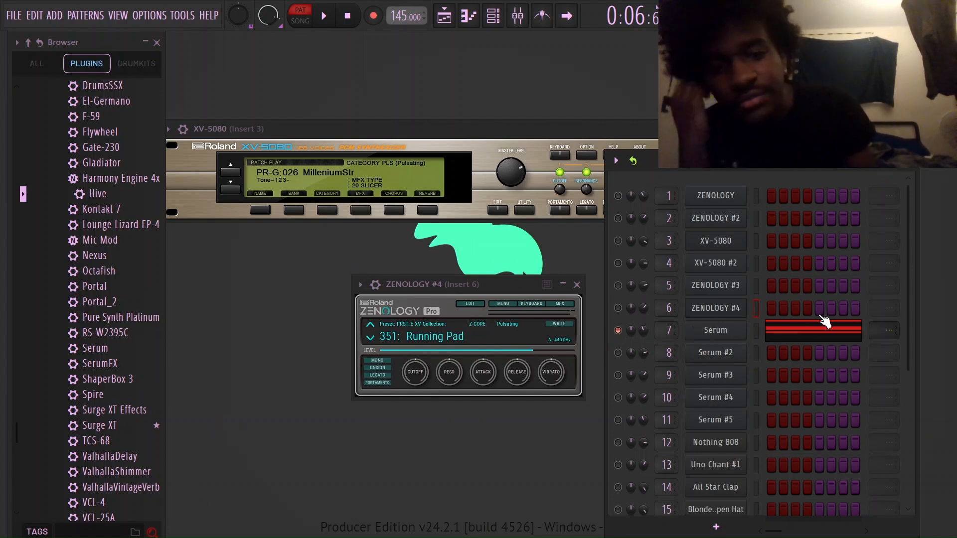
{"action": "key", "text": "Escape"}
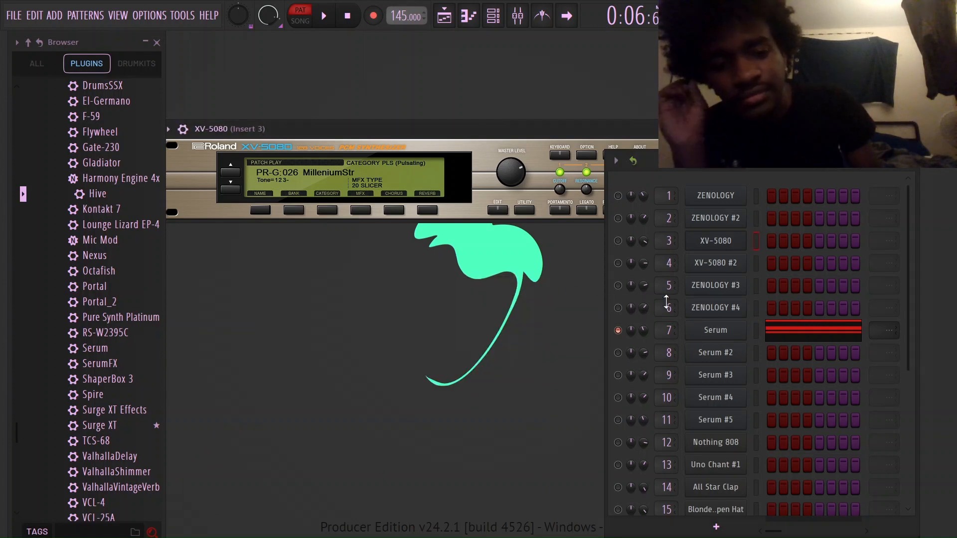
{"action": "left_click", "coordinate": [725, 337]}
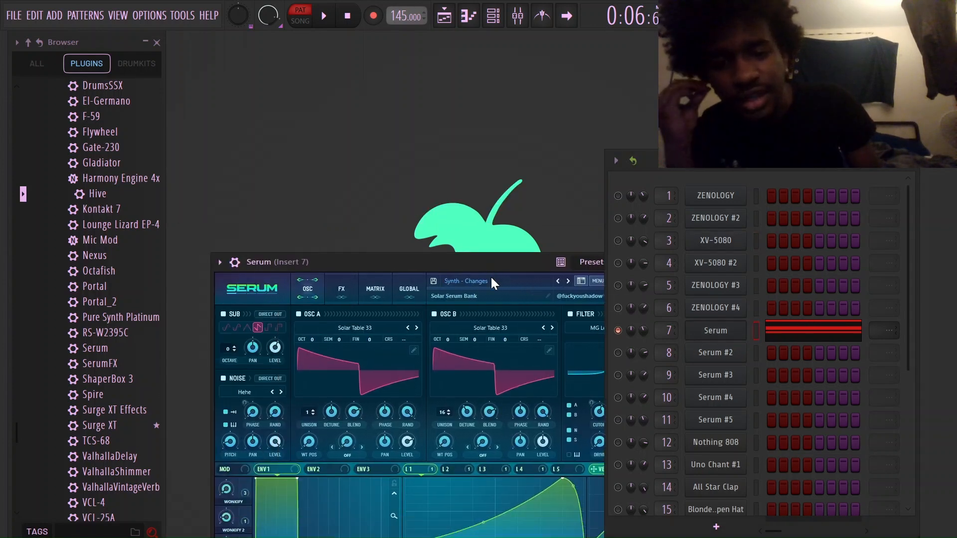
{"action": "left_click", "coordinate": [490, 279]}
{"action": "mouse_move", "coordinate": [491, 450]}
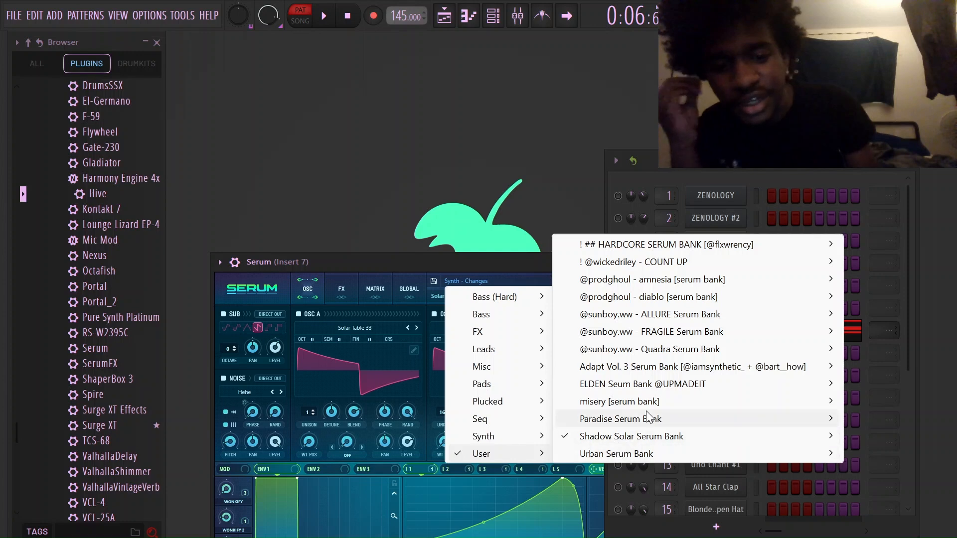
{"action": "left_click", "coordinate": [611, 219]}
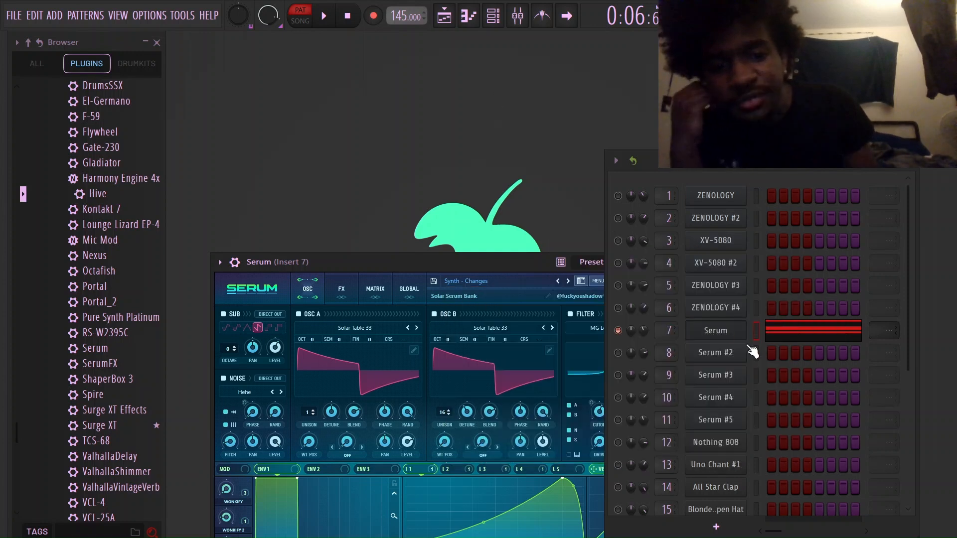
Step: Play the Serum channel's pattern in the piano roll and close the piano roll
{"action": "left_click", "coordinate": [789, 334]}
{"action": "key", "text": "space"}
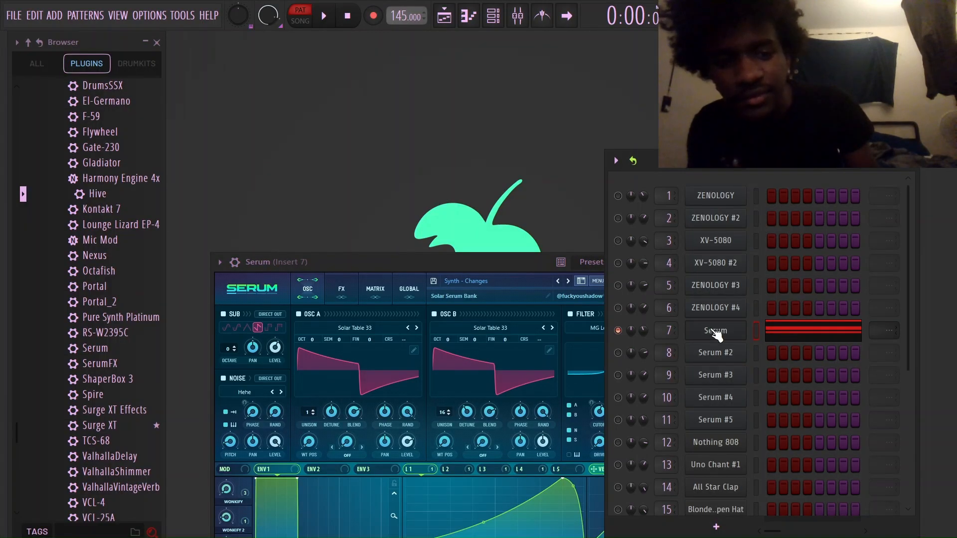
Step: Examine the Serum channel's Synth - Changes preset once more and close its instrument
{"action": "left_click_drag", "start_coordinate": [453, 261], "coordinate": [422, 215]}
{"action": "left_click_drag", "start_coordinate": [538, 218], "coordinate": [365, 208]}
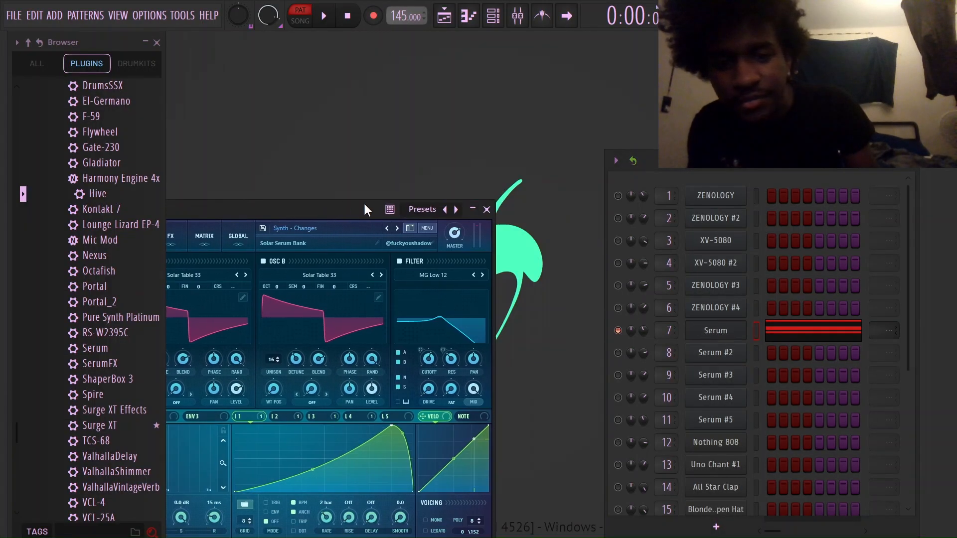
{"action": "left_click", "coordinate": [487, 209]}
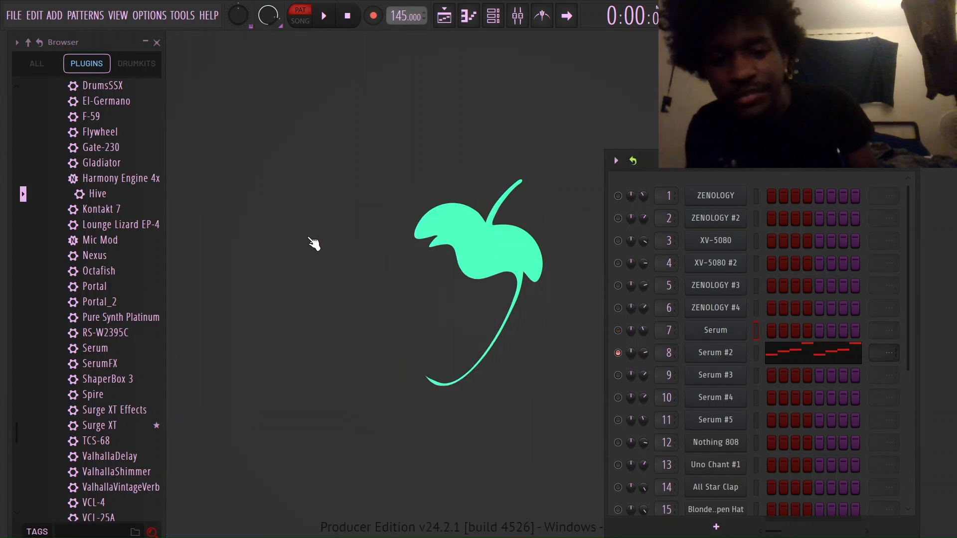
Step: Examine which preset and user bank the Serum #2 channel's instrument uses and close the instrument
{"action": "left_click_drag", "start_coordinate": [414, 309], "coordinate": [442, 211]}
{"action": "left_click", "coordinate": [433, 236]}
{"action": "left_click", "coordinate": [573, 216]}
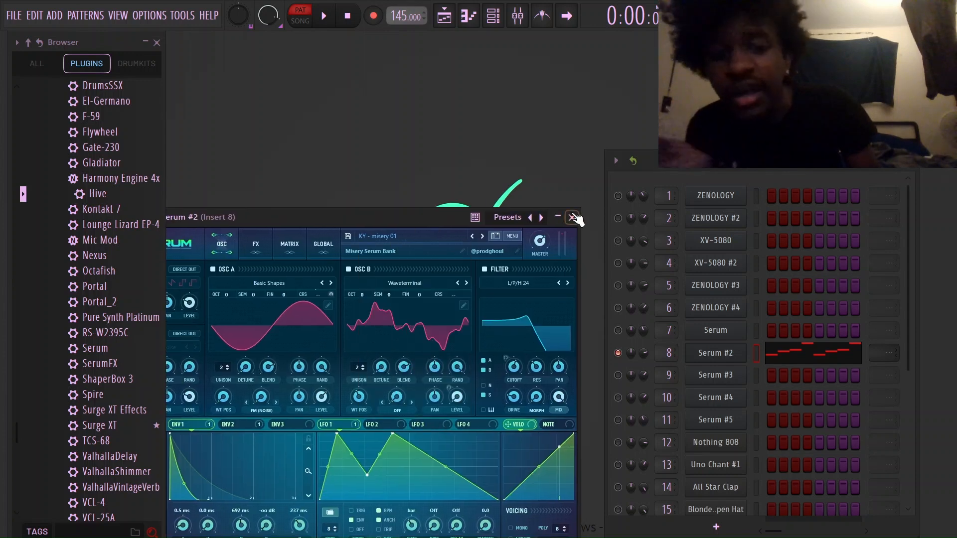
{"action": "left_click", "coordinate": [573, 217]}
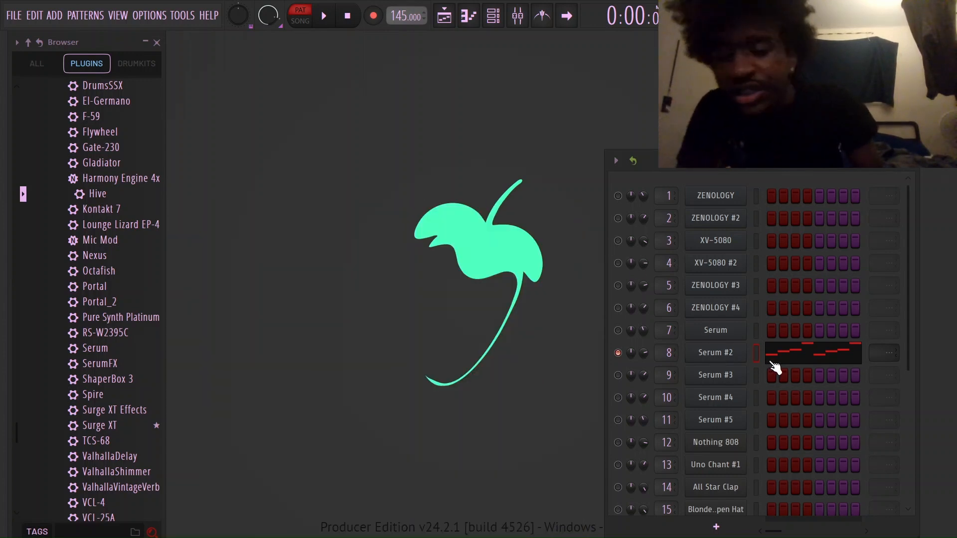
Step: Reopen the Serum #2 instrument, switch off its Distortion effect and return to the oscillator page
{"action": "left_click", "coordinate": [725, 360]}
{"action": "left_click_drag", "start_coordinate": [382, 213], "coordinate": [435, 173]}
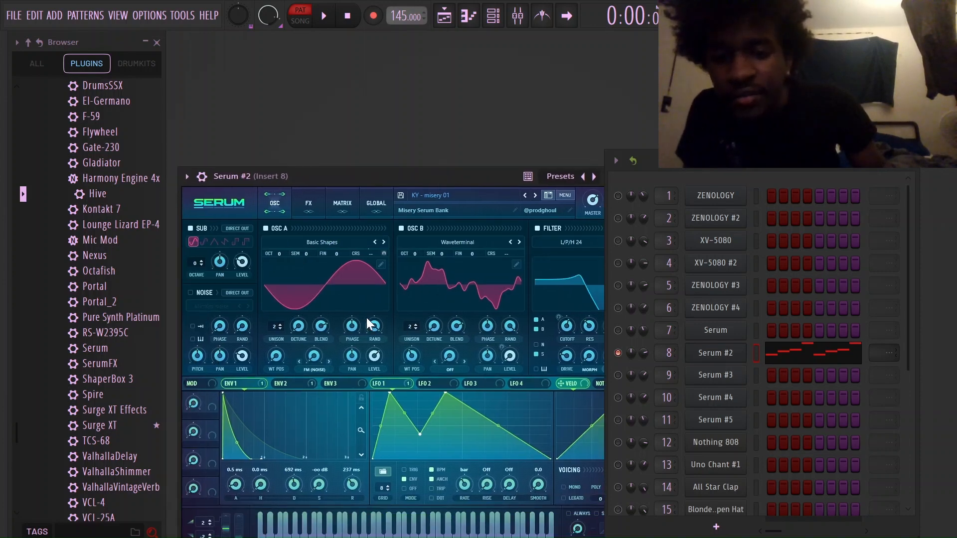
{"action": "left_click", "coordinate": [308, 204]}
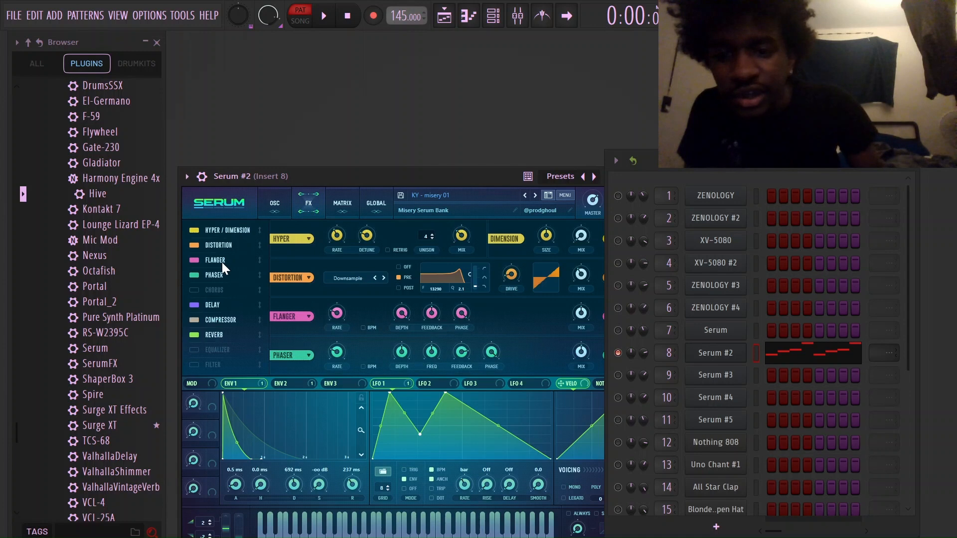
{"action": "left_click", "coordinate": [195, 245]}
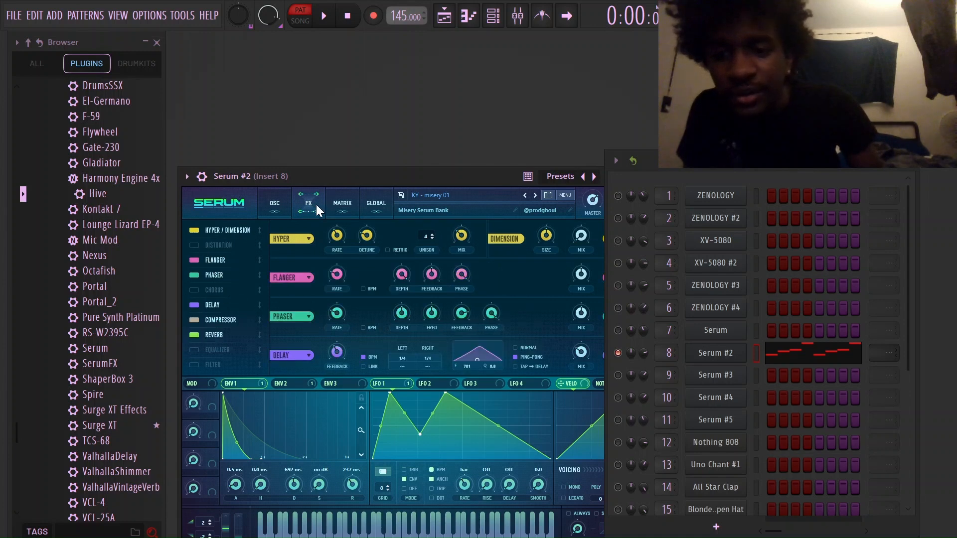
{"action": "left_click", "coordinate": [194, 246]}
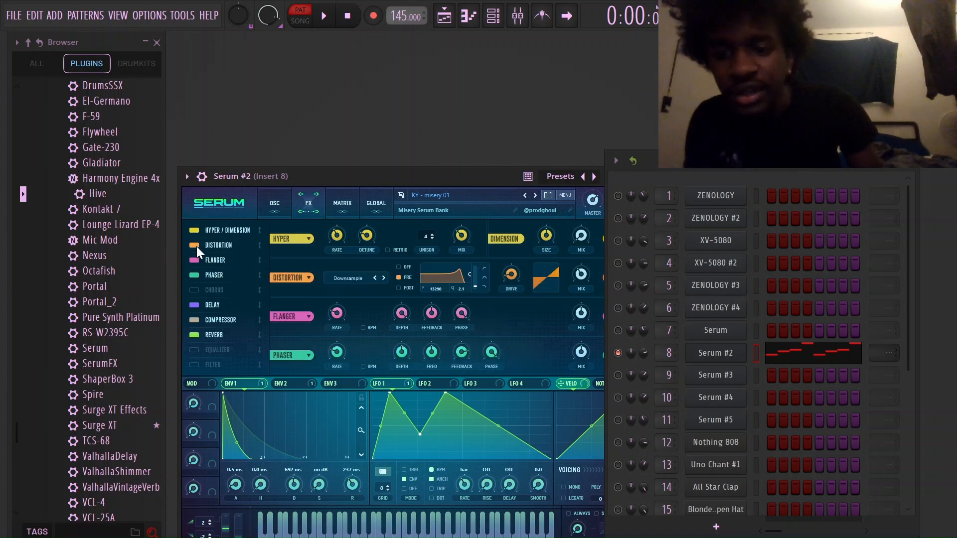
{"action": "left_click", "coordinate": [195, 245]}
{"action": "left_click", "coordinate": [200, 248]}
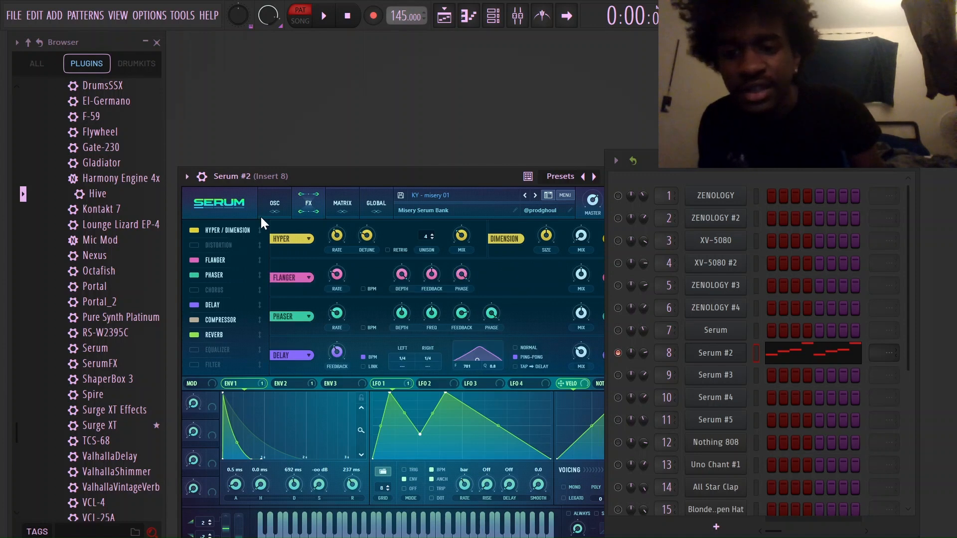
{"action": "left_click", "coordinate": [274, 206]}
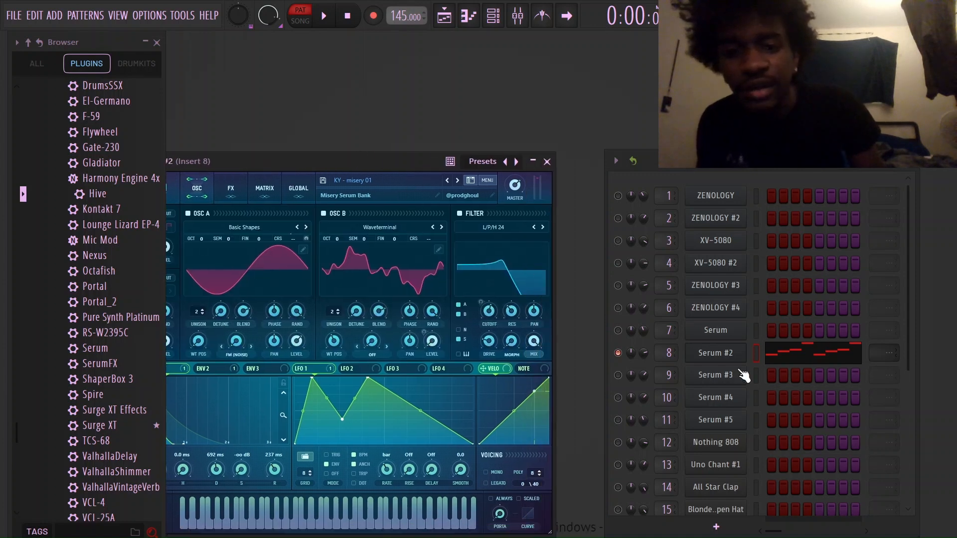
Step: Open the Serum #2 pattern in the piano roll and play both its first half and the part from bar 5
{"action": "left_click", "coordinate": [786, 358]}
{"action": "key", "text": "space"}
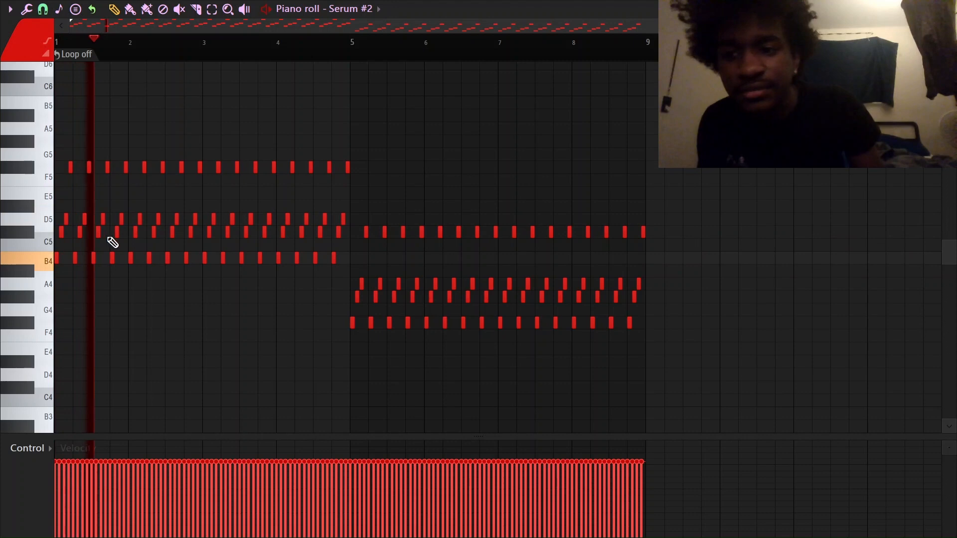
{"action": "scroll", "coordinate": [128, 49], "scroll_direction": "up", "scroll_amount": 3}
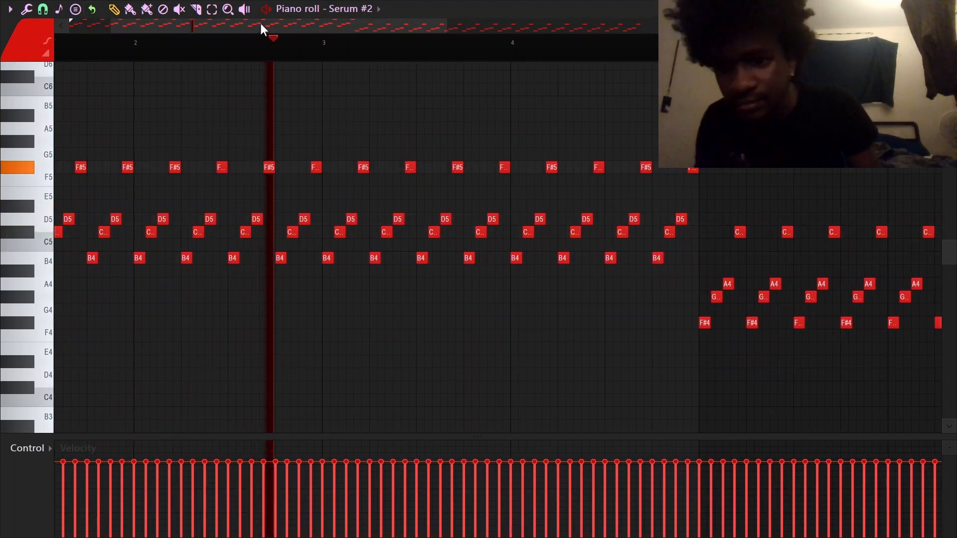
{"action": "key", "text": "space"}
{"action": "scroll", "coordinate": [422, 59], "scroll_direction": "down", "scroll_amount": 2}
{"action": "left_click", "coordinate": [508, 50]}
{"action": "scroll", "coordinate": [525, 64], "scroll_direction": "down", "scroll_amount": 2}
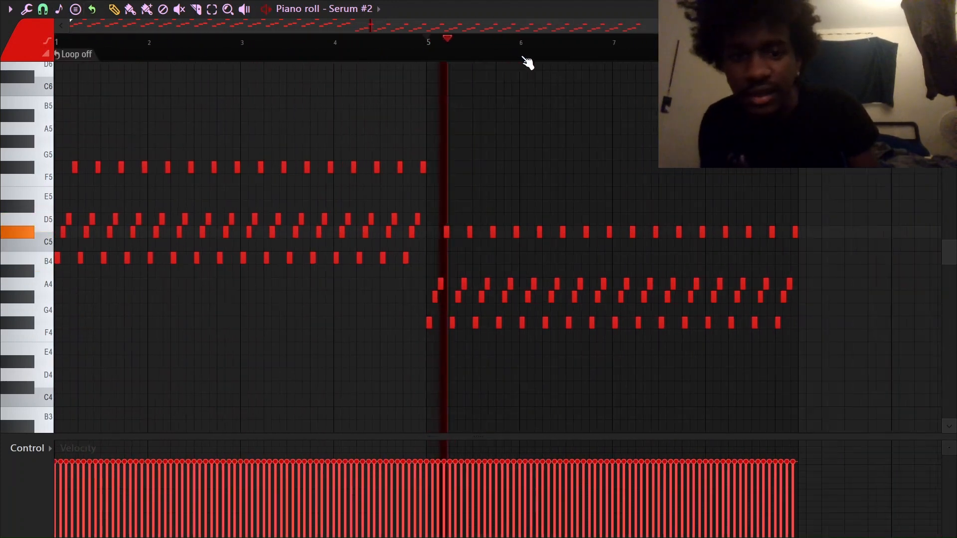
Step: Examine the Serum #2 pattern's arpeggiated notes from bar 1 in the piano roll
{"action": "scroll", "coordinate": [180, 47], "scroll_direction": "up", "scroll_amount": 4}
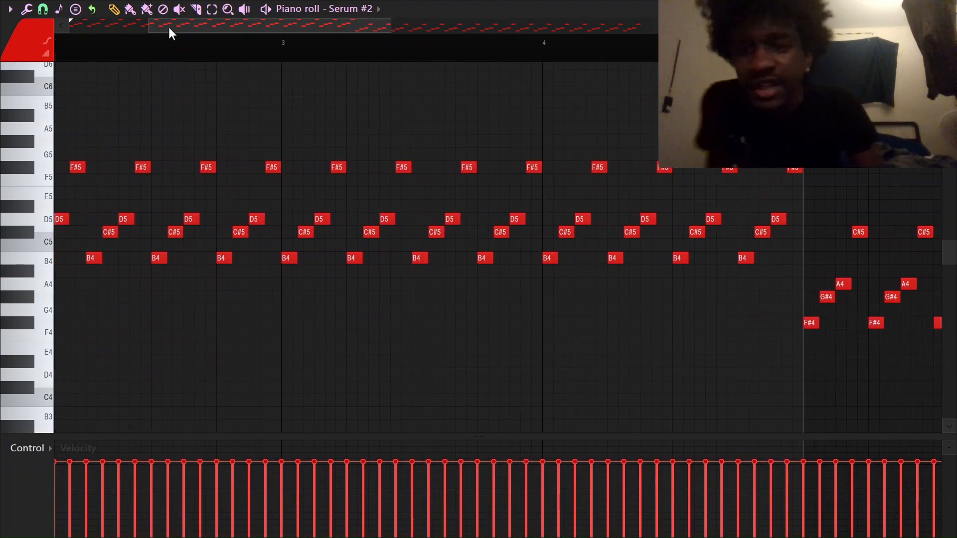
{"action": "left_click_drag", "start_coordinate": [168, 27], "coordinate": [58, 129]}
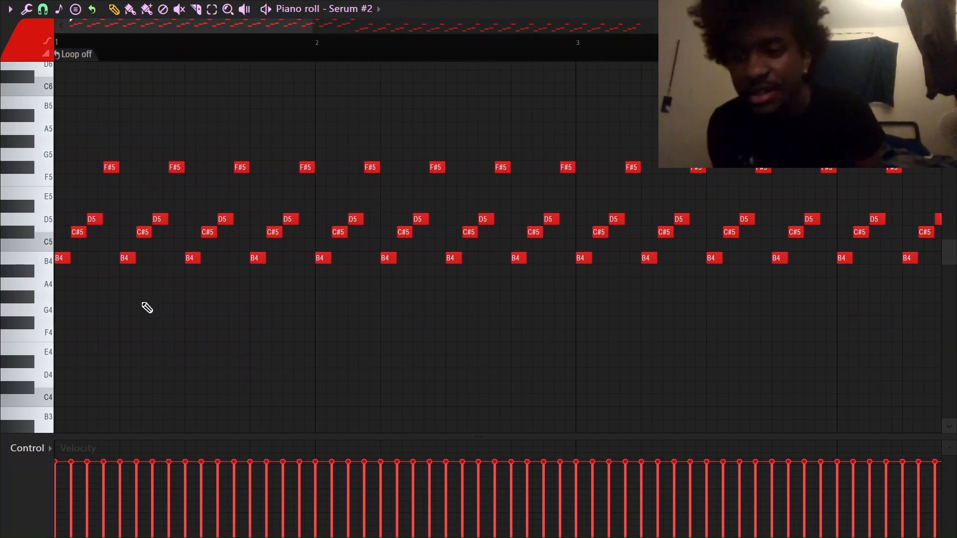
{"action": "scroll", "coordinate": [157, 45], "scroll_direction": "down", "scroll_amount": 1}
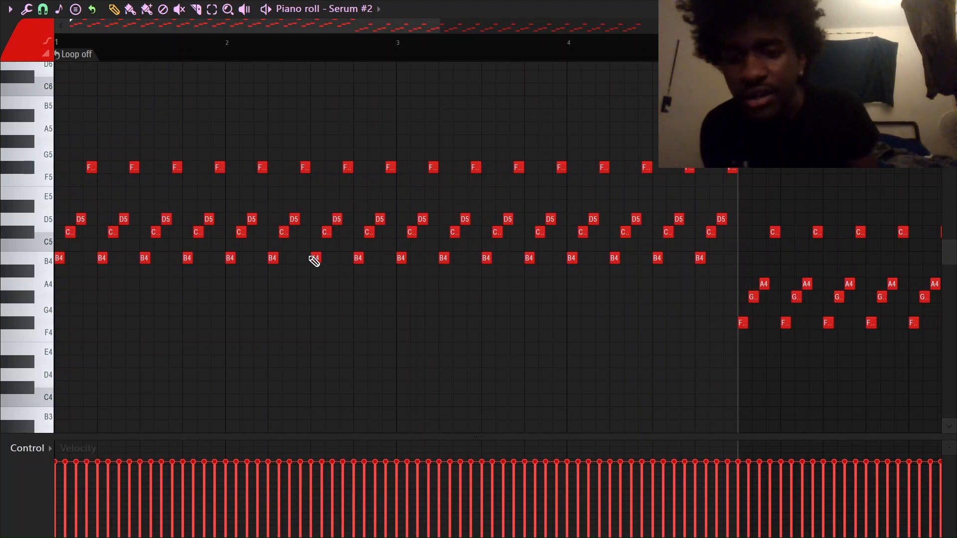
Step: View the arpeggiator and strumizer options for the Serum #2 notes without applying either, and close the piano roll
{"action": "key", "text": "alt+a"}
{"action": "left_click_drag", "start_coordinate": [456, 168], "coordinate": [444, 140]}
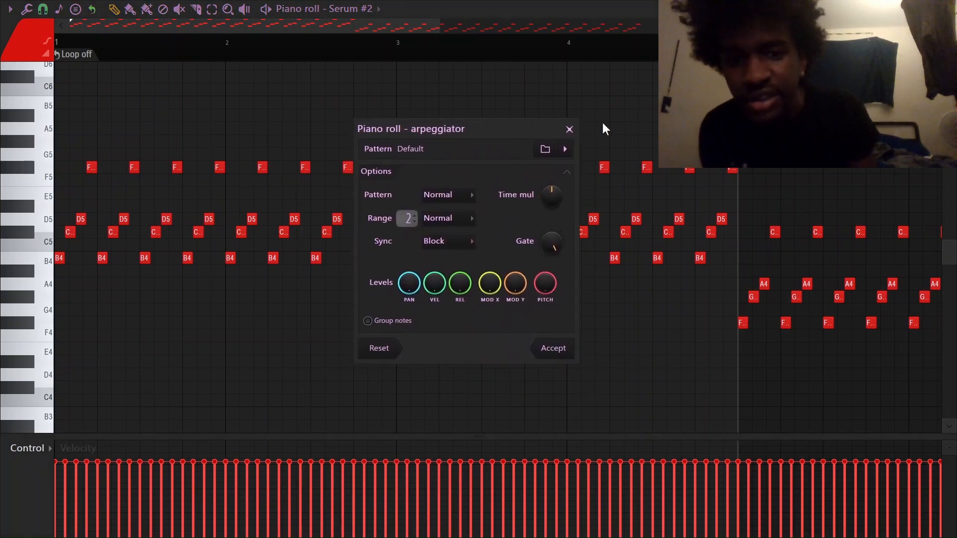
{"action": "left_click", "coordinate": [571, 130]}
{"action": "scroll", "coordinate": [542, 28], "scroll_direction": "down", "scroll_amount": 3}
{"action": "scroll", "coordinate": [529, 41], "scroll_direction": "down", "scroll_amount": 1}
{"action": "key", "text": "alt+s"}
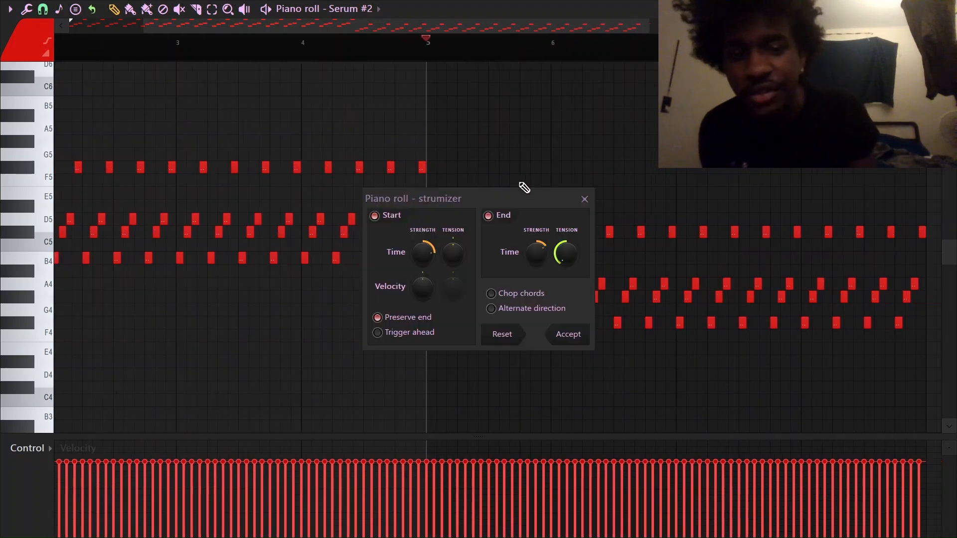
{"action": "left_click", "coordinate": [585, 199]}
{"action": "key", "text": "alt+a"}
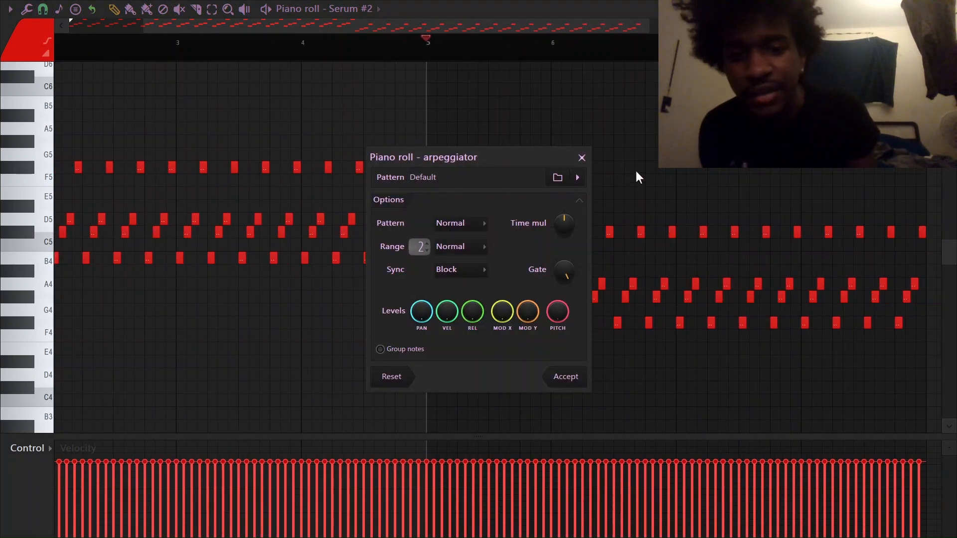
{"action": "left_click", "coordinate": [582, 158]}
{"action": "key", "text": "F7"}
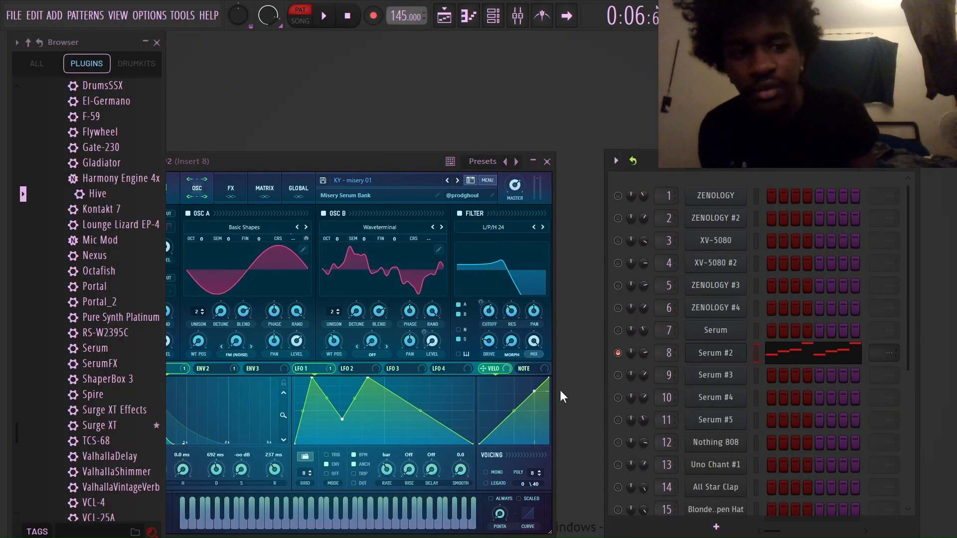
Step: Switch to the Serum #3 pattern, solo its channel and open its instrument to examine the preset
{"action": "left_click", "coordinate": [878, 167]}
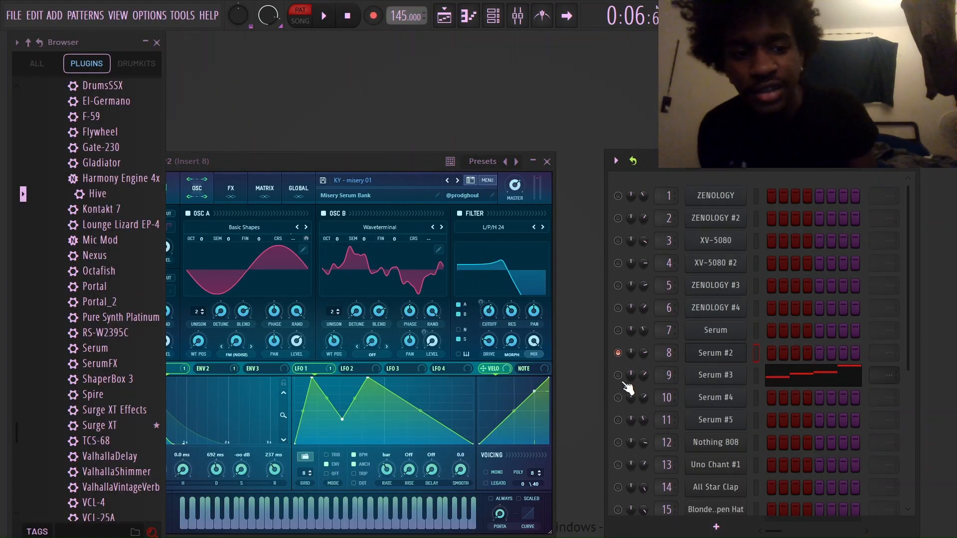
{"action": "right_click", "coordinate": [619, 381]}
{"action": "left_click", "coordinate": [711, 367]}
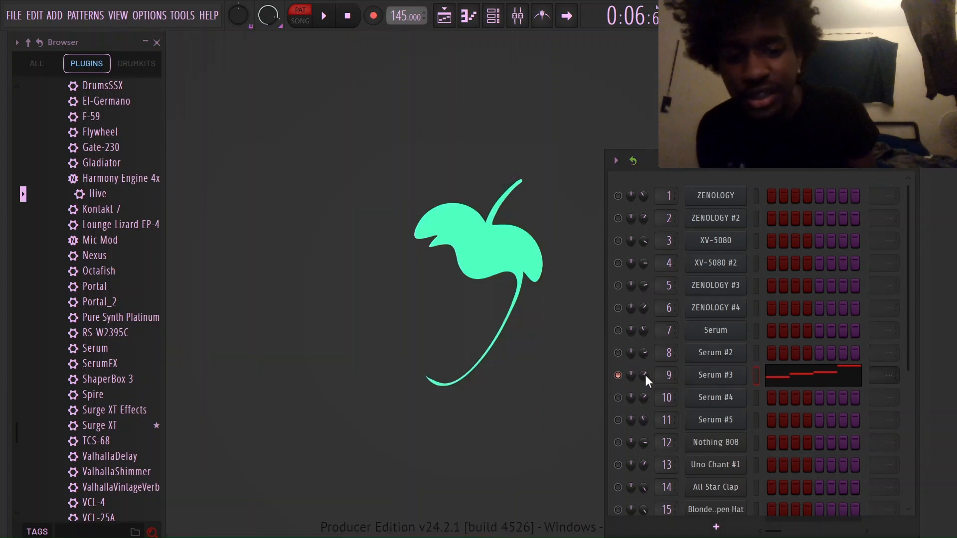
{"action": "left_click_drag", "start_coordinate": [335, 371], "coordinate": [423, 205]}
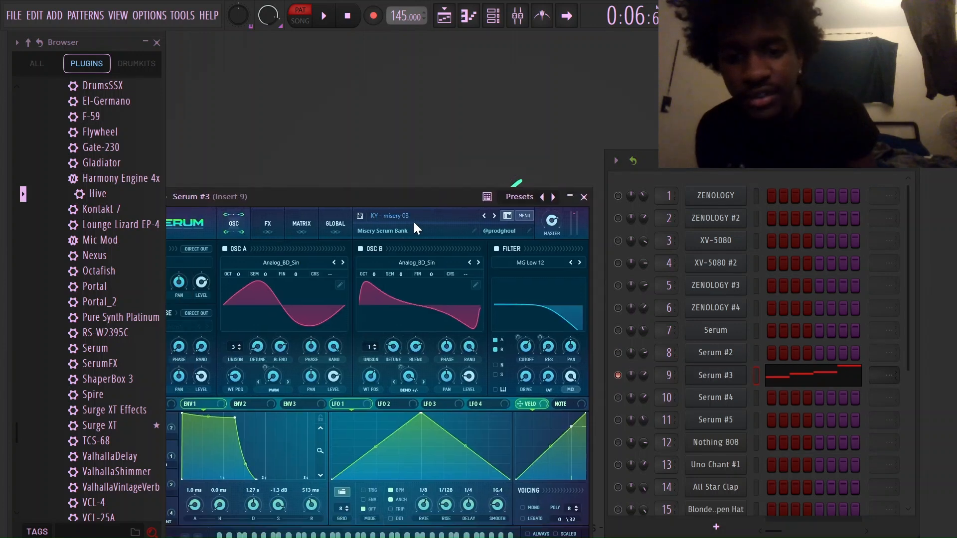
Step: Open the Serum #3 pattern in the piano roll, play its arpeggio in both halves and close the piano roll
{"action": "left_click", "coordinate": [796, 384]}
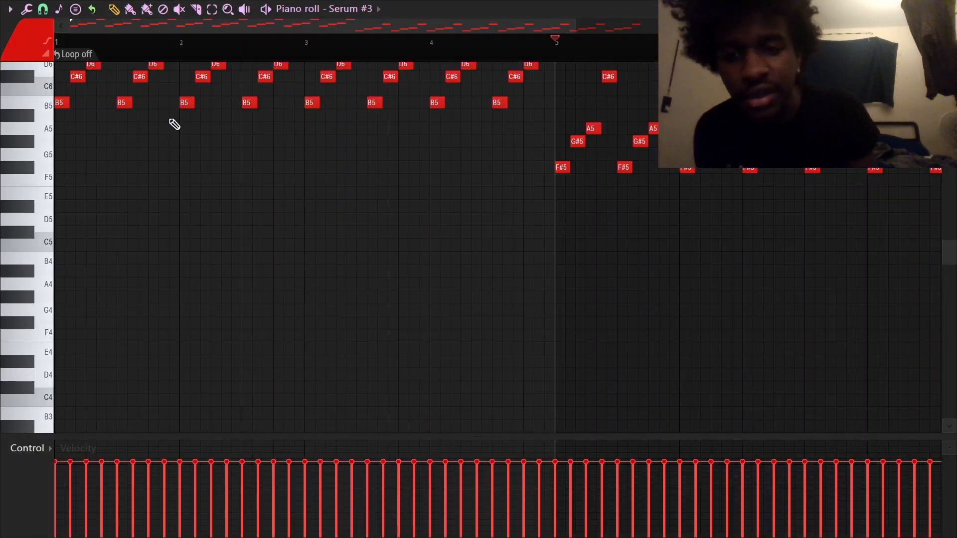
{"action": "left_click_drag", "start_coordinate": [155, 43], "coordinate": [56, 43]}
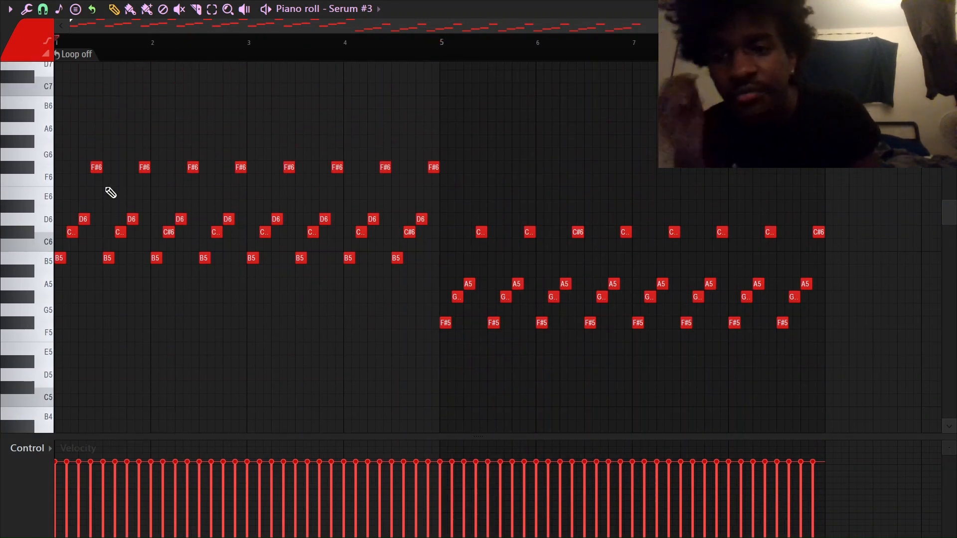
{"action": "scroll", "coordinate": [125, 215], "scroll_direction": "down", "scroll_amount": 3}
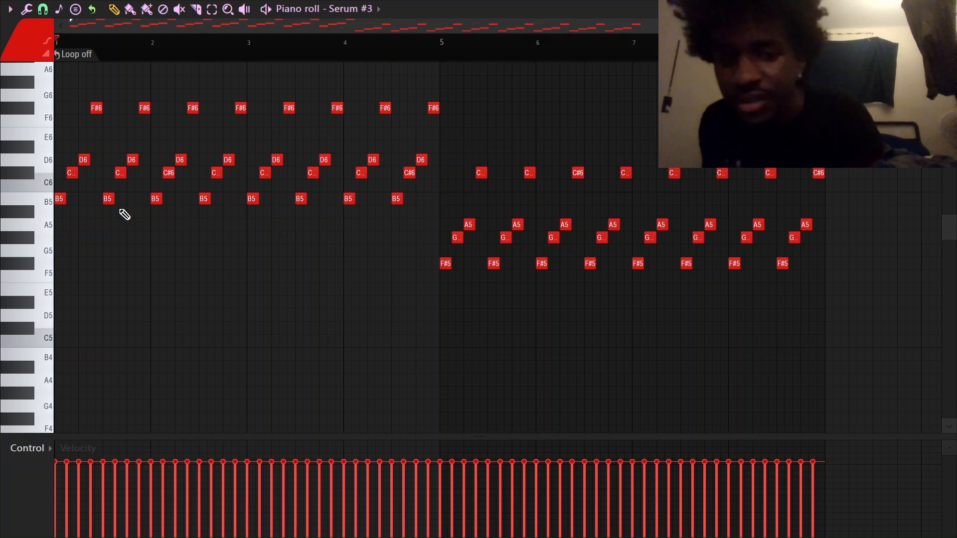
{"action": "key", "text": "space"}
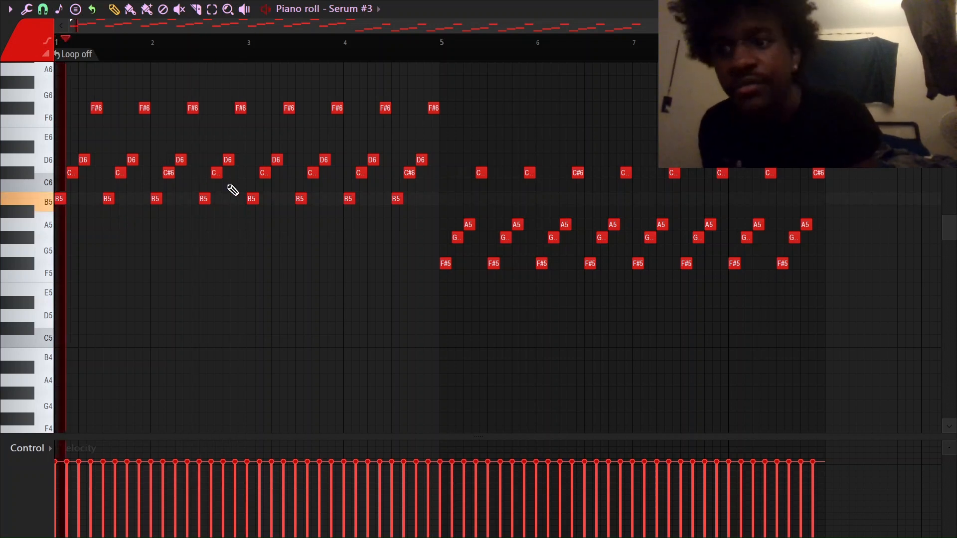
{"action": "scroll", "coordinate": [191, 55], "scroll_direction": "up", "scroll_amount": 4}
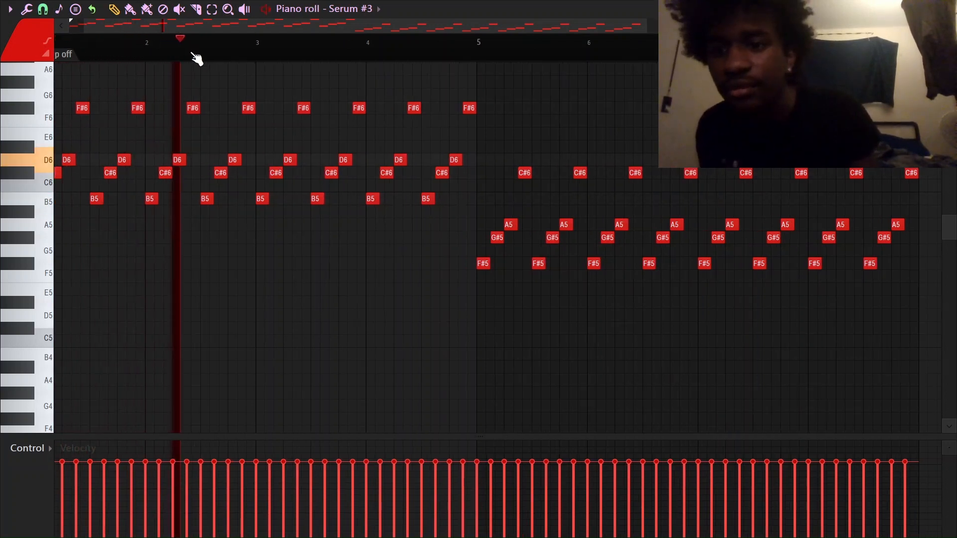
{"action": "left_click", "coordinate": [650, 42]}
{"action": "scroll", "coordinate": [650, 42], "scroll_direction": "down", "scroll_amount": 4}
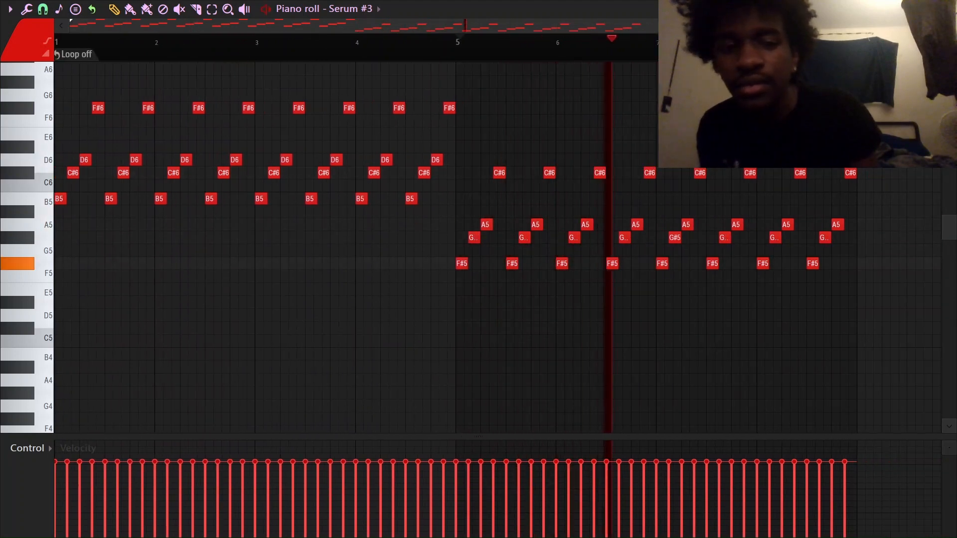
{"action": "key", "text": "space"}
{"action": "key", "text": "F7"}
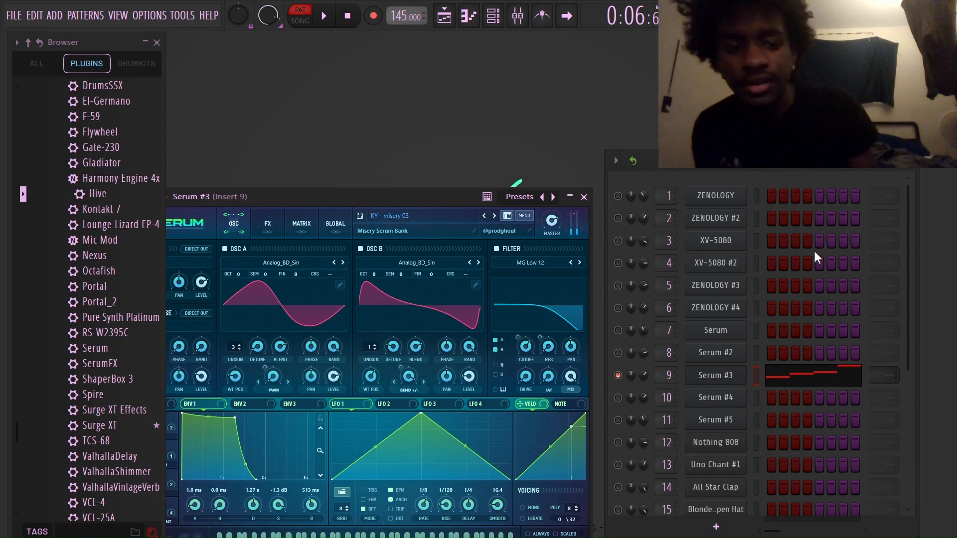
Step: Switch to the Serum #4 pattern, unmute all channels and open the playlist to view the arrangement's tracks
{"action": "key", "text": "KP_Add"}
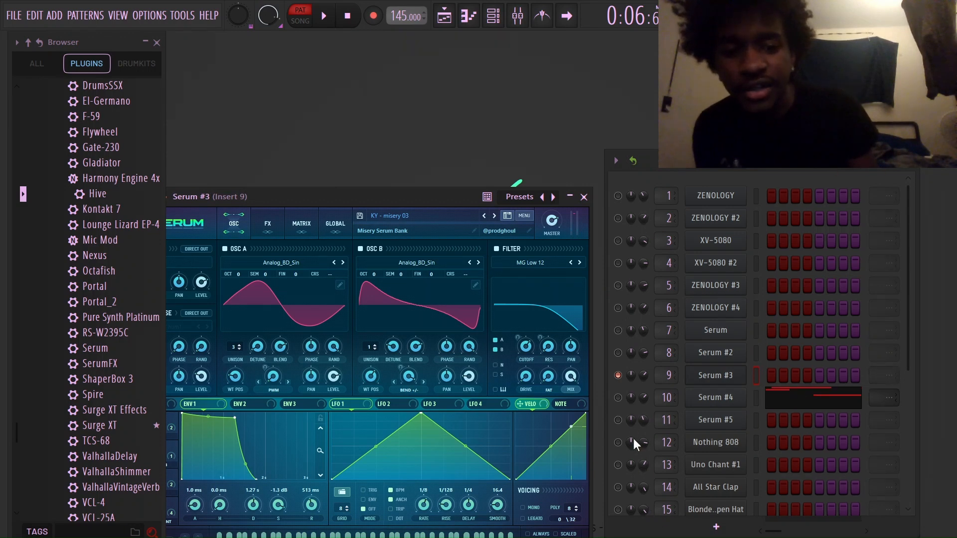
{"action": "left_click", "coordinate": [619, 397]}
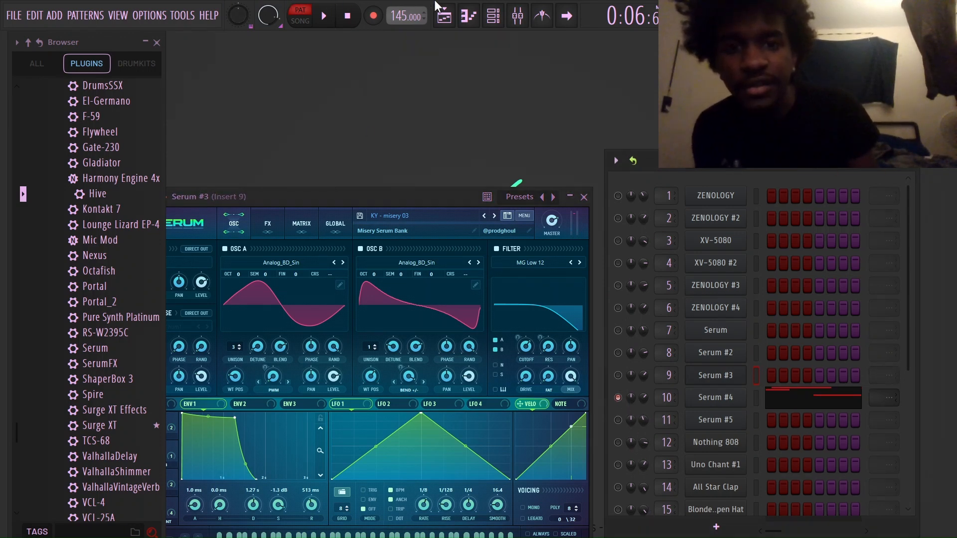
{"action": "right_click", "coordinate": [621, 193]}
{"action": "right_click", "coordinate": [620, 193]}
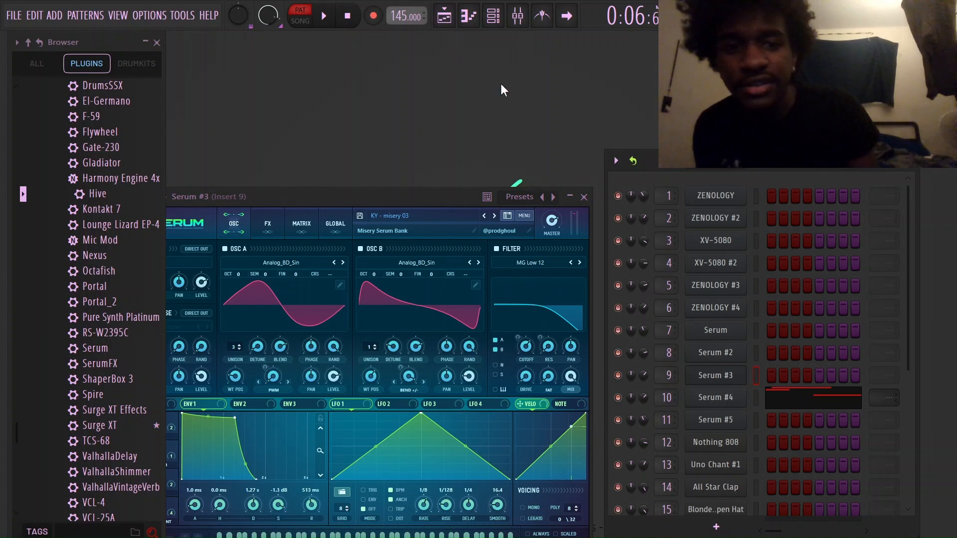
{"action": "left_click", "coordinate": [445, 23]}
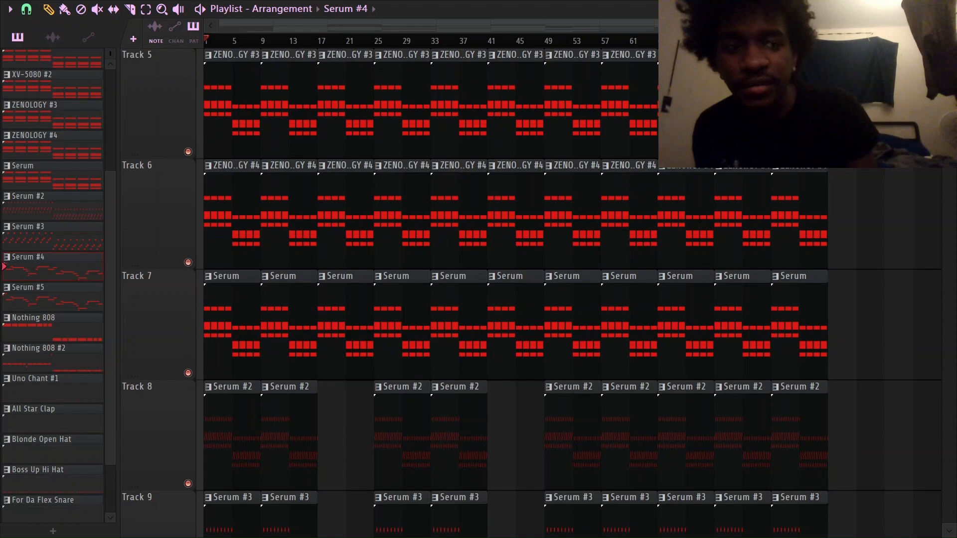
{"action": "scroll", "coordinate": [232, 91], "scroll_direction": "down", "scroll_amount": 5}
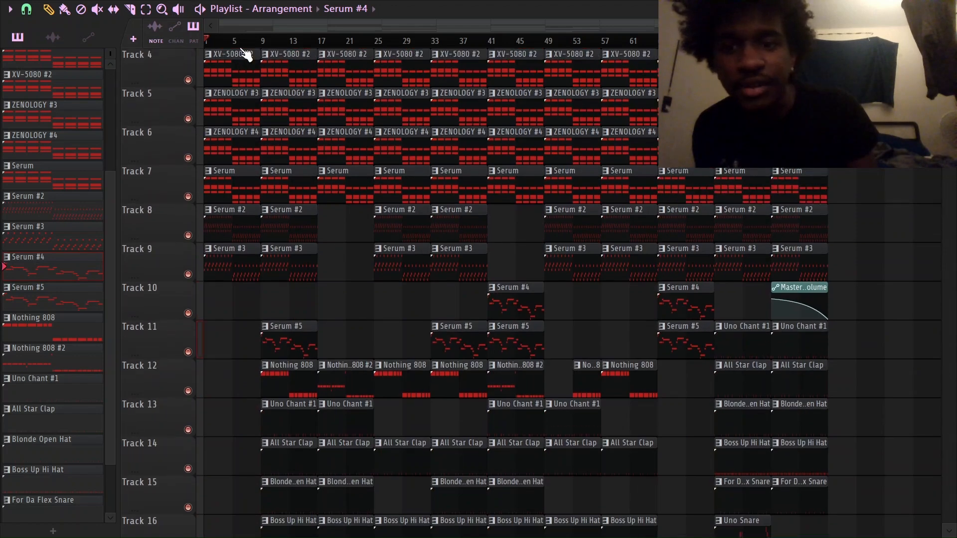
Step: Solo Track 9 in the playlist and unmute Tracks 1 to 8 alongside it, leaving Track 10 onward muted
{"action": "scroll", "coordinate": [246, 55], "scroll_direction": "up", "scroll_amount": 3}
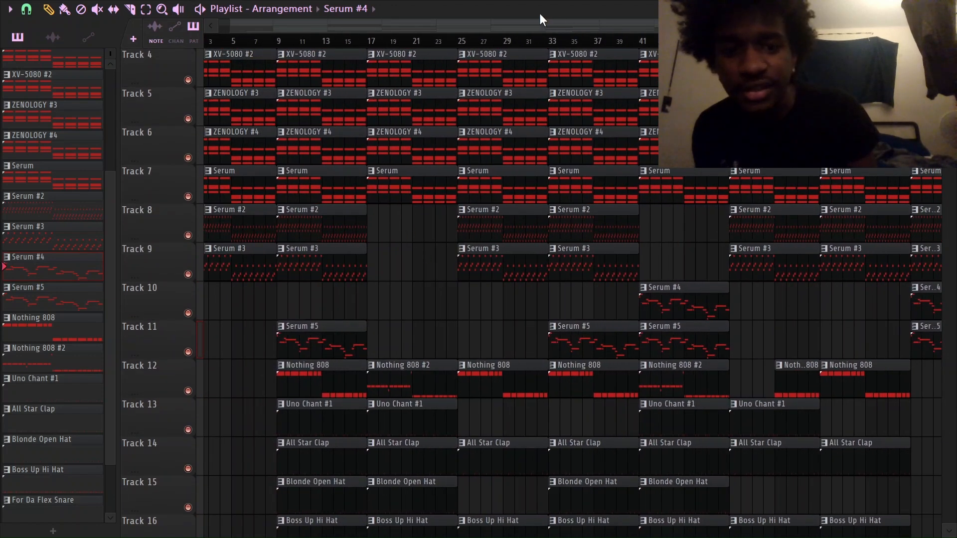
{"action": "right_click", "coordinate": [188, 274]}
{"action": "left_click", "coordinate": [187, 235]}
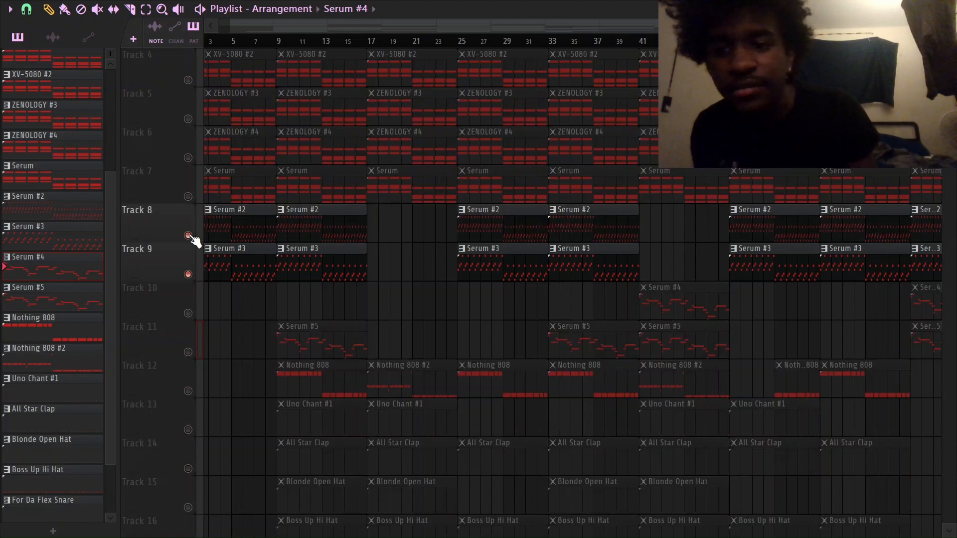
{"action": "left_click", "coordinate": [188, 196]}
{"action": "left_click", "coordinate": [188, 157]}
{"action": "scroll", "coordinate": [208, 186], "scroll_direction": "up", "scroll_amount": 1}
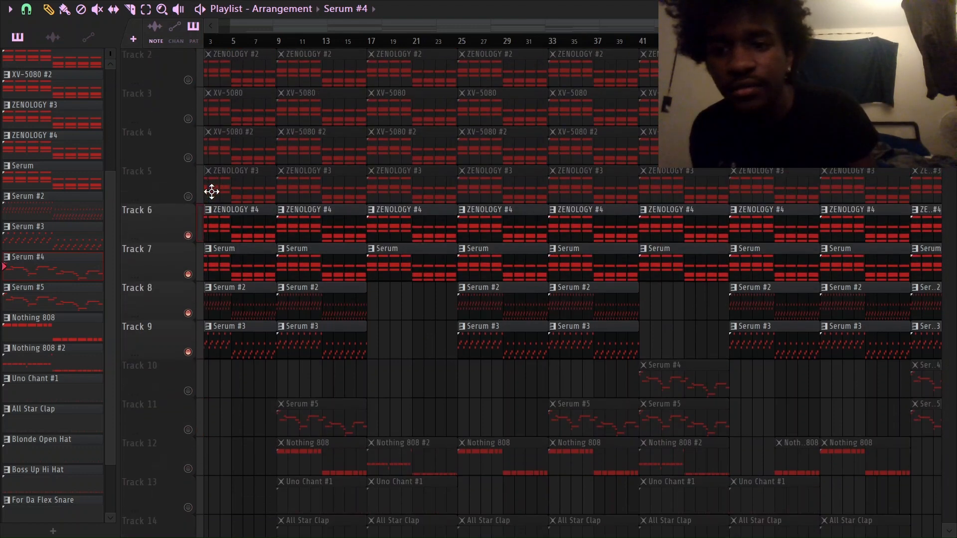
{"action": "scroll", "coordinate": [202, 60], "scroll_direction": "up", "scroll_amount": 1}
{"action": "left_click_drag", "start_coordinate": [202, 79], "coordinate": [198, 237]}
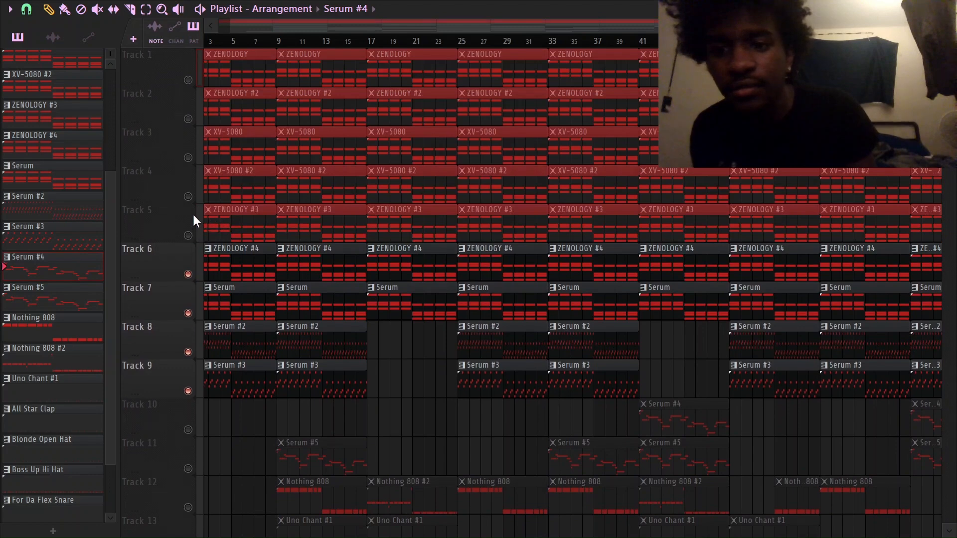
{"action": "left_click", "coordinate": [193, 84]}
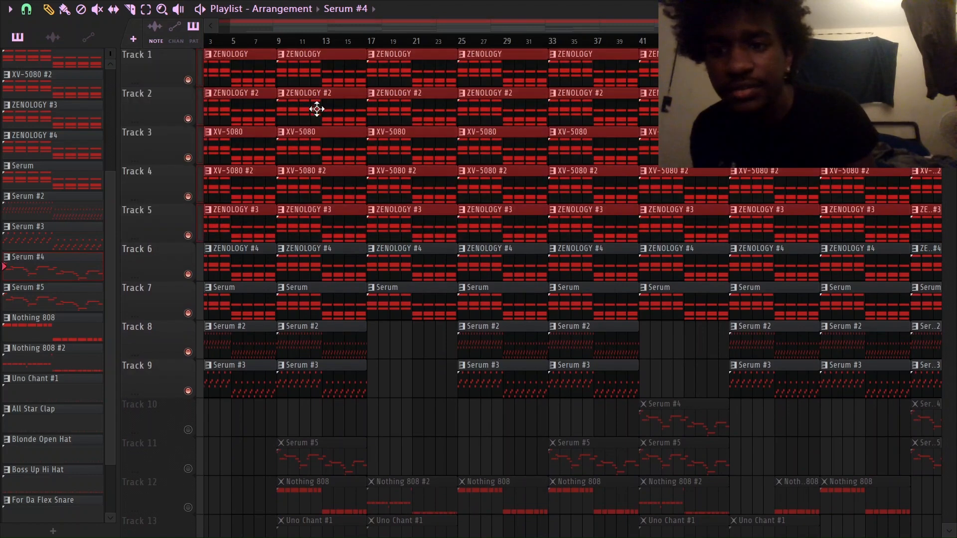
Step: Play the opening bars of the arrangement with only Tracks 1 to 9 sounding, and stop playback
{"action": "key", "text": "space"}
{"action": "scroll", "coordinate": [251, 41], "scroll_direction": "up", "scroll_amount": 2}
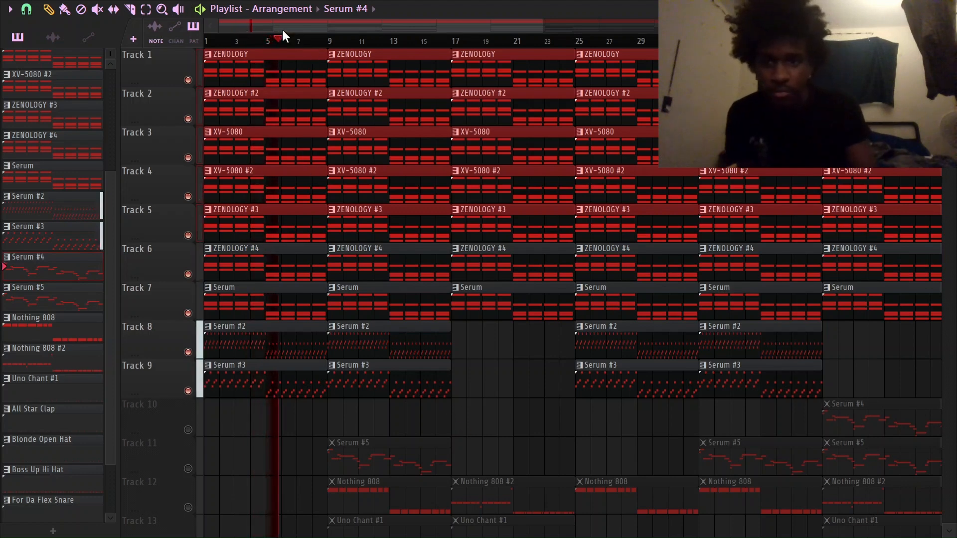
{"action": "scroll", "coordinate": [293, 40], "scroll_direction": "up", "scroll_amount": 5}
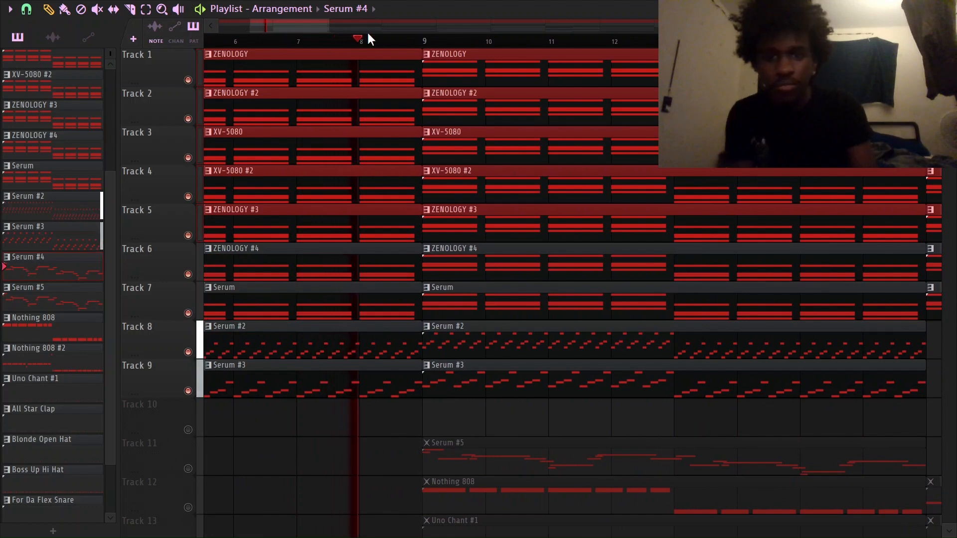
{"action": "scroll", "coordinate": [358, 40], "scroll_direction": "down", "scroll_amount": 4}
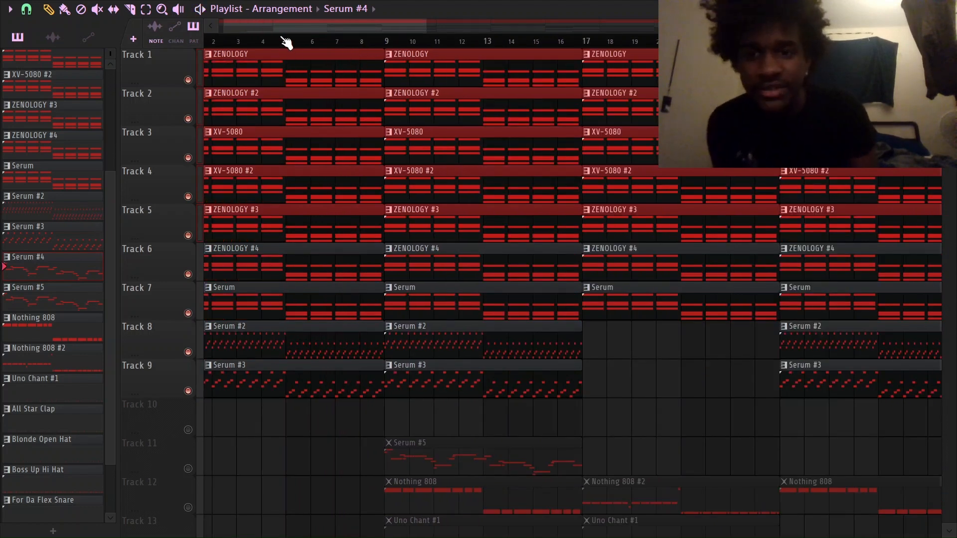
Step: Solo Track 11 in the playlist and make its Serum #5 clip the current pattern
{"action": "scroll", "coordinate": [287, 42], "scroll_direction": "down", "scroll_amount": 2}
{"action": "scroll", "coordinate": [391, 456], "scroll_direction": "down", "scroll_amount": 2}
{"action": "right_click", "coordinate": [189, 392]}
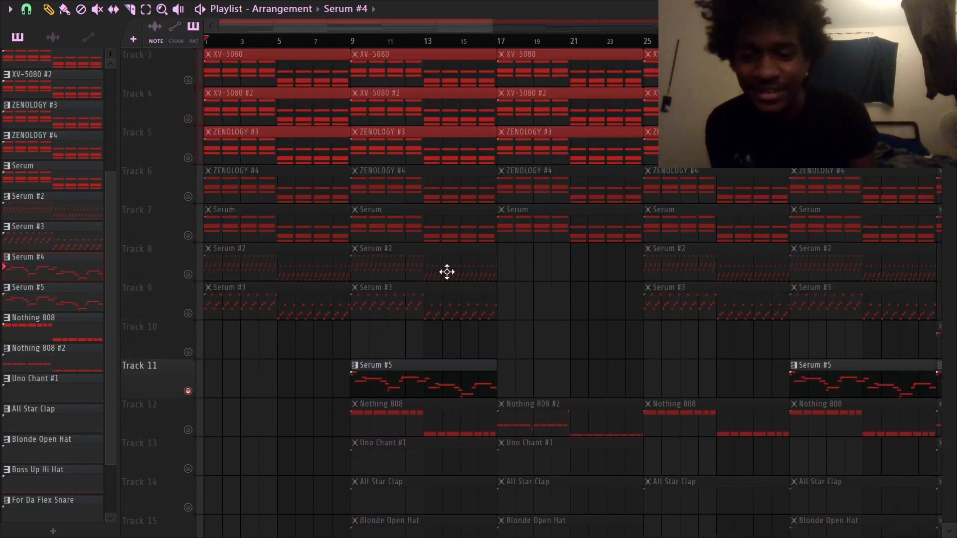
{"action": "scroll", "coordinate": [370, 59], "scroll_direction": "down", "scroll_amount": 2}
{"action": "left_click", "coordinate": [397, 313]}
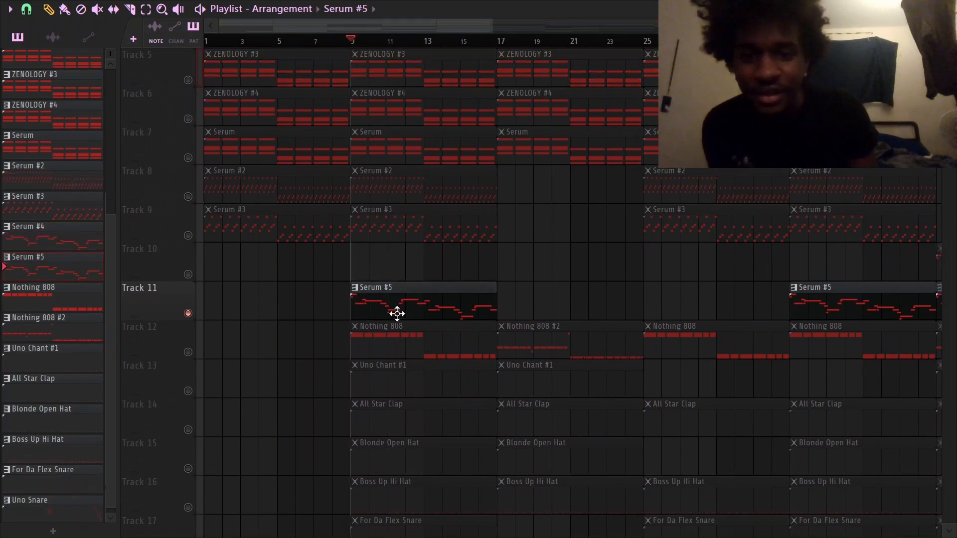
Step: Open the Serum #5 clip in the piano roll, view its melody from the start and close the piano roll
{"action": "double_click", "coordinate": [404, 306]}
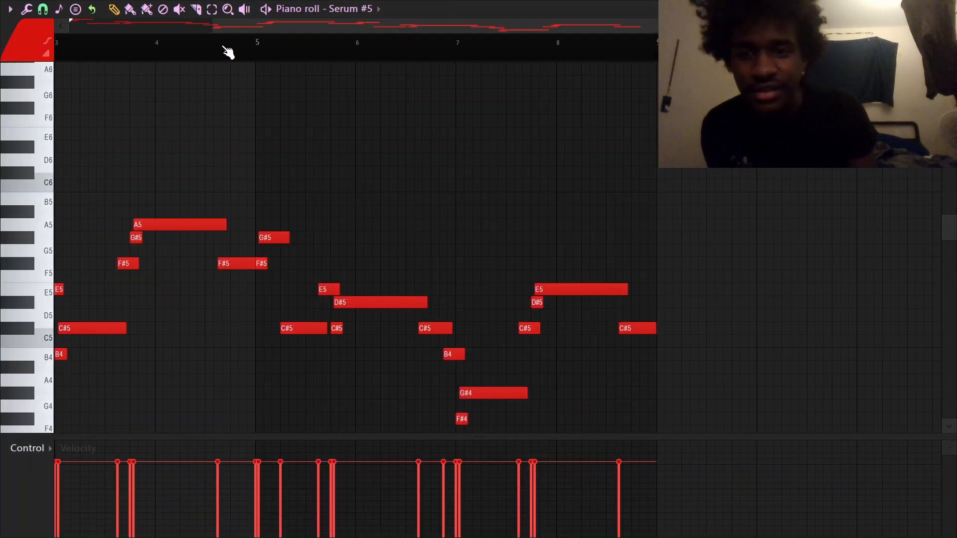
{"action": "left_click_drag", "start_coordinate": [217, 26], "coordinate": [73, 26]}
{"action": "key", "text": "Escape"}
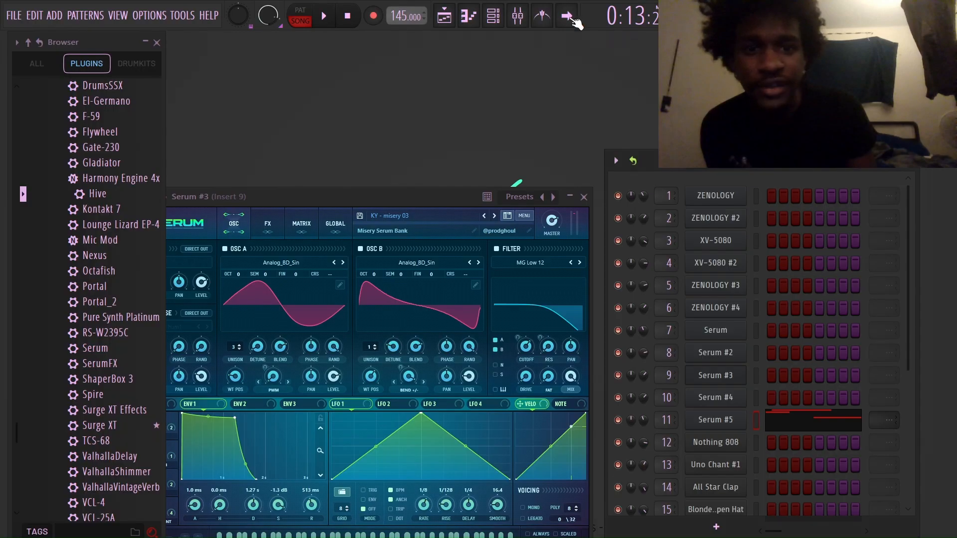
Step: Open and maximize the mixer, examine the Insert 5 track and its routing, and close the mixer
{"action": "left_click", "coordinate": [517, 16]}
{"action": "scroll", "coordinate": [479, 205], "scroll_direction": "down", "scroll_amount": 5}
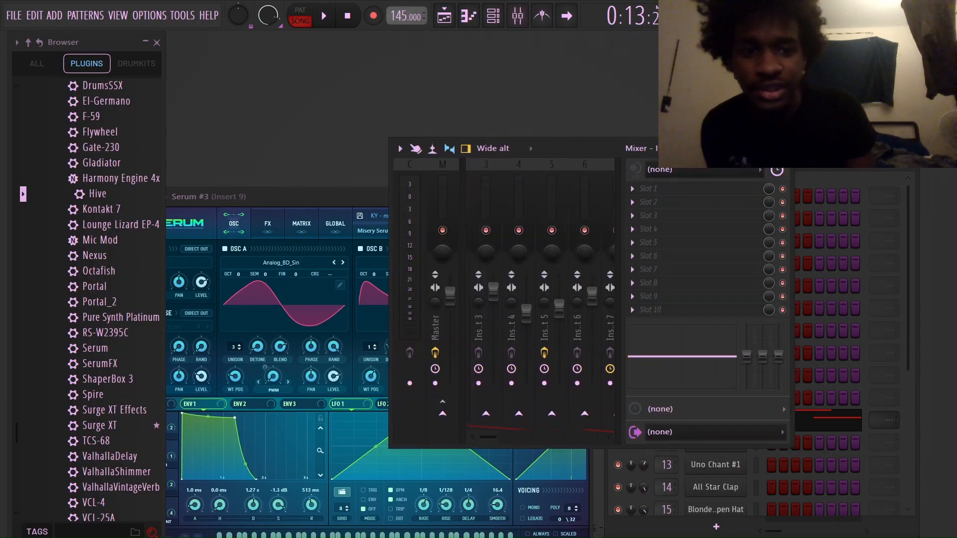
{"action": "scroll", "coordinate": [399, 182], "scroll_direction": "up", "scroll_amount": 5}
{"action": "left_click", "coordinate": [772, 148]}
{"action": "left_click_drag", "start_coordinate": [513, 111], "coordinate": [1, 131]}
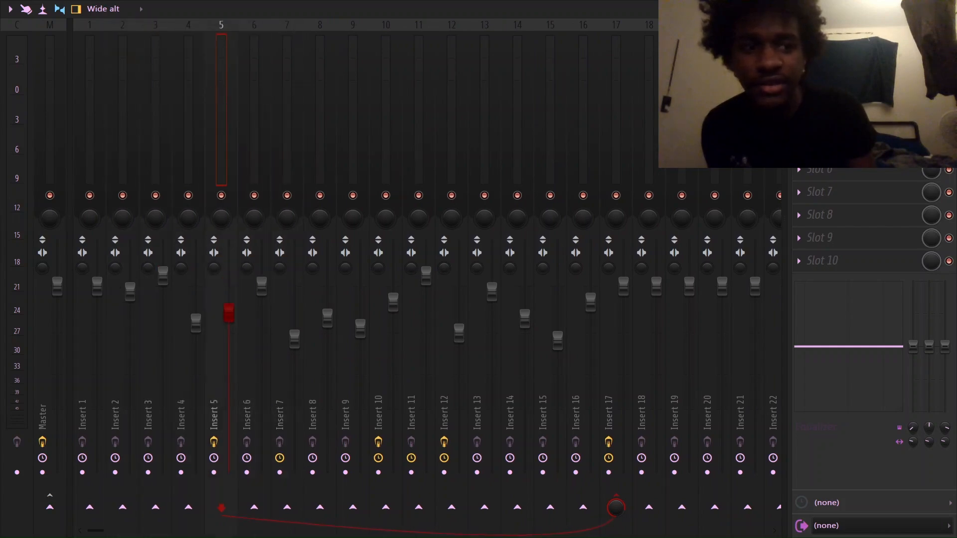
{"action": "key", "text": "F9"}
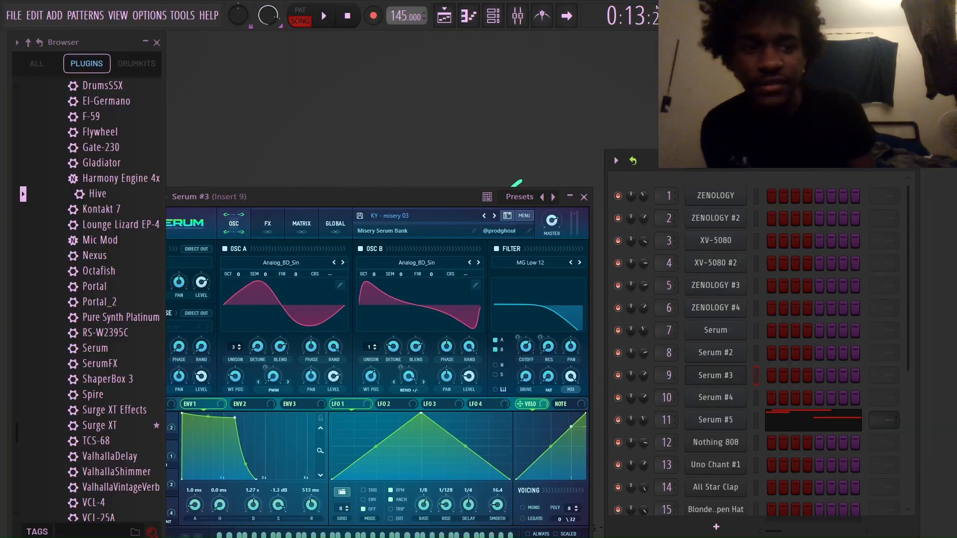
Step: Open the ZENOLOGY #3 instrument and the Portal_2 effect on Insert 5, examine the effect's settings and close it
{"action": "left_click", "coordinate": [700, 286]}
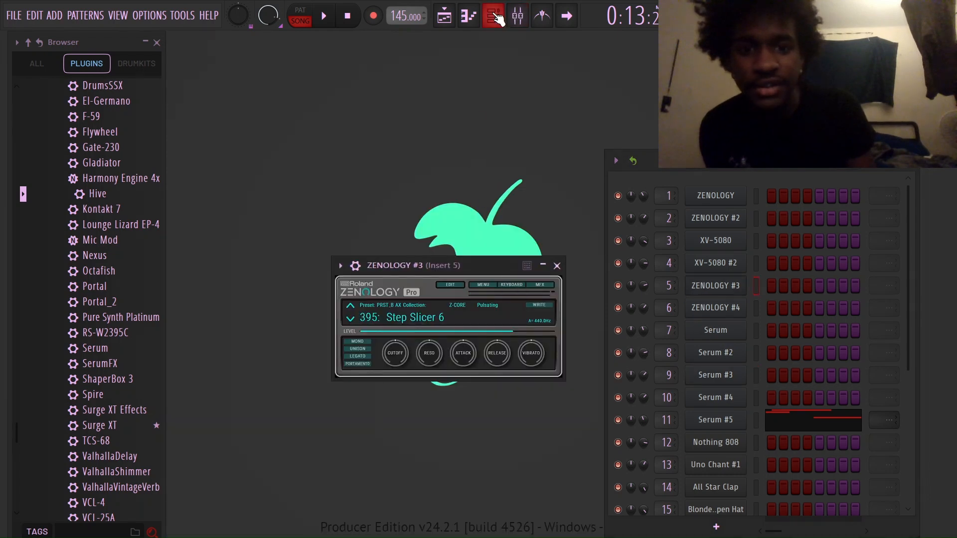
{"action": "left_click", "coordinate": [519, 16]}
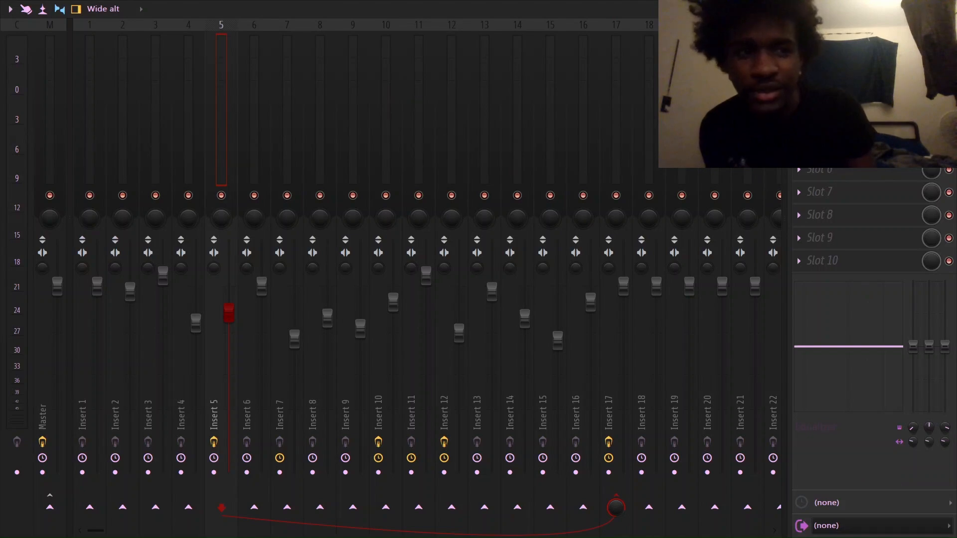
{"action": "key", "text": "F9"}
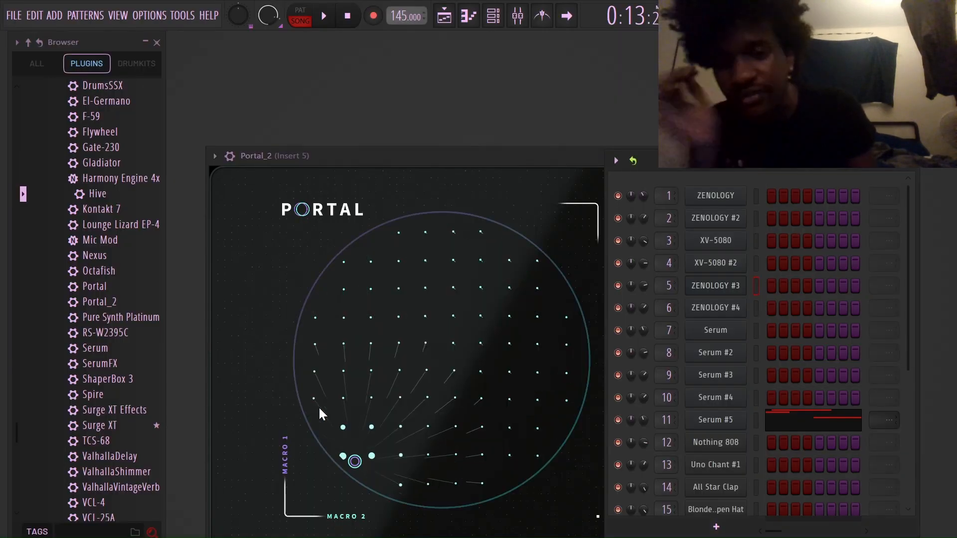
{"action": "left_click_drag", "start_coordinate": [469, 154], "coordinate": [364, 55]}
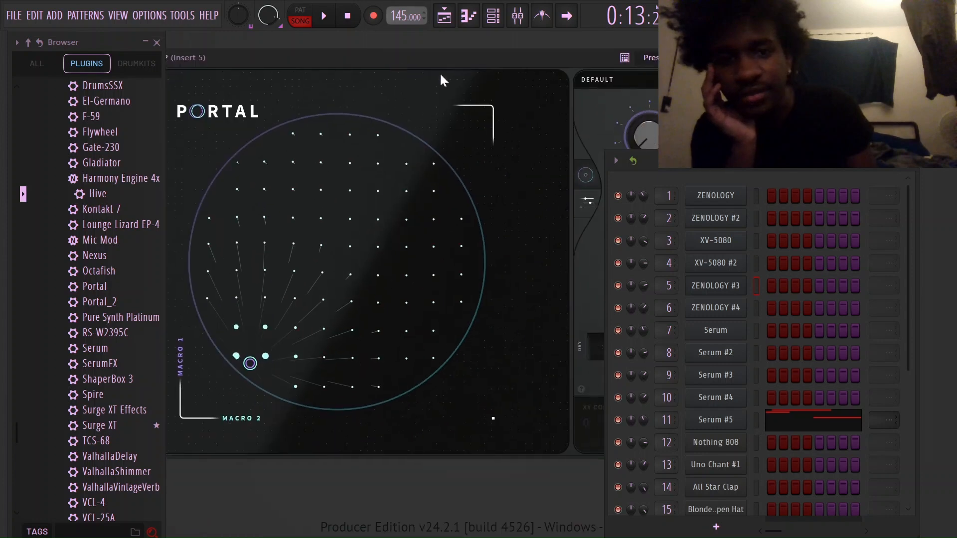
{"action": "left_click", "coordinate": [647, 78]}
{"action": "left_click", "coordinate": [558, 80]}
{"action": "left_click_drag", "start_coordinate": [551, 53], "coordinate": [626, 80]}
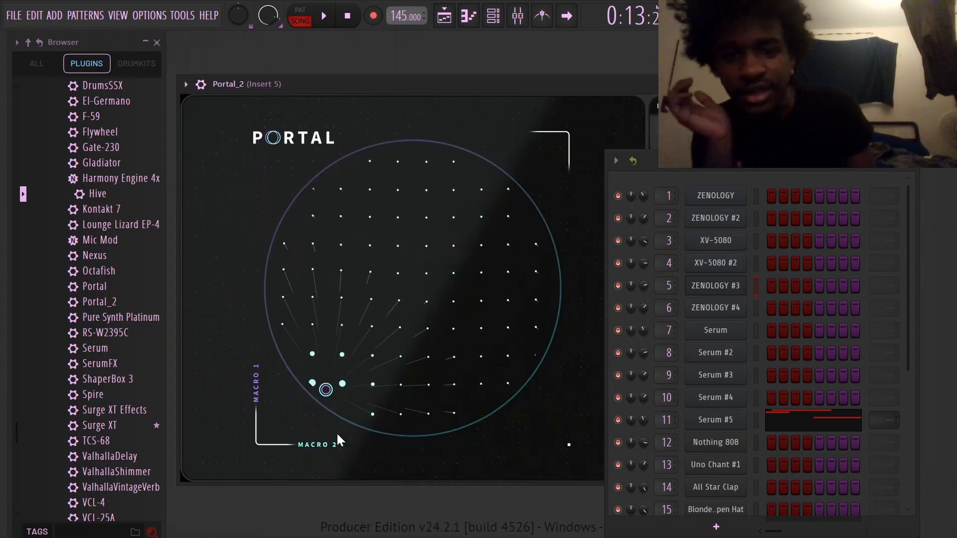
{"action": "left_click", "coordinate": [862, 84]}
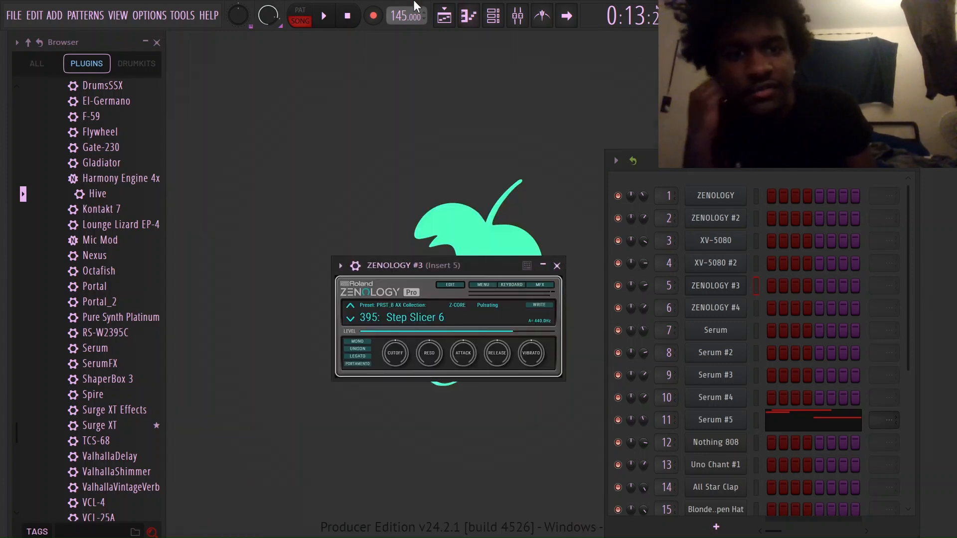
Step: Select the Insert 10 track in the mixer and close the mixer
{"action": "left_click", "coordinate": [518, 19]}
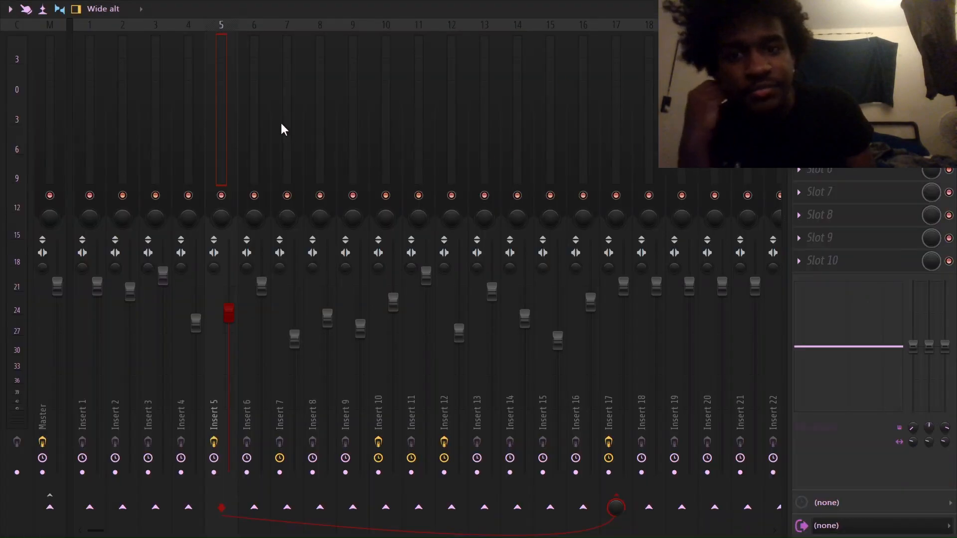
{"action": "left_click", "coordinate": [381, 119]}
{"action": "left_click", "coordinate": [368, 116]}
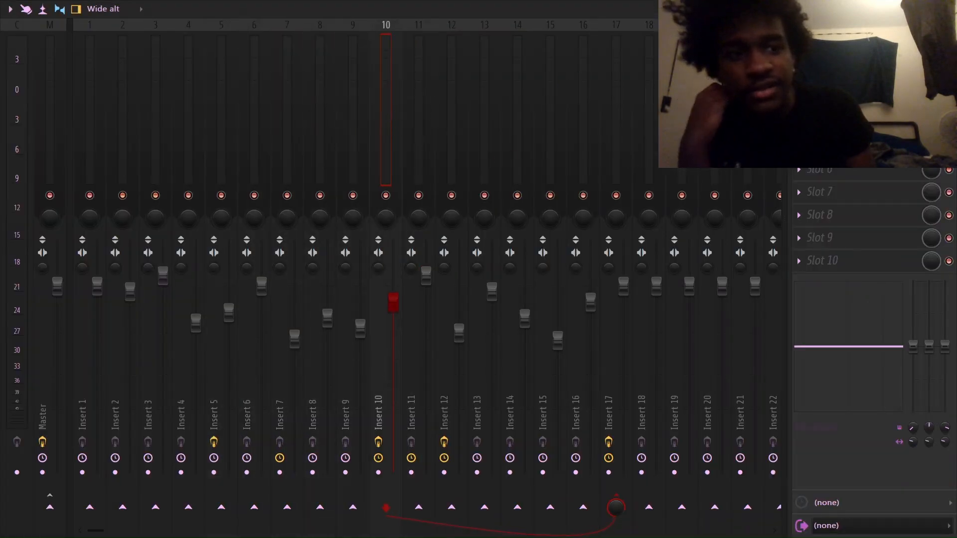
{"action": "key", "text": "F9"}
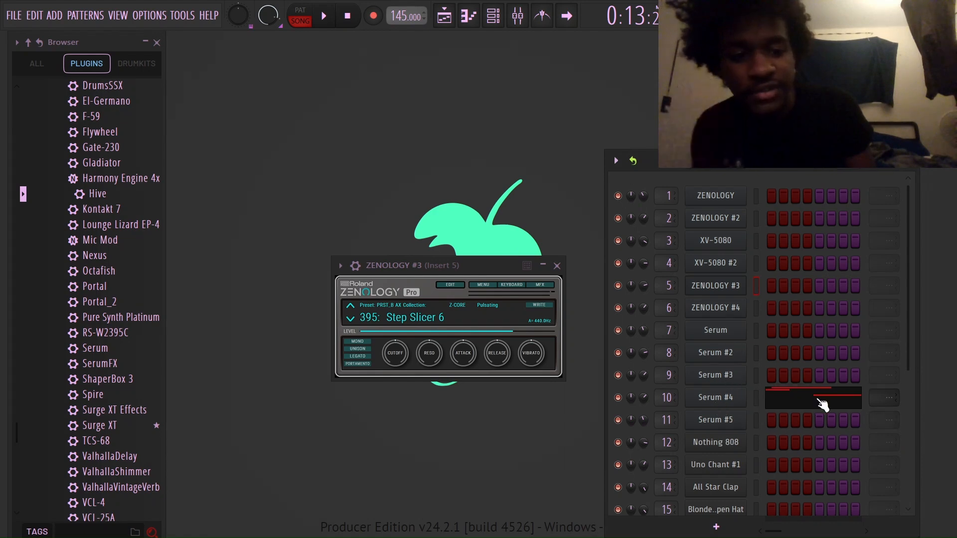
Step: Open the Serum #4 pattern in the piano roll, play its melody through both halves, stop playback and close the piano roll
{"action": "left_click", "coordinate": [817, 398]}
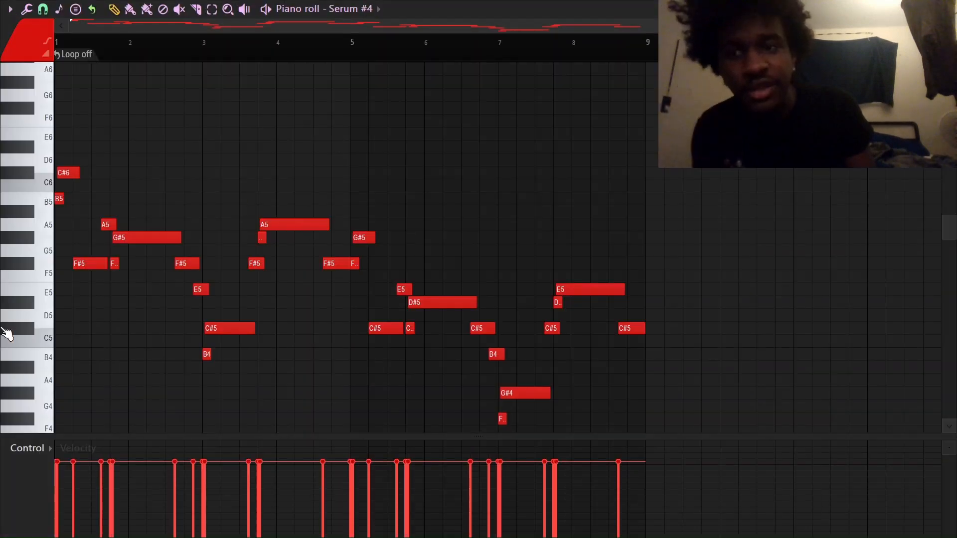
{"action": "key", "text": "F7"}
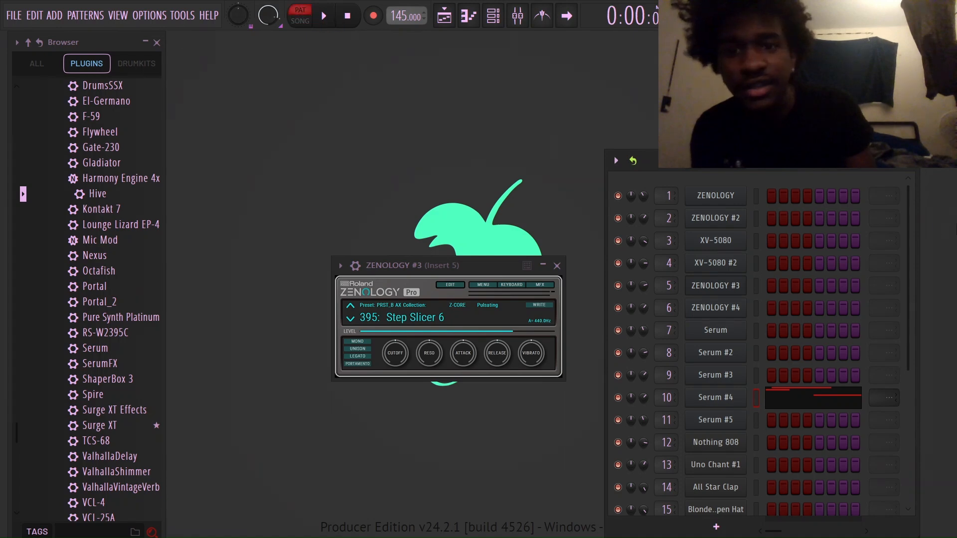
{"action": "key", "text": "F7"}
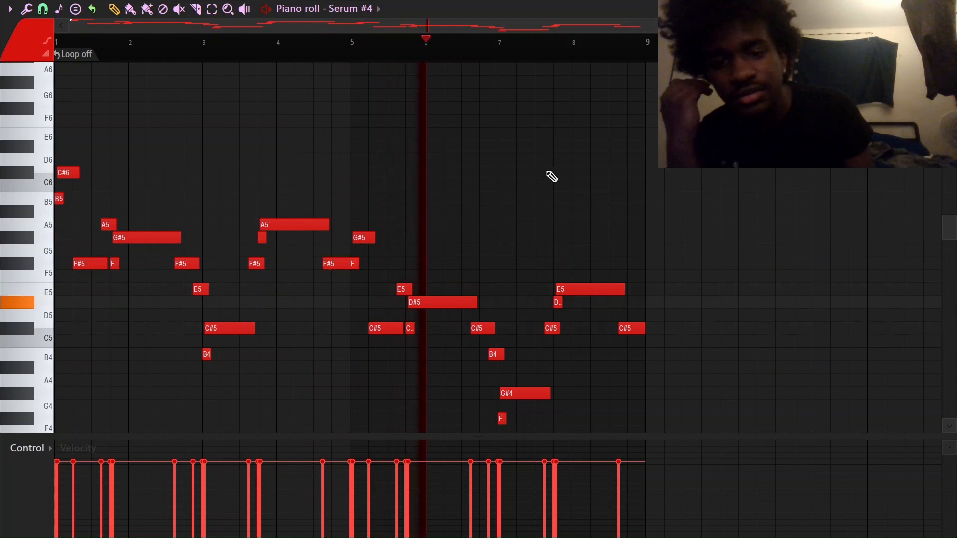
{"action": "scroll", "coordinate": [551, 177], "scroll_direction": "down", "scroll_amount": 3}
{"action": "scroll", "coordinate": [359, 224], "scroll_direction": "up", "scroll_amount": 3}
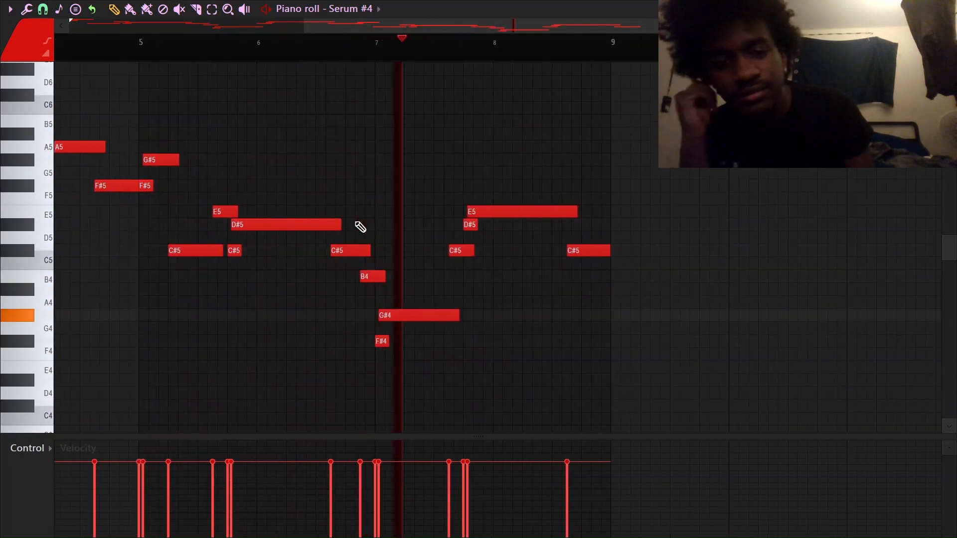
{"action": "scroll", "coordinate": [513, 58], "scroll_direction": "down", "scroll_amount": 4}
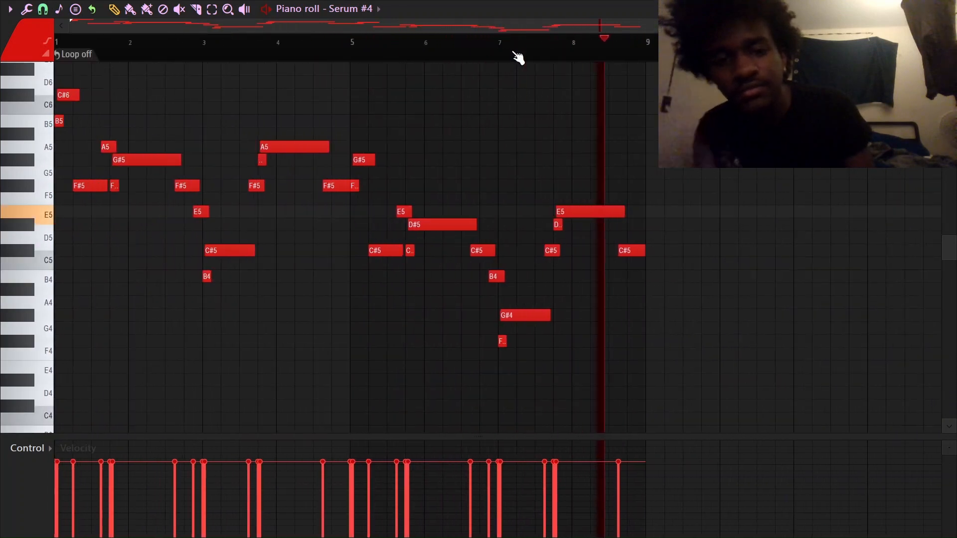
{"action": "key", "text": "space"}
{"action": "left_click", "coordinate": [948, 9]}
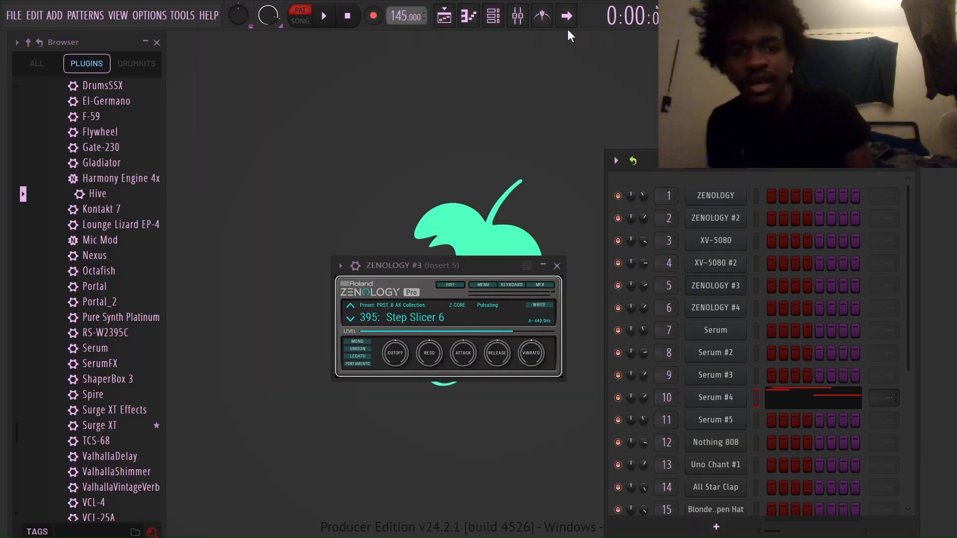
Step: Open Portal_2 on Insert 10, view its preset list with Dreams Into Nightmares selected, and close the effect
{"action": "left_click", "coordinate": [519, 16]}
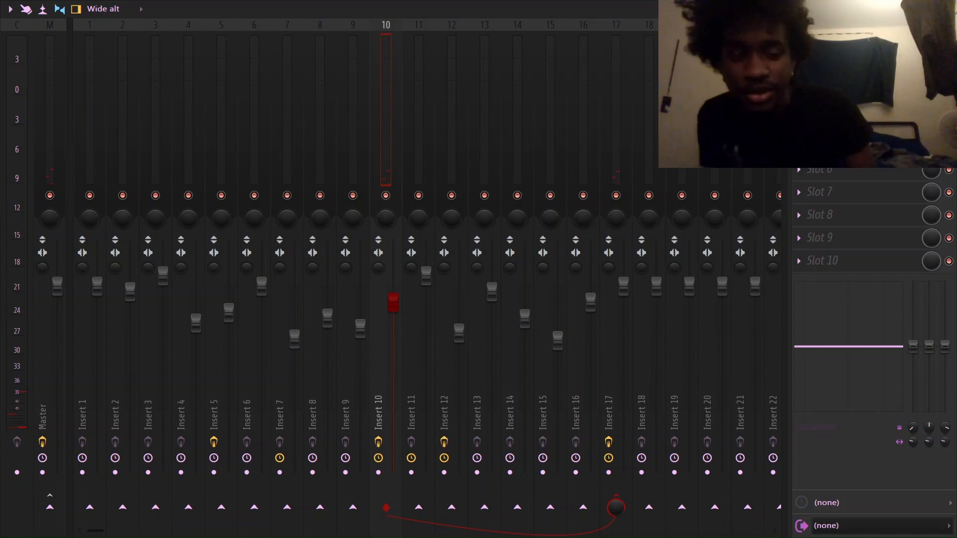
{"action": "left_click", "coordinate": [847, 55]}
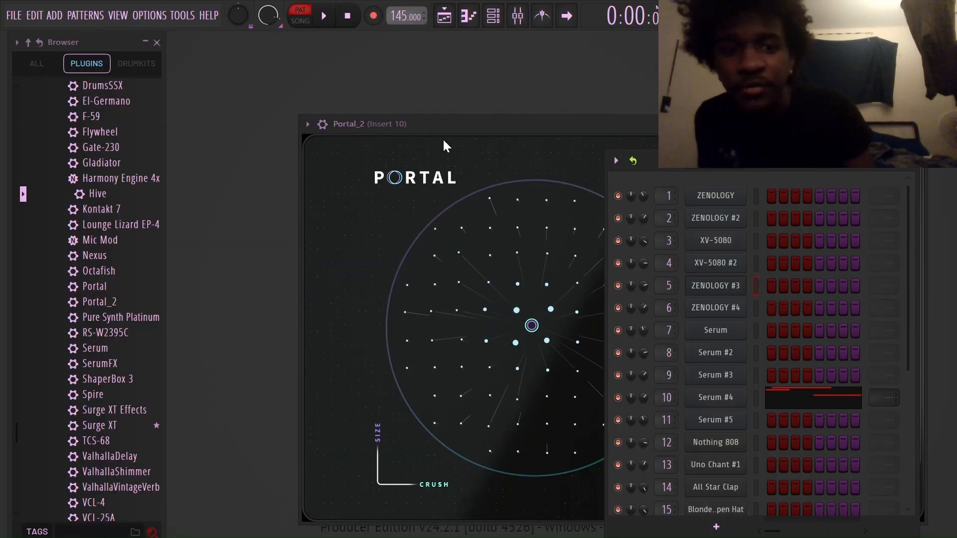
{"action": "left_click_drag", "start_coordinate": [433, 128], "coordinate": [332, 75]}
{"action": "left_click", "coordinate": [718, 122]}
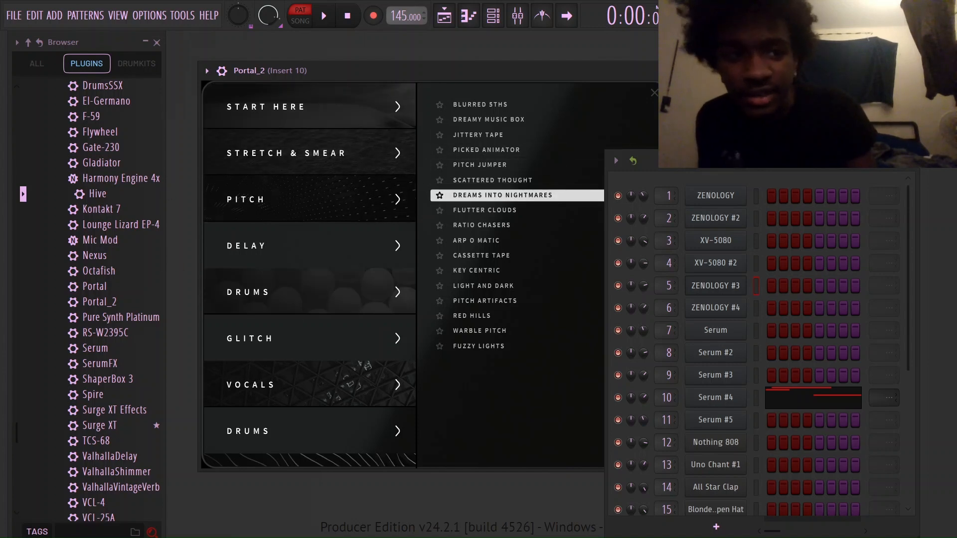
{"action": "left_click", "coordinate": [713, 70]}
Step: View the Serum #4 and Serum #5 clip placement in the playlist, open the Track 10 Serum #4 clip and close it again
{"action": "left_click", "coordinate": [445, 16]}
{"action": "scroll", "coordinate": [435, 57], "scroll_direction": "down", "scroll_amount": 3}
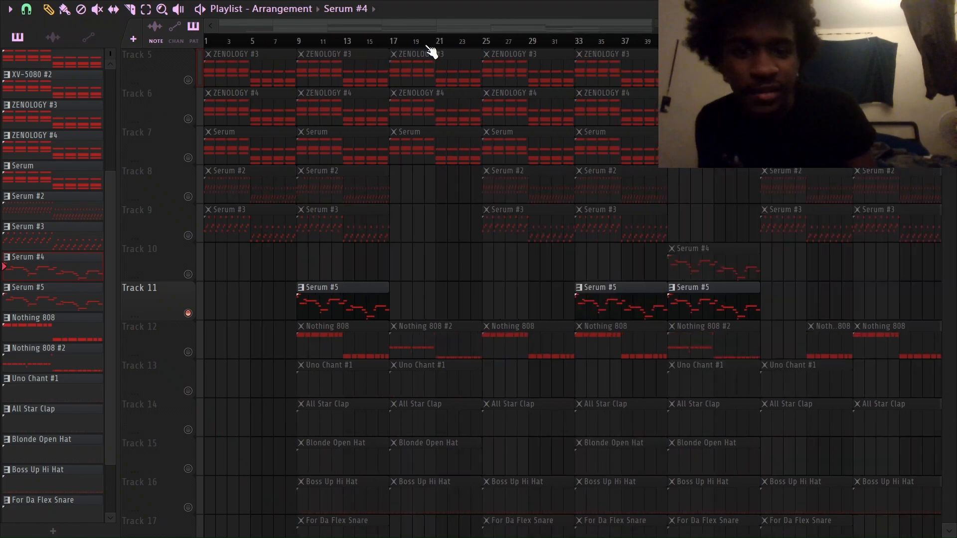
{"action": "double_click", "coordinate": [527, 265]}
{"action": "left_click", "coordinate": [949, 9]}
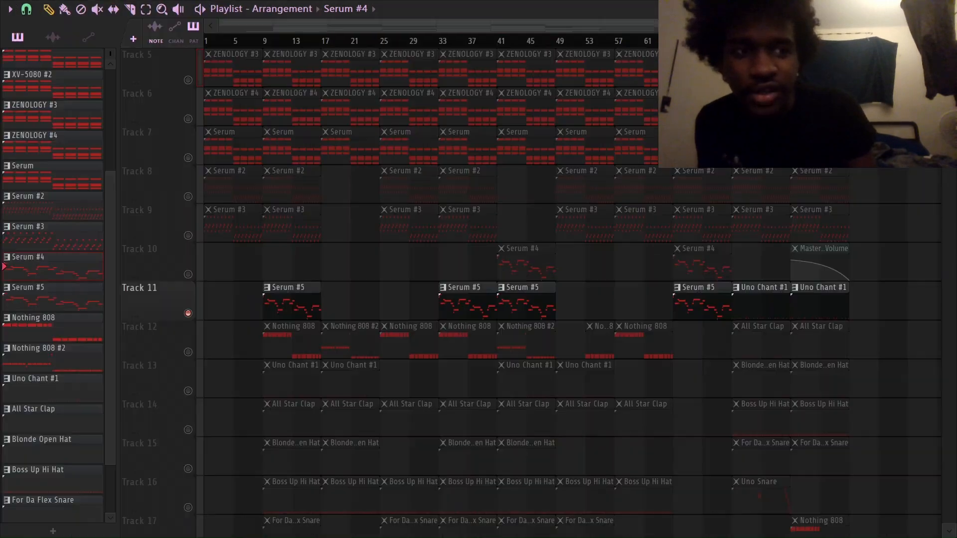
Step: Close the playlist, switch to the Serum #5 pattern and open its melody in the piano roll
{"action": "double_click", "coordinate": [710, 260]}
{"action": "left_click", "coordinate": [949, 8]}
{"action": "left_click", "coordinate": [949, 8]}
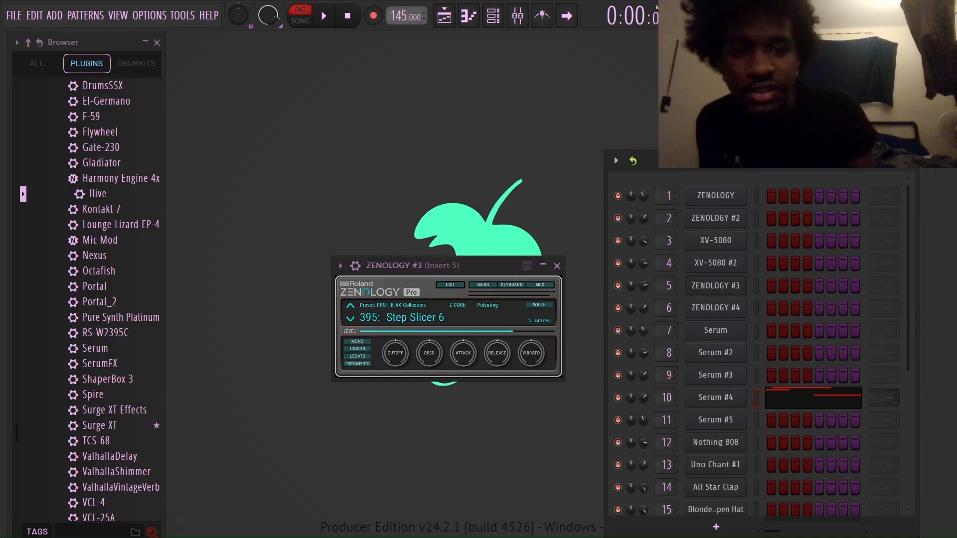
{"action": "key", "text": "KP_Add"}
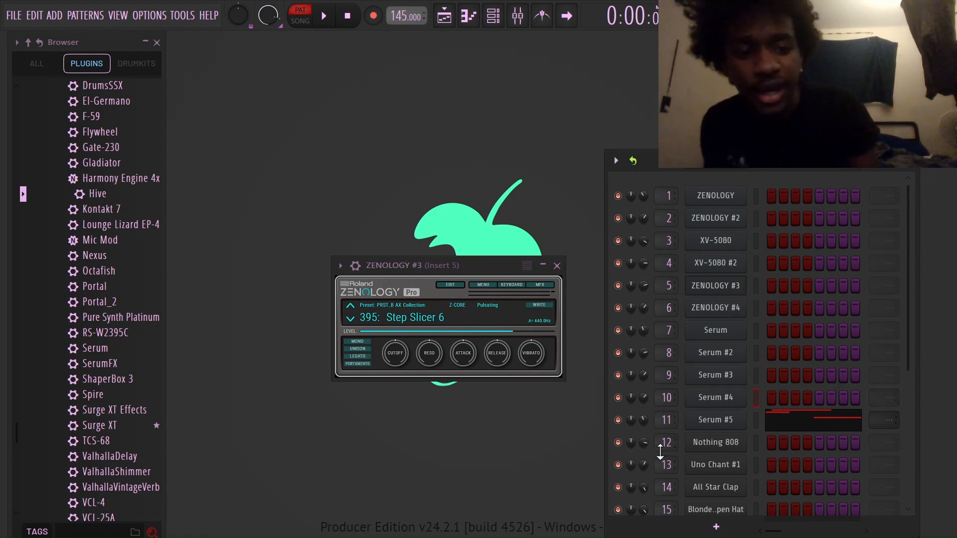
{"action": "left_click", "coordinate": [786, 422]}
{"action": "scroll", "coordinate": [132, 40], "scroll_direction": "up", "scroll_amount": 3}
{"action": "left_click_drag", "start_coordinate": [122, 26], "coordinate": [11, 26]}
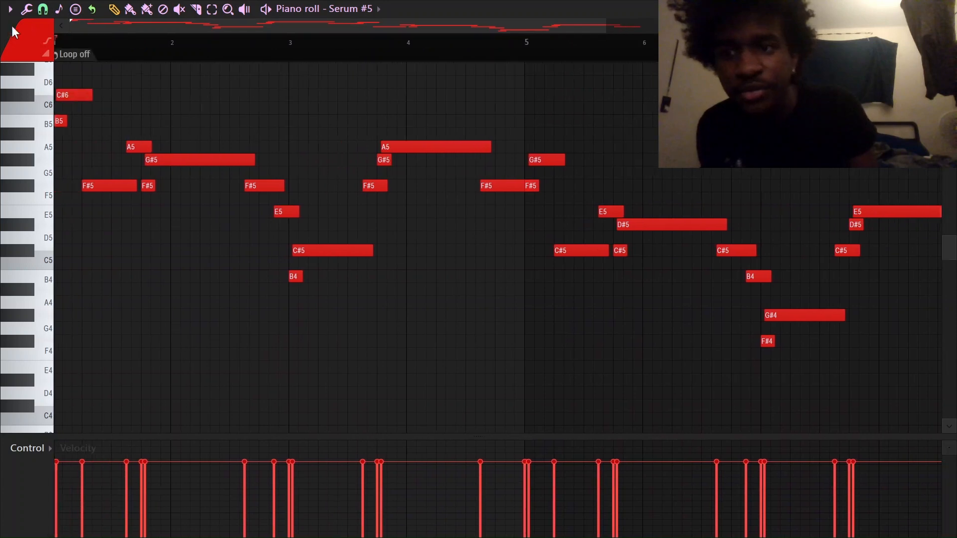
Step: Play the Serum #5 melody through both halves, stop playback and close the piano roll
{"action": "scroll", "coordinate": [80, 43], "scroll_direction": "down", "scroll_amount": 2}
{"action": "key", "text": "space"}
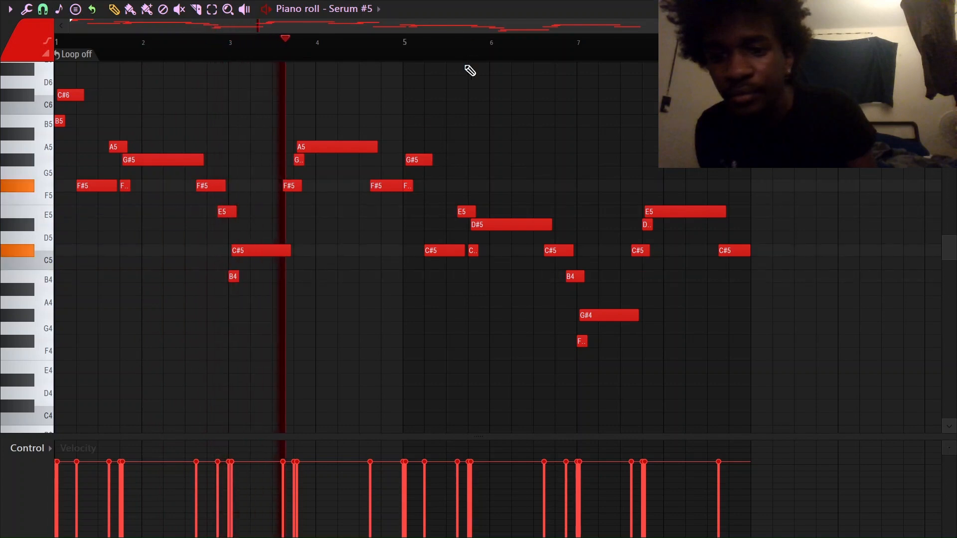
{"action": "scroll", "coordinate": [626, 46], "scroll_direction": "down", "scroll_amount": 3}
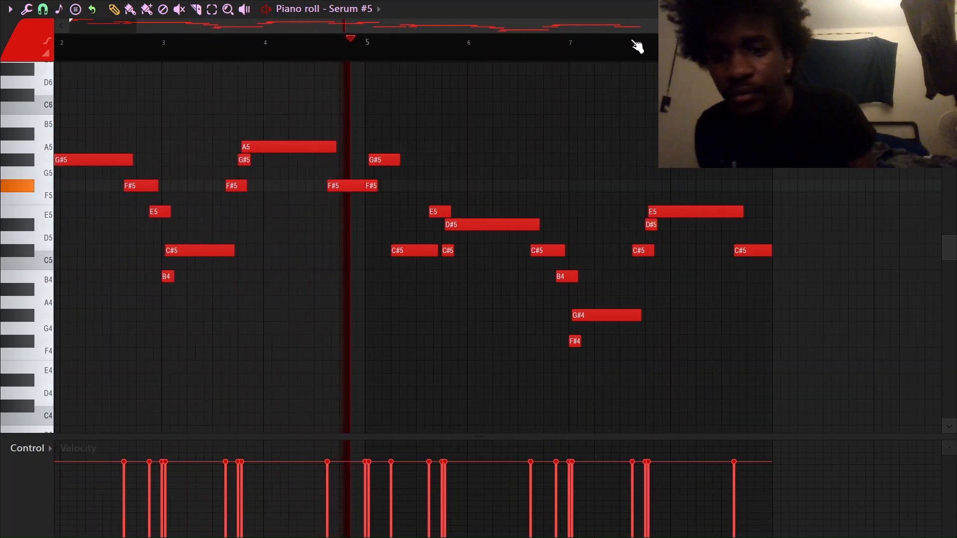
{"action": "scroll", "coordinate": [638, 47], "scroll_direction": "up", "scroll_amount": 3}
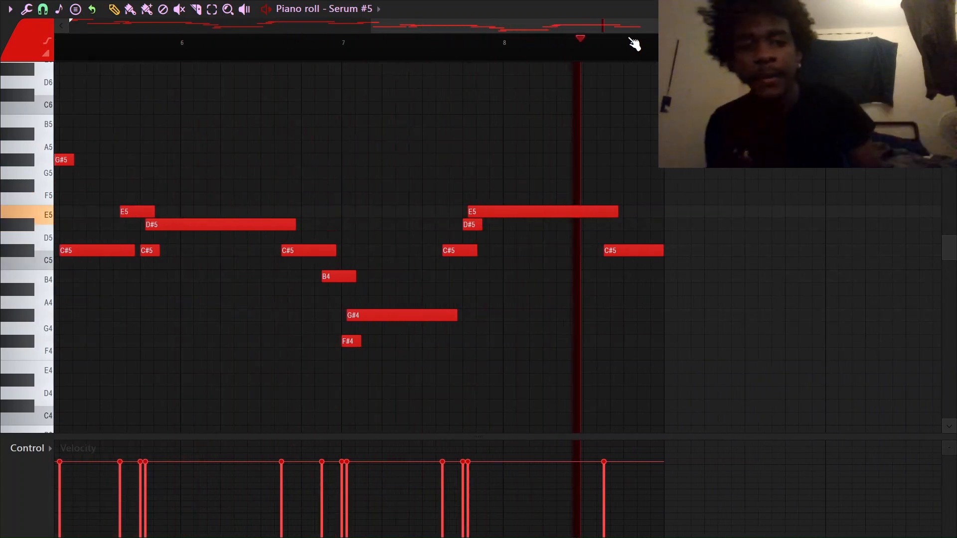
{"action": "scroll", "coordinate": [638, 46], "scroll_direction": "down", "scroll_amount": 3}
{"action": "key", "text": "space"}
{"action": "left_click", "coordinate": [948, 9]}
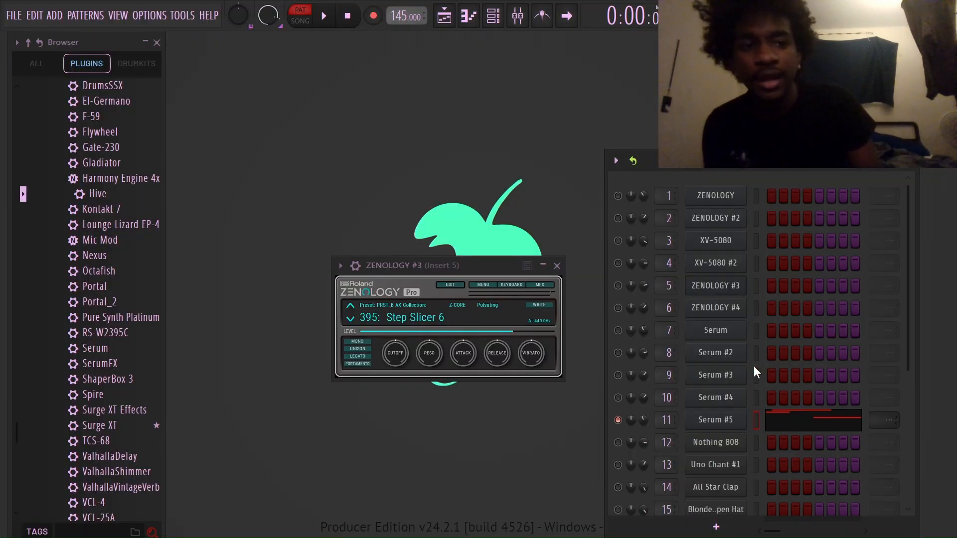
Step: Open the playlist, release the Track 11 solo and enable only the melody layers on Tracks 5 to 11, with Track 12 and below muted
{"action": "scroll", "coordinate": [809, 426], "scroll_direction": "down", "scroll_amount": 2}
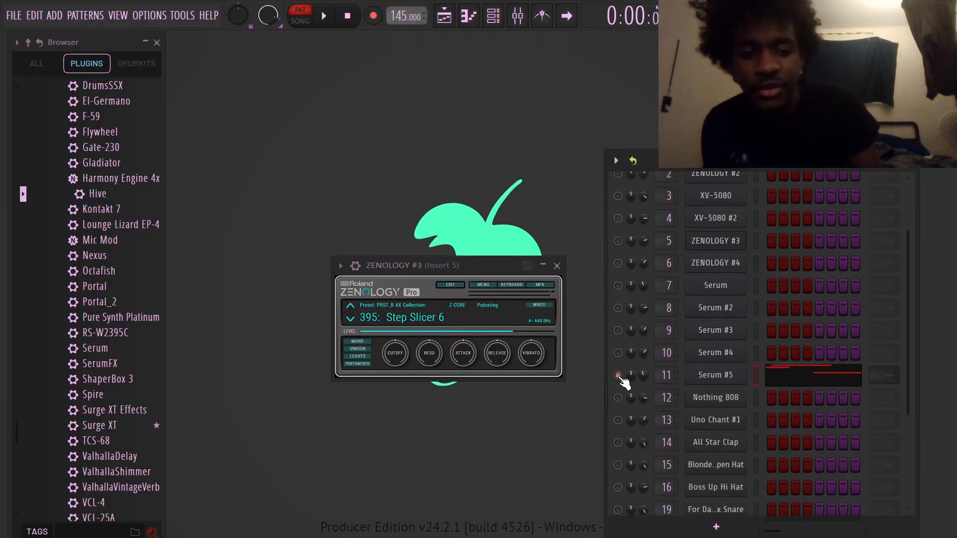
{"action": "left_click", "coordinate": [443, 23]}
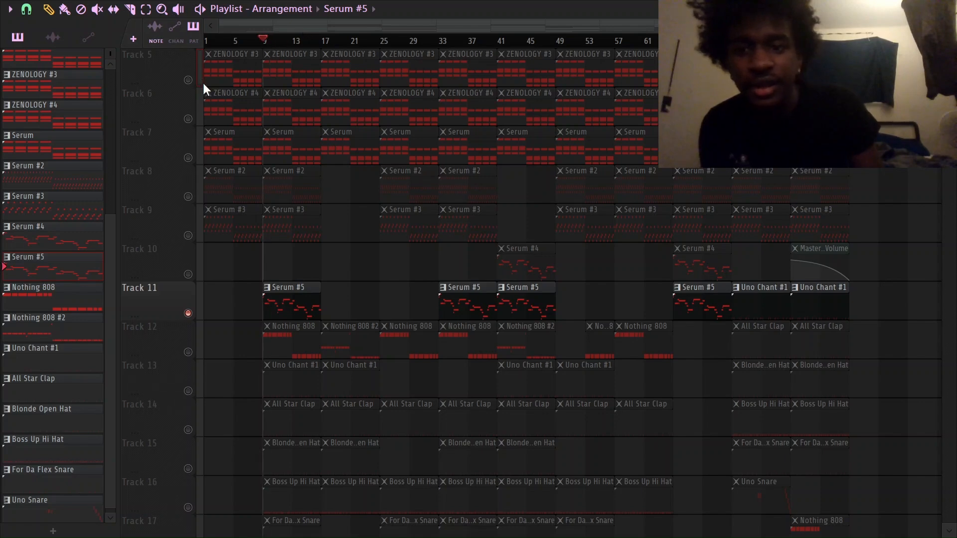
{"action": "right_click", "coordinate": [188, 313]}
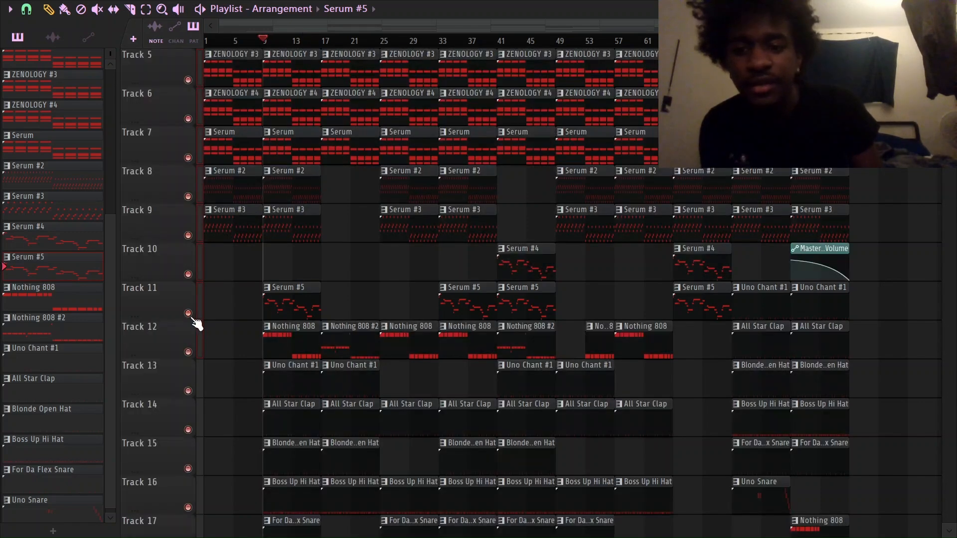
{"action": "right_click", "coordinate": [190, 316]}
{"action": "left_click", "coordinate": [191, 353]}
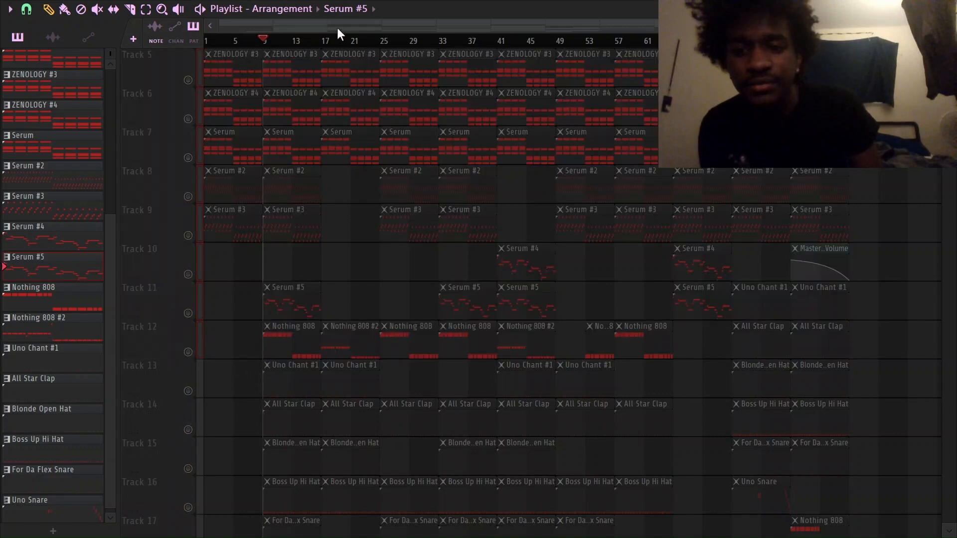
{"action": "left_click", "coordinate": [190, 158]}
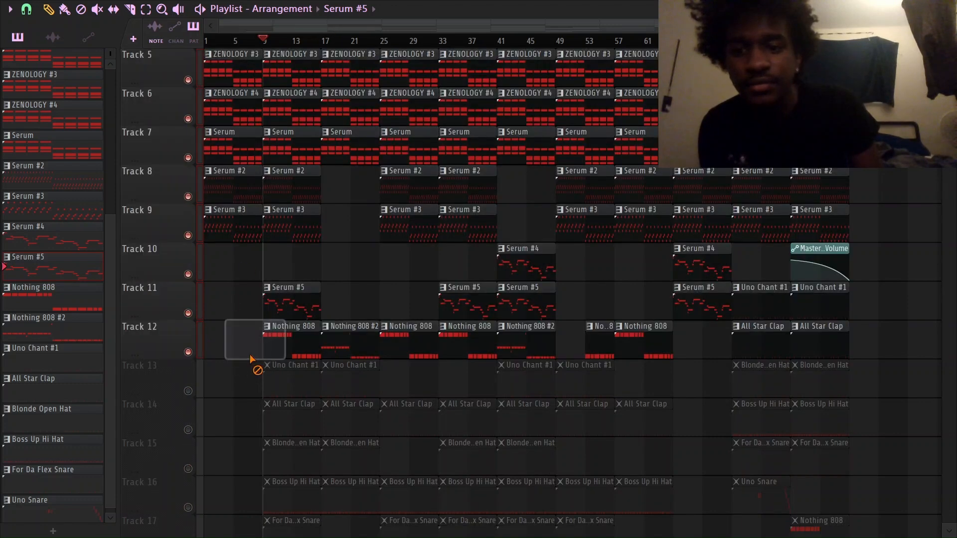
{"action": "left_click", "coordinate": [190, 351]}
Step: Play briefly from bar 9, stop playback and unmute Tracks 1 to 4
{"action": "key", "text": "space"}
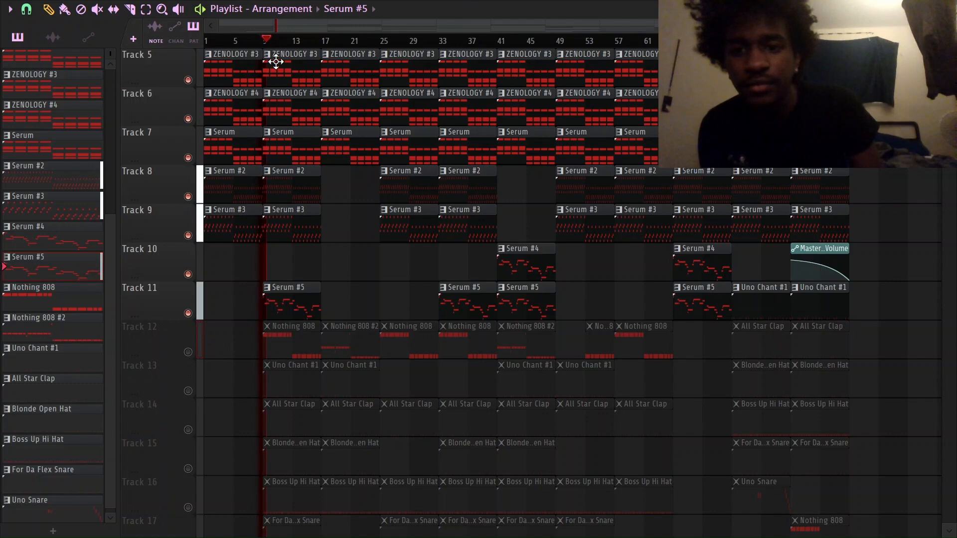
{"action": "scroll", "coordinate": [274, 47], "scroll_direction": "up", "scroll_amount": 6}
{"action": "scroll", "coordinate": [331, 318], "scroll_direction": "up", "scroll_amount": 4}
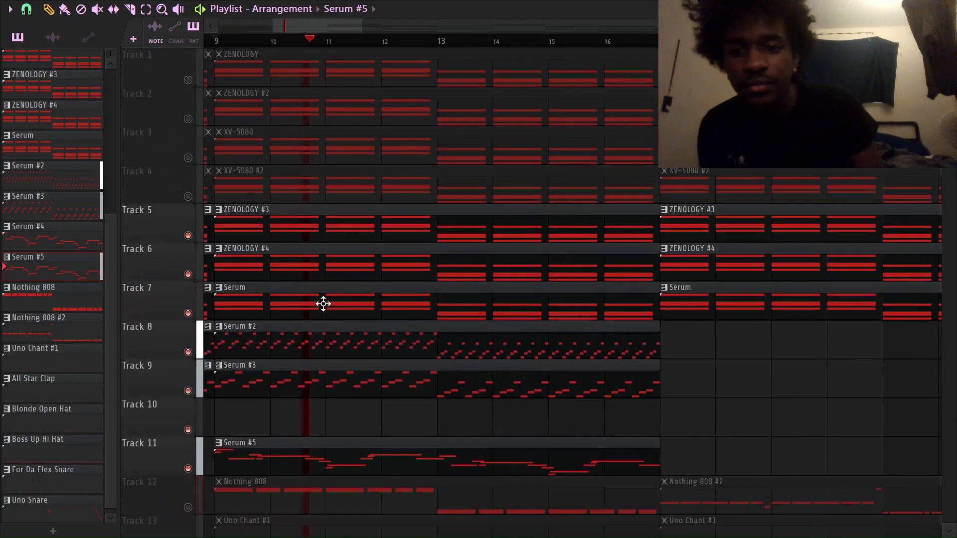
{"action": "key", "text": "space"}
{"action": "left_click", "coordinate": [188, 196]}
{"action": "left_click", "coordinate": [188, 157]}
{"action": "left_click", "coordinate": [187, 119]}
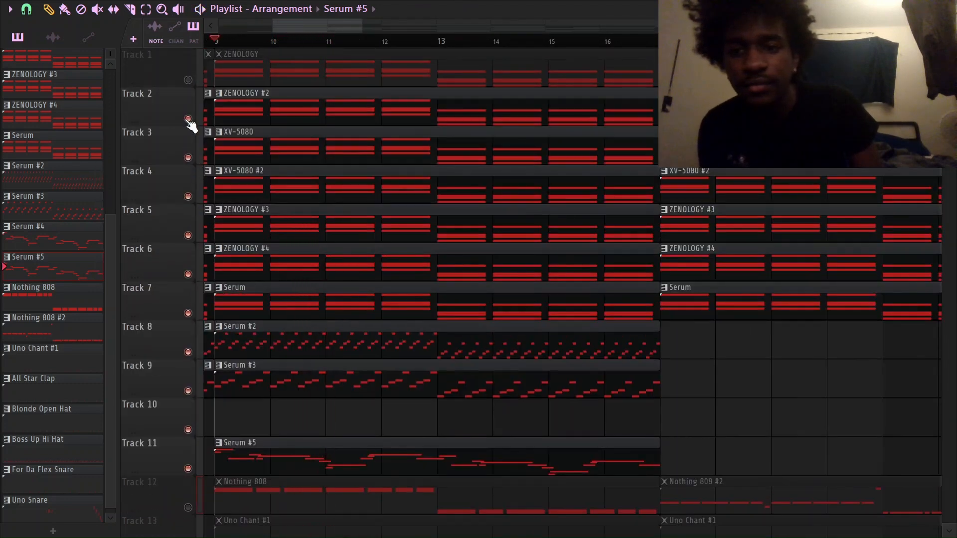
{"action": "left_click", "coordinate": [188, 79]}
Step: Play all the melody layers on Tracks 1 to 11 from bar 9 through bar 16
{"action": "key", "text": "space"}
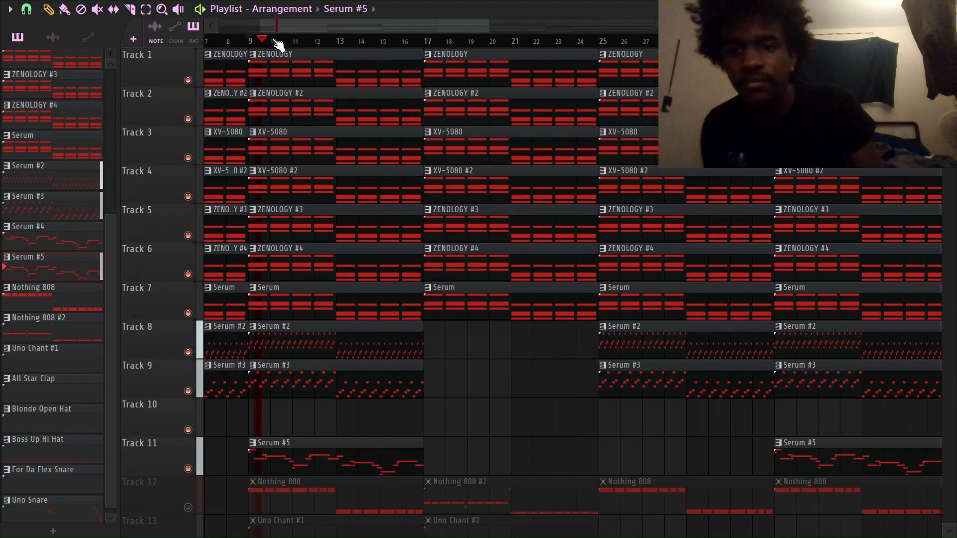
{"action": "scroll", "coordinate": [274, 43], "scroll_direction": "down", "scroll_amount": 4}
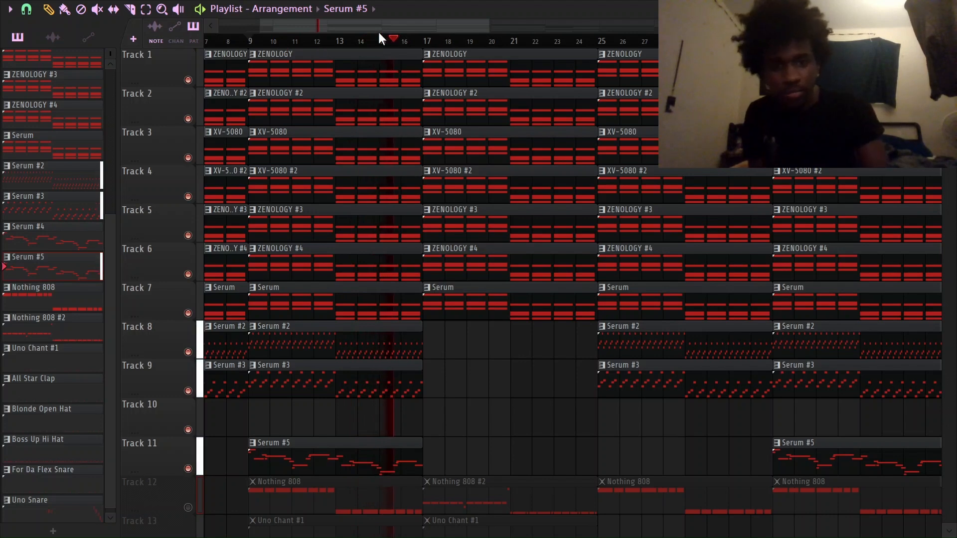
{"action": "scroll", "coordinate": [406, 49], "scroll_direction": "down", "scroll_amount": 1}
{"action": "scroll", "coordinate": [406, 49], "scroll_direction": "down", "scroll_amount": 2}
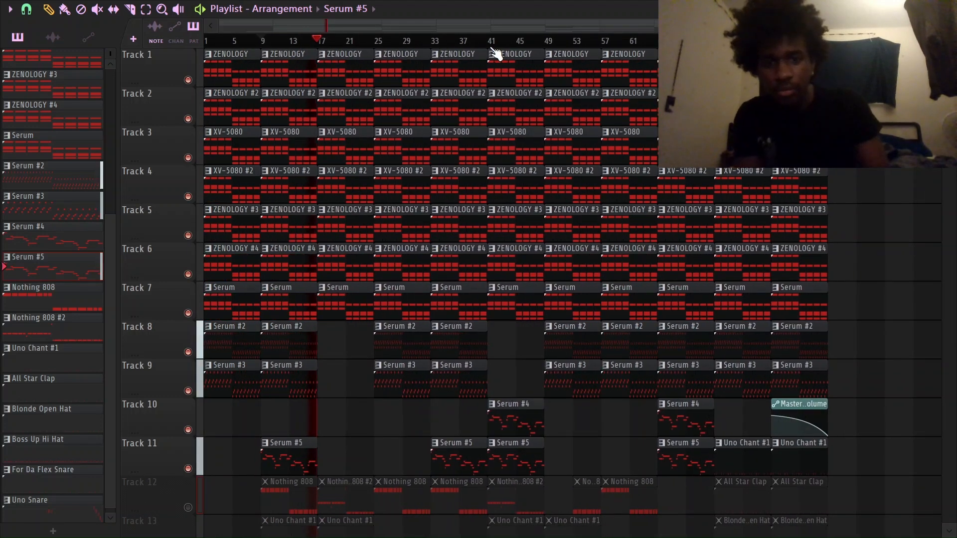
Step: Move the playhead to bar 41, play the Serum #4 and Serum #5 section through bar 48 and stop playback
{"action": "scroll", "coordinate": [494, 50], "scroll_direction": "up", "scroll_amount": 4}
{"action": "scroll", "coordinate": [494, 49], "scroll_direction": "down", "scroll_amount": 1}
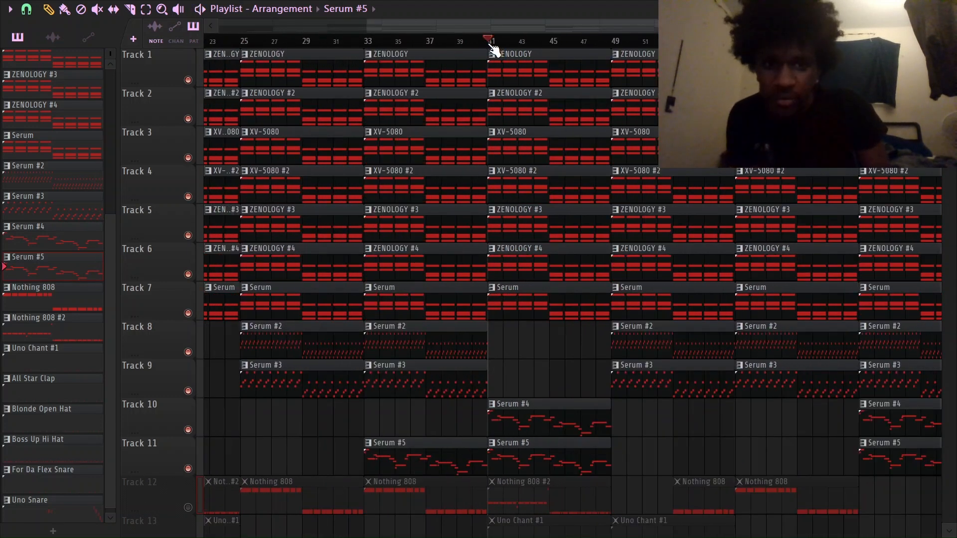
{"action": "scroll", "coordinate": [577, 50], "scroll_direction": "up", "scroll_amount": 1}
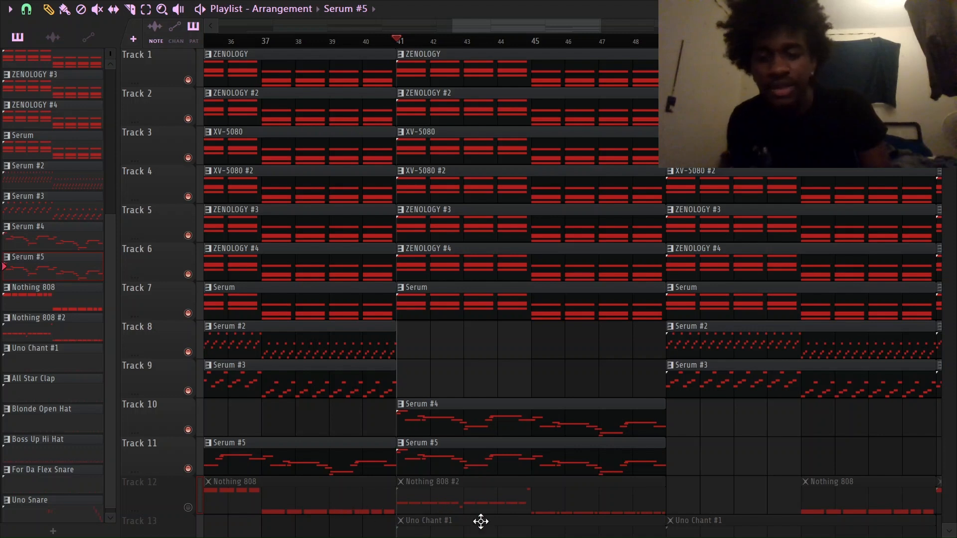
{"action": "key", "text": "space"}
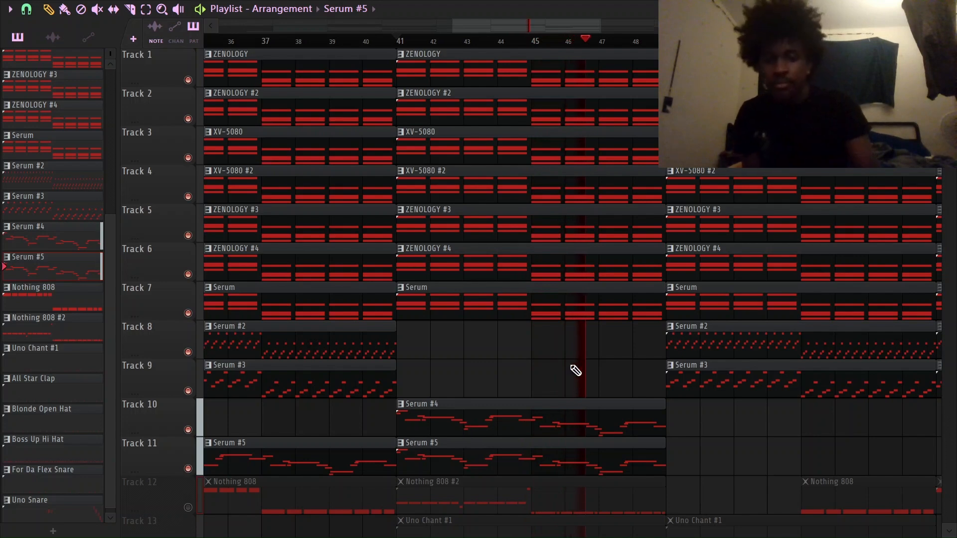
{"action": "scroll", "coordinate": [653, 97], "scroll_direction": "up", "scroll_amount": 6}
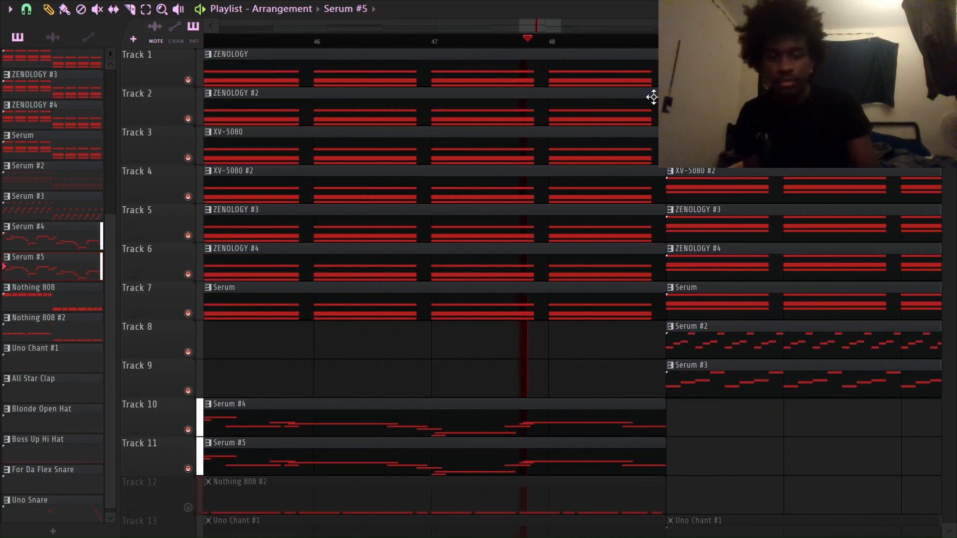
{"action": "scroll", "coordinate": [640, 52], "scroll_direction": "down", "scroll_amount": 10}
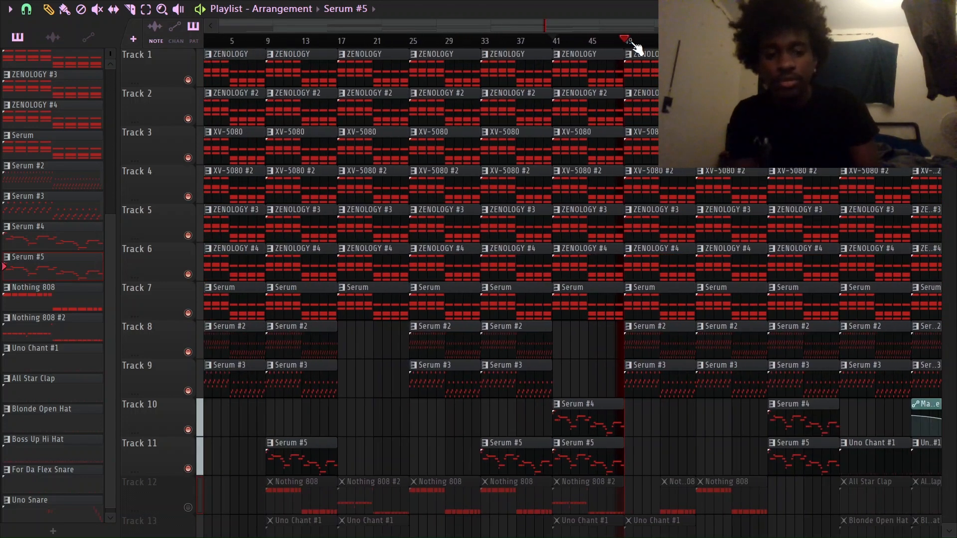
{"action": "scroll", "coordinate": [633, 44], "scroll_direction": "down", "scroll_amount": 2}
{"action": "key", "text": "space"}
Step: Return the playhead to bar 9, solo the Nothing 808 track and unmute the drum layers on Tracks 13 to 18
{"action": "left_click_drag", "start_coordinate": [633, 43], "coordinate": [258, 43]}
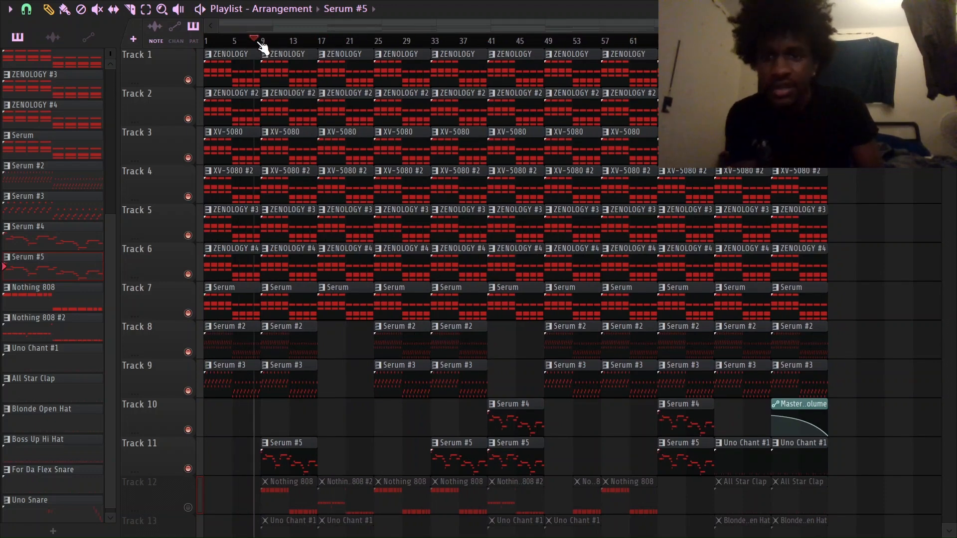
{"action": "scroll", "coordinate": [253, 117], "scroll_direction": "down", "scroll_amount": 5}
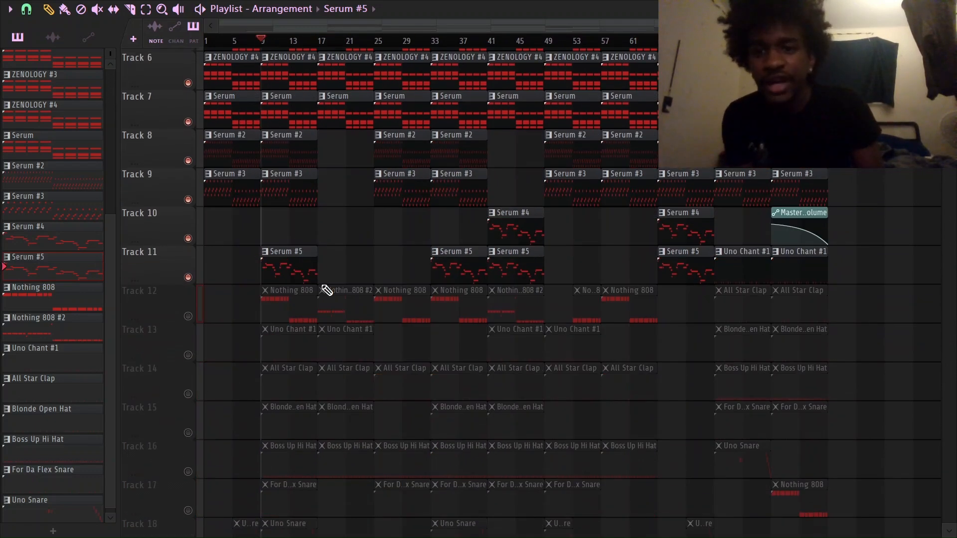
{"action": "scroll", "coordinate": [260, 49], "scroll_direction": "up", "scroll_amount": 4}
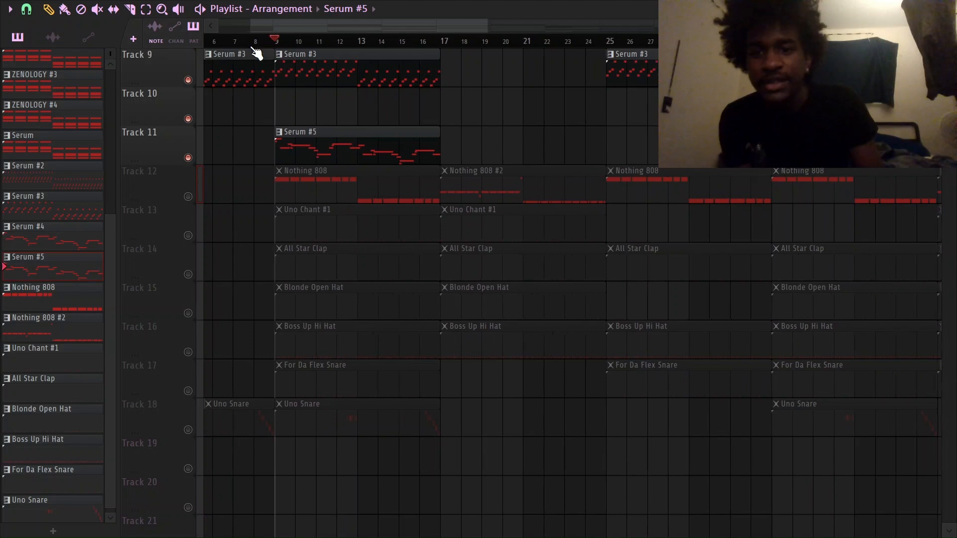
{"action": "left_click", "coordinate": [188, 196]}
{"action": "right_click", "coordinate": [188, 198]}
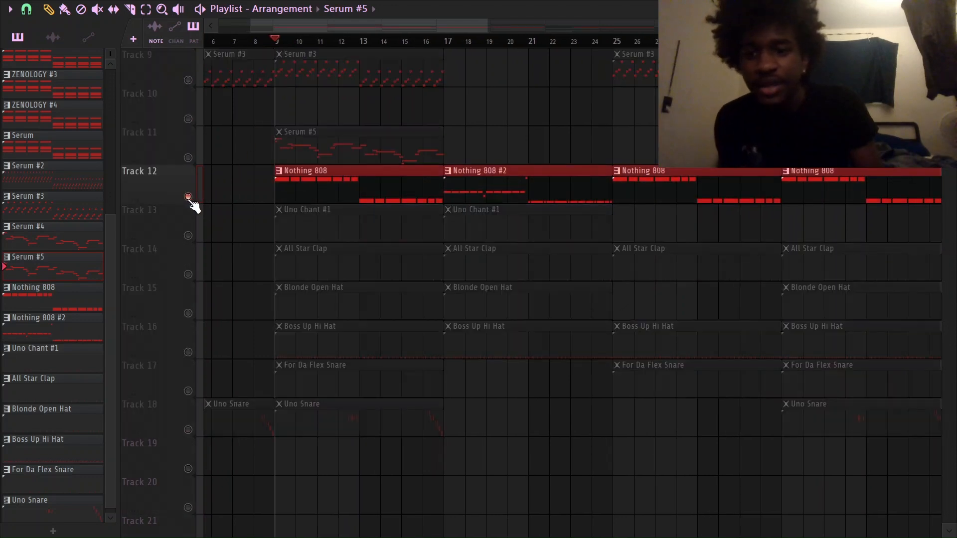
{"action": "left_click", "coordinate": [188, 235]}
{"action": "left_click", "coordinate": [188, 274]}
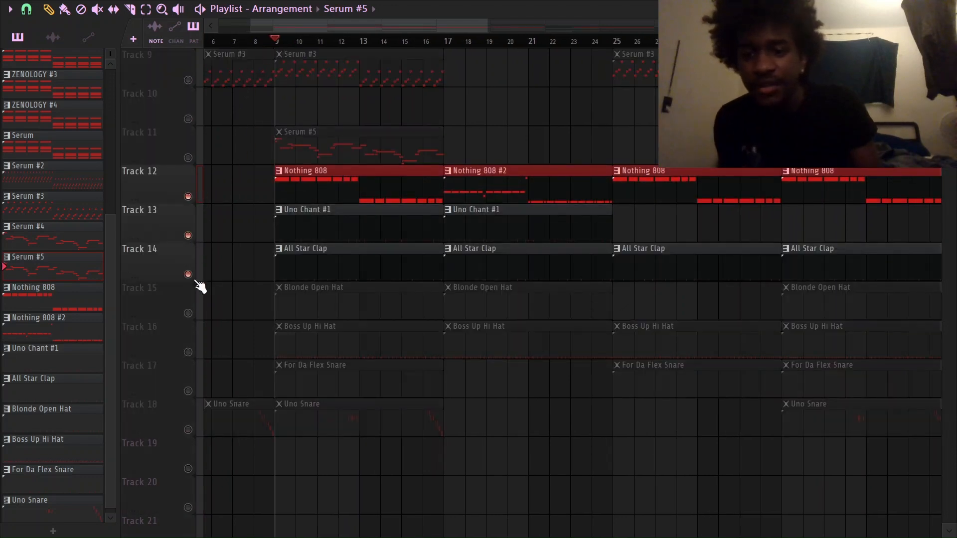
{"action": "left_click", "coordinate": [188, 313]}
{"action": "left_click", "coordinate": [188, 352]}
{"action": "left_click", "coordinate": [188, 391]}
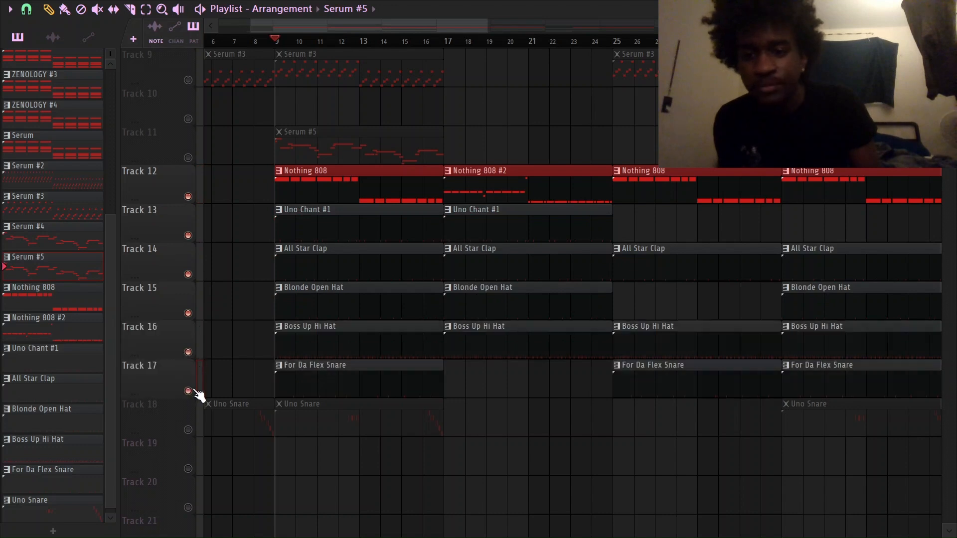
{"action": "left_click", "coordinate": [188, 429]}
Step: Play the 808 and drum layers from bar 9 through bar 16, stop playback and solo Track 12 with the Nothing 808 clips
{"action": "scroll", "coordinate": [313, 43], "scroll_direction": "up", "scroll_amount": 5}
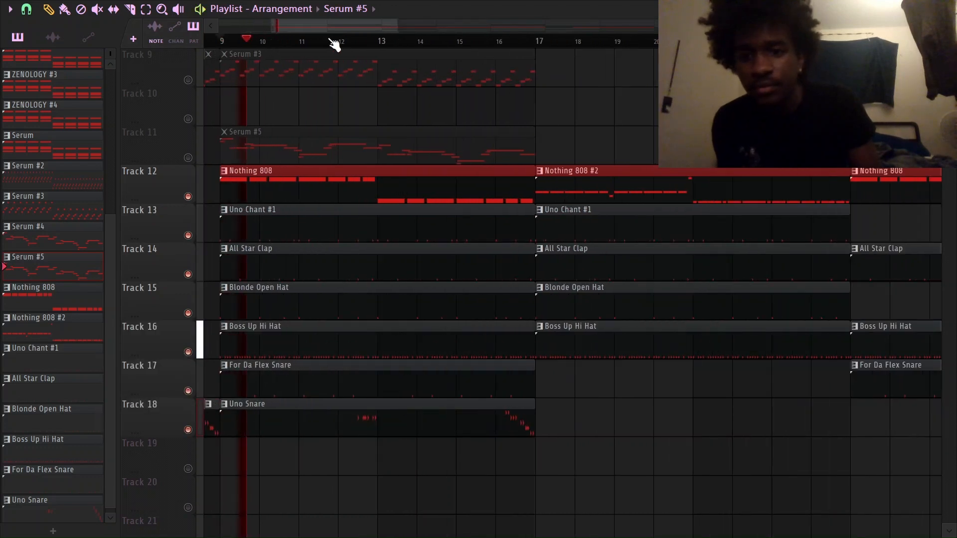
{"action": "left_click_drag", "start_coordinate": [318, 22], "coordinate": [304, 23]}
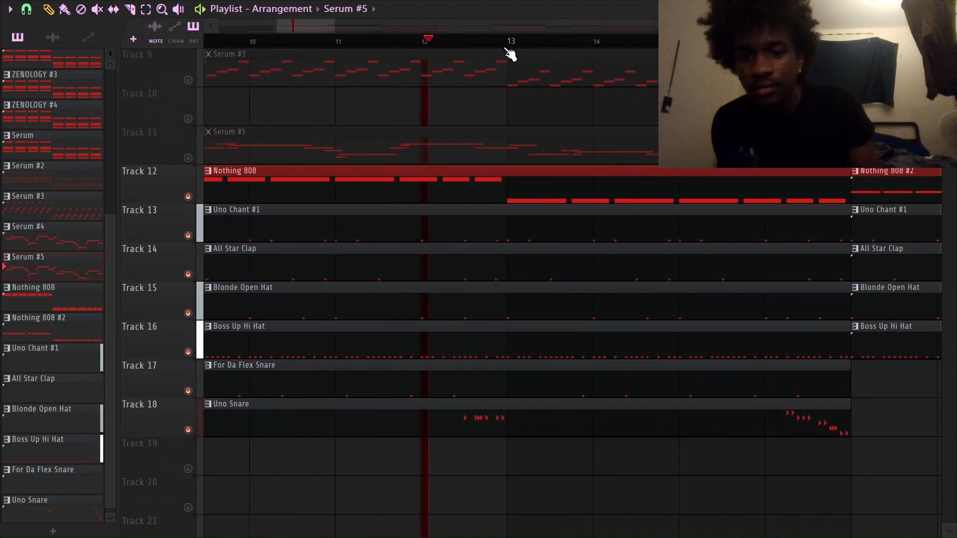
{"action": "scroll", "coordinate": [508, 54], "scroll_direction": "down", "scroll_amount": 5}
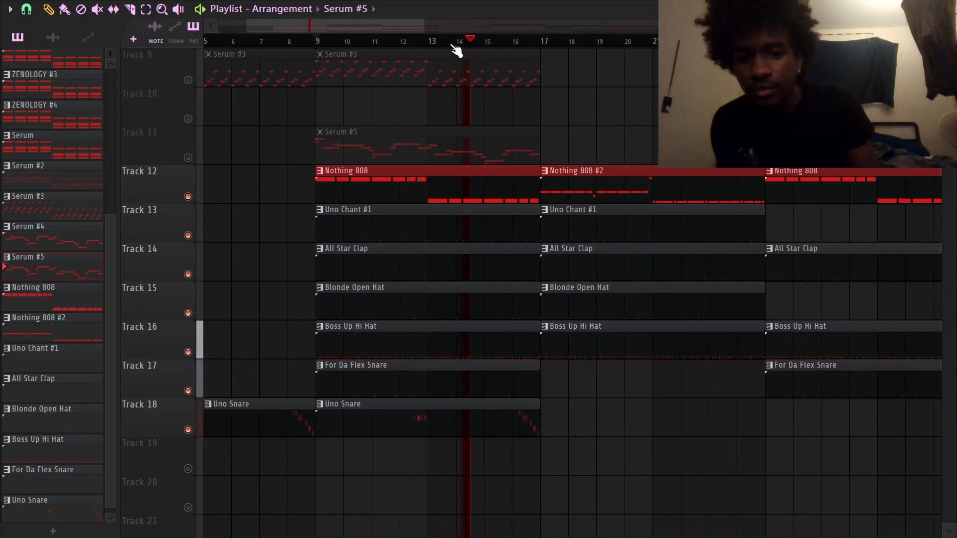
{"action": "scroll", "coordinate": [461, 43], "scroll_direction": "up", "scroll_amount": 2}
{"action": "left_click_drag", "start_coordinate": [561, 57], "coordinate": [562, 184]}
{"action": "key", "text": "Delete"}
{"action": "key", "text": "ctrl+z"}
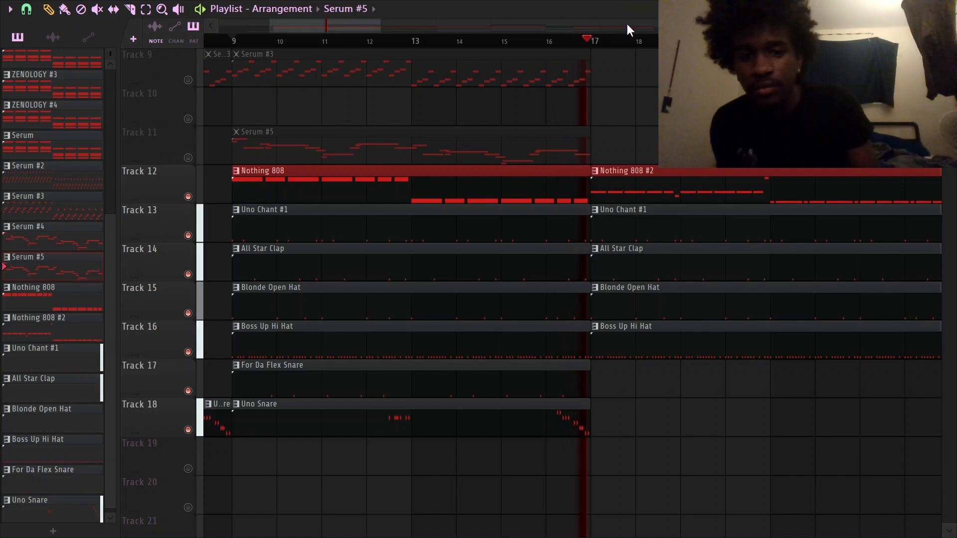
{"action": "key", "text": "space"}
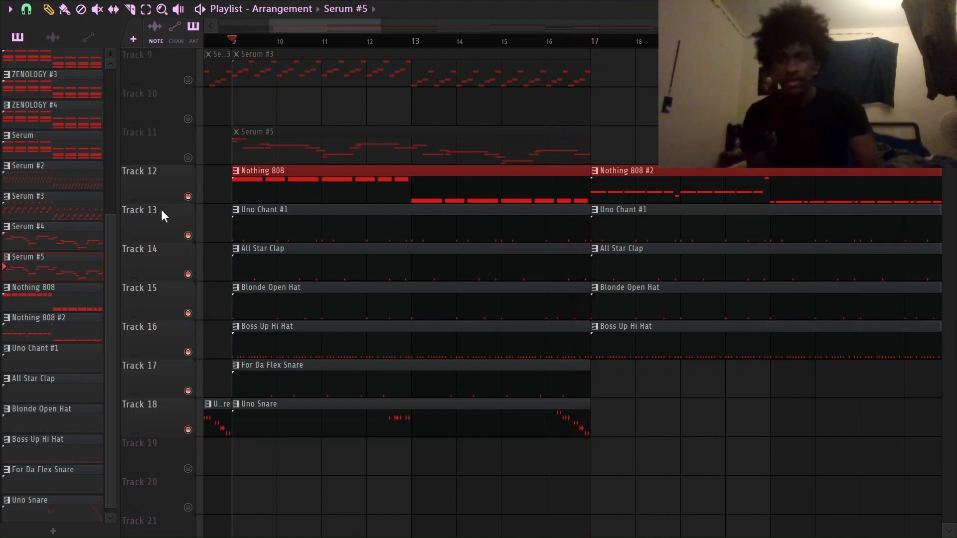
{"action": "right_click", "coordinate": [187, 197]}
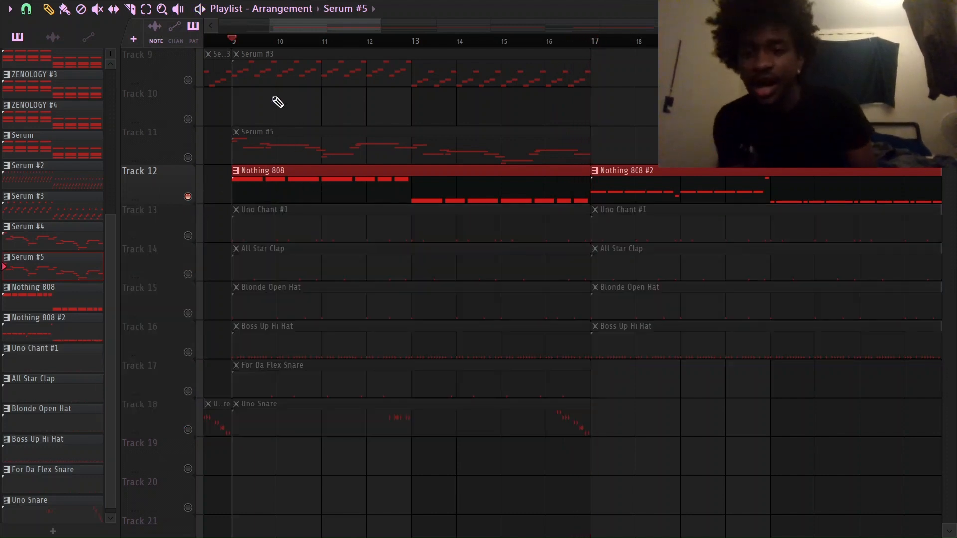
Step: Open the Nothing 808 pattern in the piano roll, set its snap to 1/4 beat and return to the playlist
{"action": "double_click", "coordinate": [297, 187]}
{"action": "left_click_drag", "start_coordinate": [183, 27], "coordinate": [107, 43]}
{"action": "left_click", "coordinate": [150, 186]}
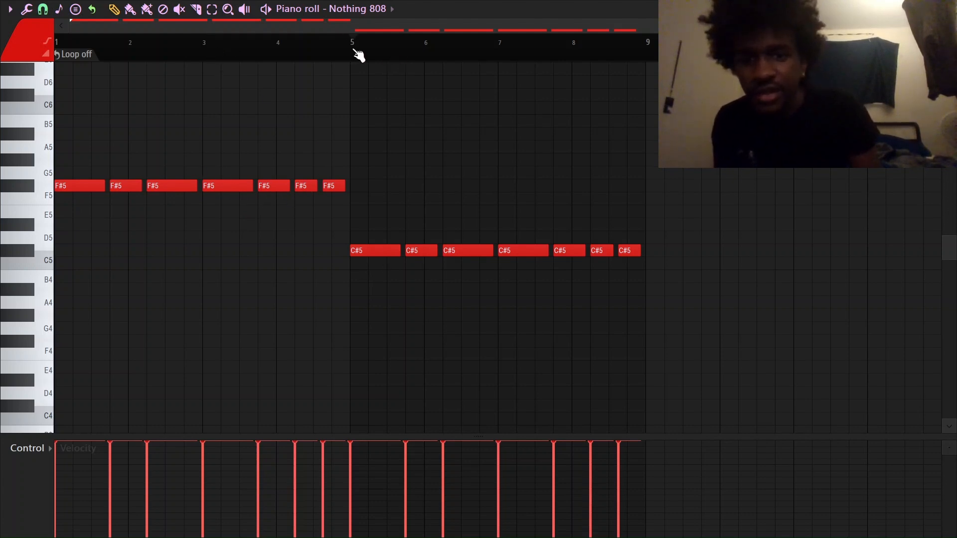
{"action": "left_click", "coordinate": [42, 9]}
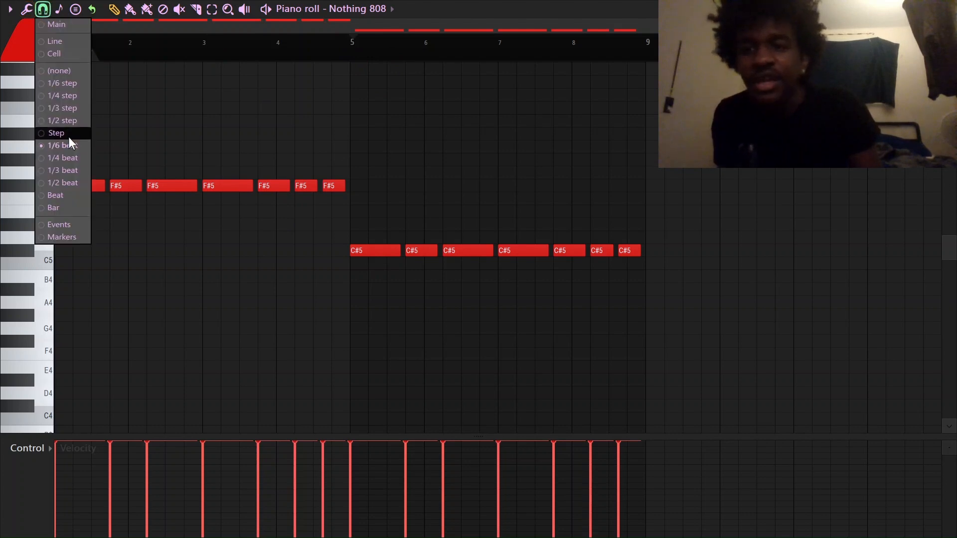
{"action": "left_click", "coordinate": [71, 158]}
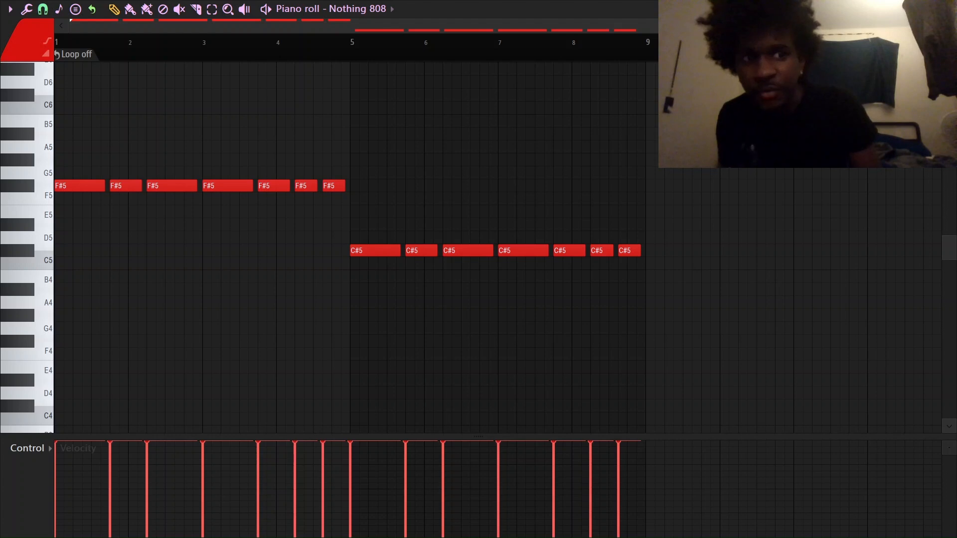
{"action": "key", "text": "F5"}
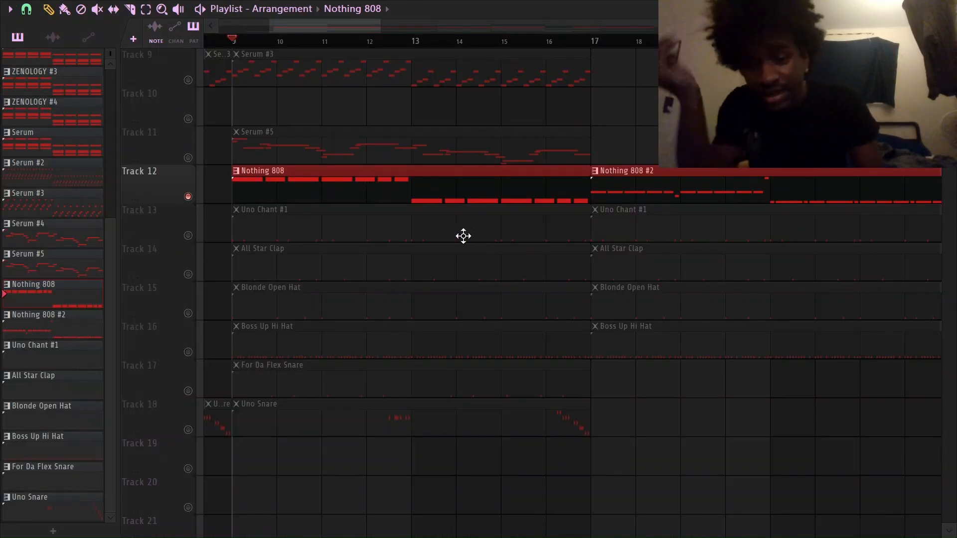
Step: Unmute Track 13 with the Uno Chant #1 clips and play it with the 808 from bar 9, stopping after bar 13
{"action": "left_click", "coordinate": [188, 236]}
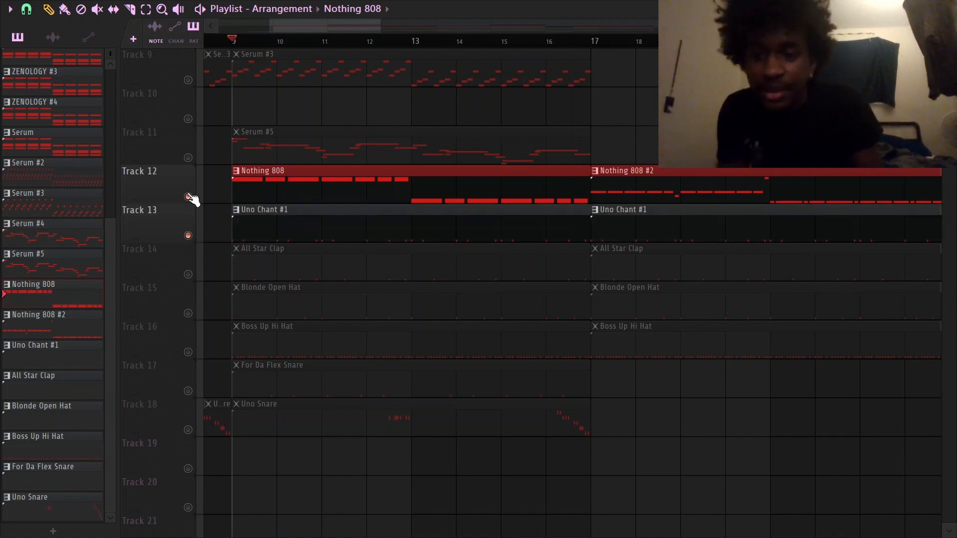
{"action": "scroll", "coordinate": [249, 50], "scroll_direction": "up", "scroll_amount": 3}
{"action": "key", "text": "space"}
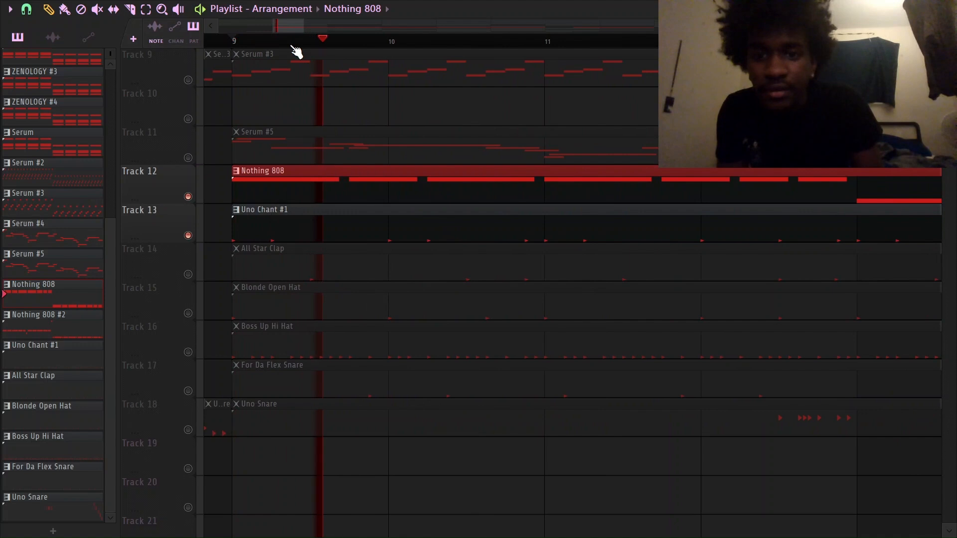
{"action": "scroll", "coordinate": [297, 48], "scroll_direction": "down", "scroll_amount": 1}
{"action": "scroll", "coordinate": [297, 50], "scroll_direction": "down", "scroll_amount": 1}
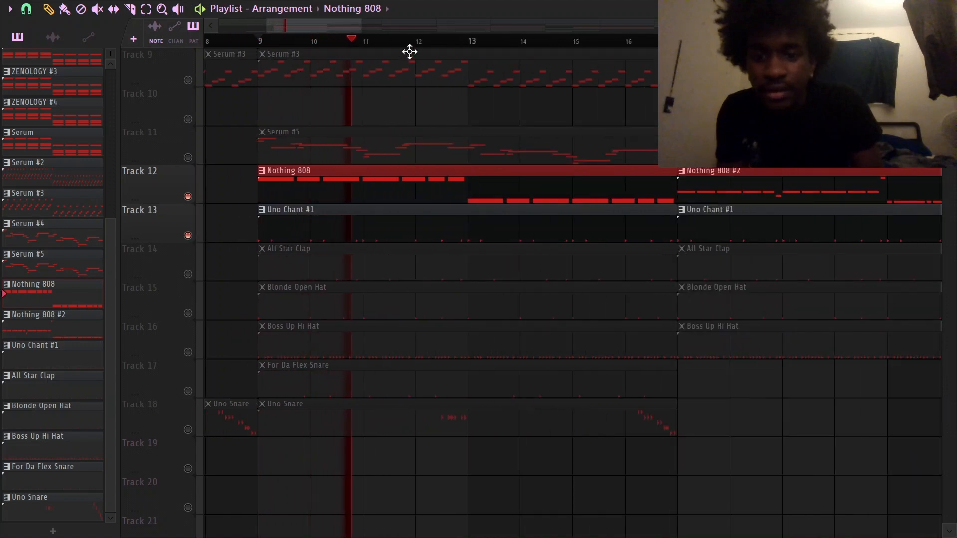
{"action": "scroll", "coordinate": [502, 47], "scroll_direction": "up", "scroll_amount": 3}
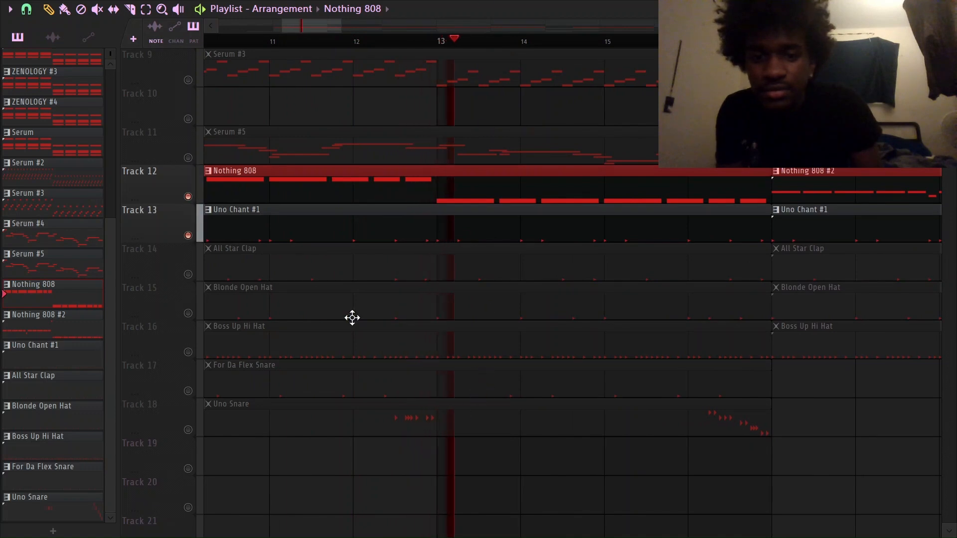
{"action": "scroll", "coordinate": [364, 50], "scroll_direction": "down", "scroll_amount": 3}
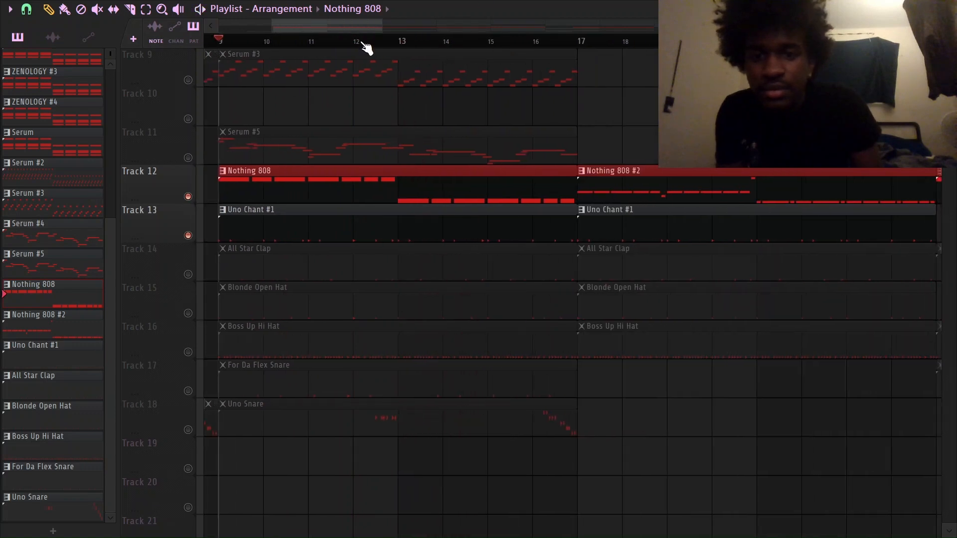
Step: Unmute Track 14 with the All Star Clap clips and Track 15 with the Blonde Open Hat clips
{"action": "left_click", "coordinate": [187, 274]}
{"action": "scroll", "coordinate": [289, 35], "scroll_direction": "up", "scroll_amount": 3}
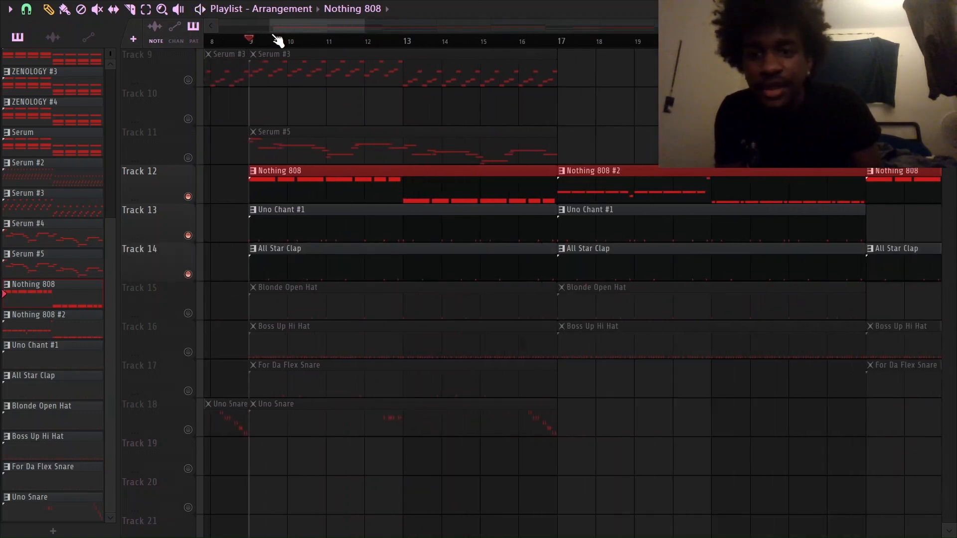
{"action": "left_click", "coordinate": [188, 313]}
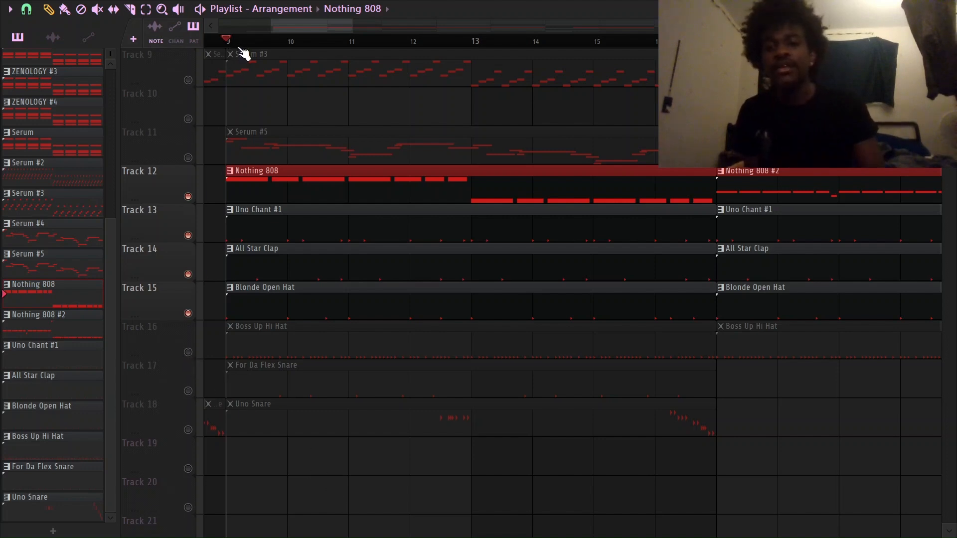
{"action": "scroll", "coordinate": [239, 47], "scroll_direction": "up", "scroll_amount": 5}
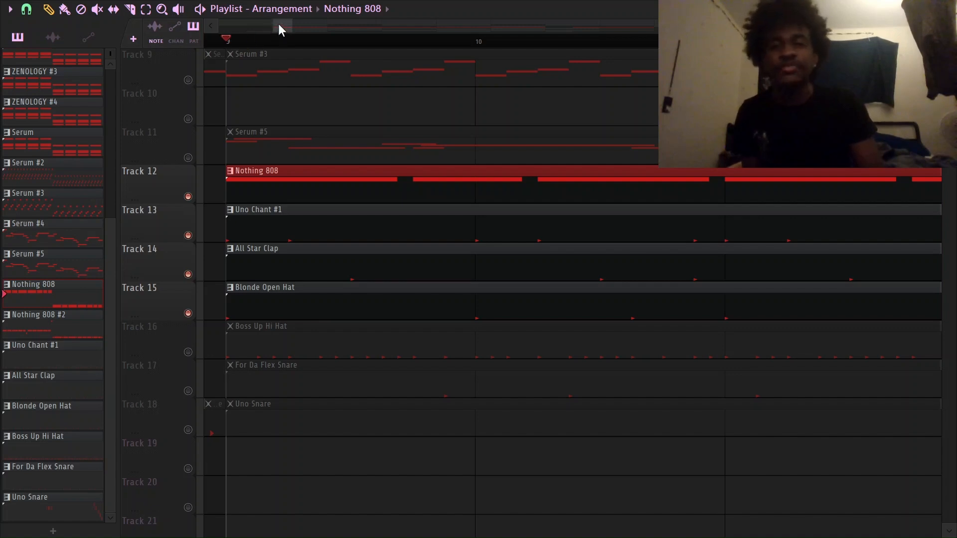
{"action": "mouse_move", "coordinate": [274, 27]}
{"action": "left_mouse_down"}
{"action": "mouse_move", "coordinate": [264, 27]}
{"action": "mouse_move", "coordinate": [275, 28]}
{"action": "left_mouse_up"}
{"action": "scroll", "coordinate": [301, 44], "scroll_direction": "down", "scroll_amount": 4}
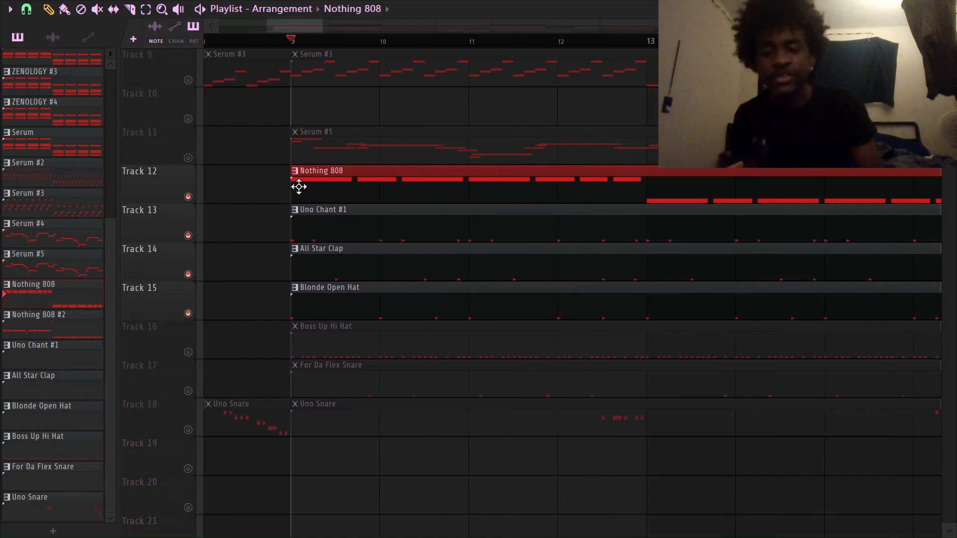
Step: Unmute Track 16 with the Boss Up Hi Hat clips, play Tracks 12 to 16 from bar 9 and stop during bar 12
{"action": "left_click", "coordinate": [188, 352]}
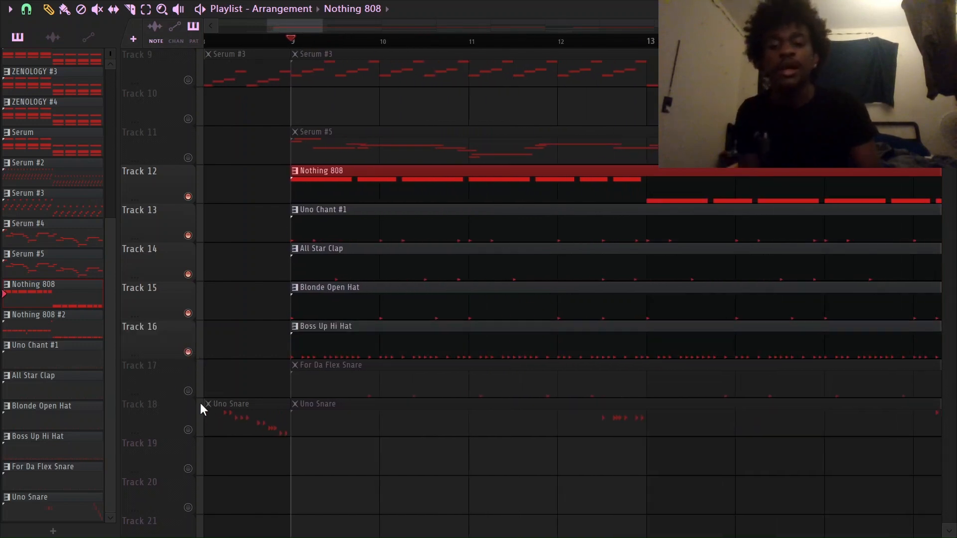
{"action": "key", "text": "space"}
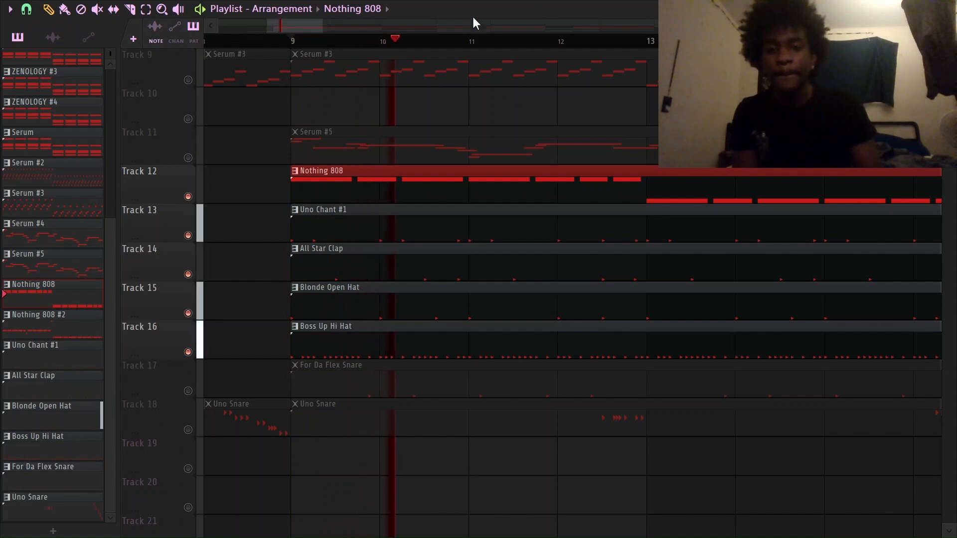
{"action": "scroll", "coordinate": [473, 22], "scroll_direction": "up", "scroll_amount": 3}
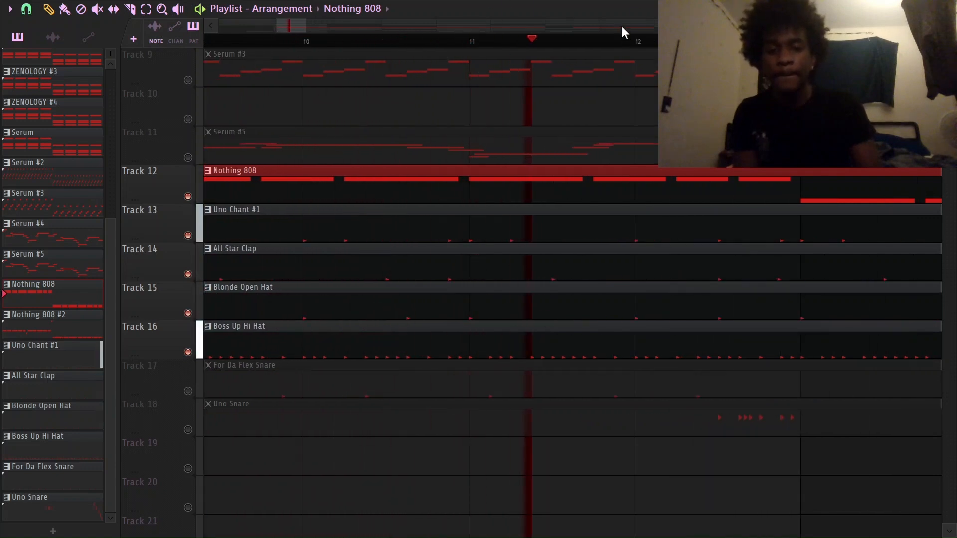
{"action": "scroll", "coordinate": [618, 31], "scroll_direction": "down", "scroll_amount": 4}
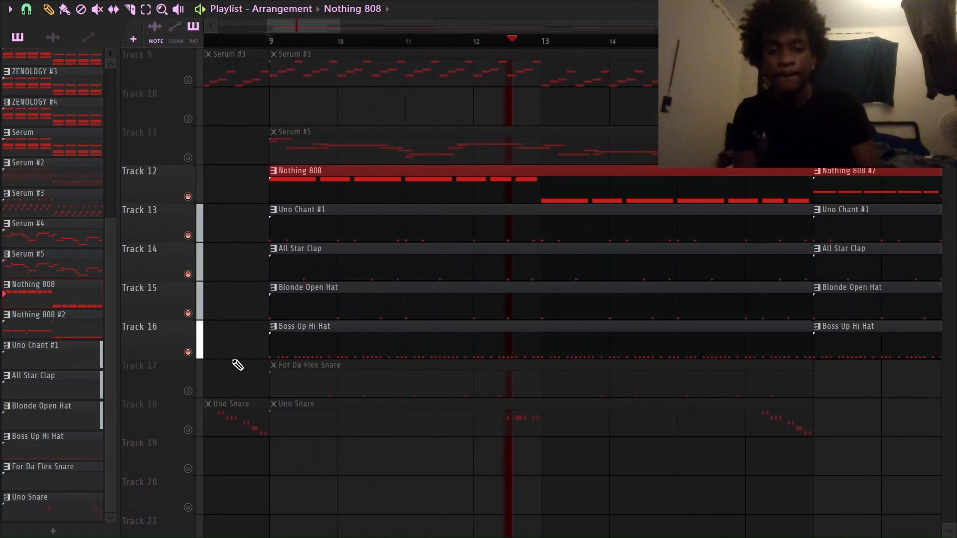
{"action": "key", "text": "space"}
Step: Unmute the For Da Flex Snare track, play from bar 9, unmute the Uno Snare track during playback and stop
{"action": "left_click", "coordinate": [188, 391]}
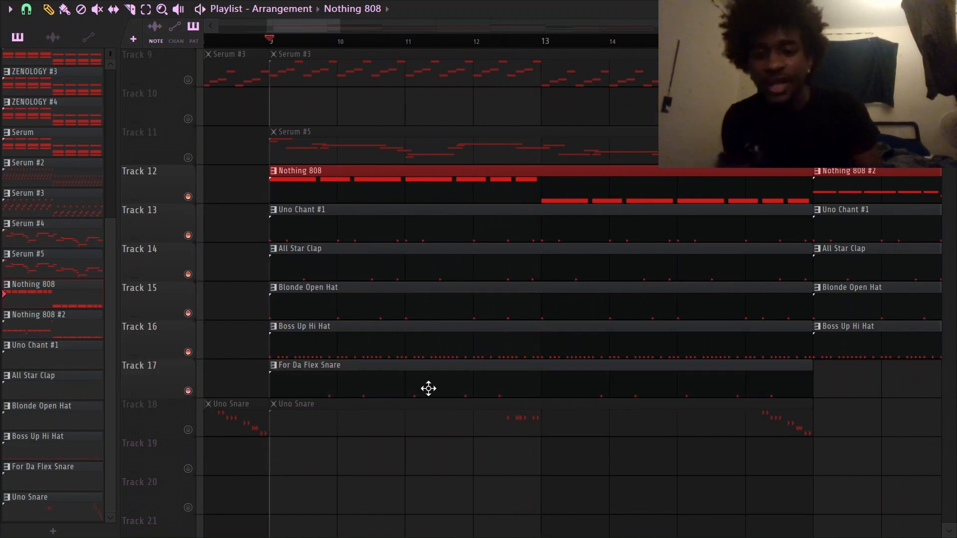
{"action": "key", "text": "space"}
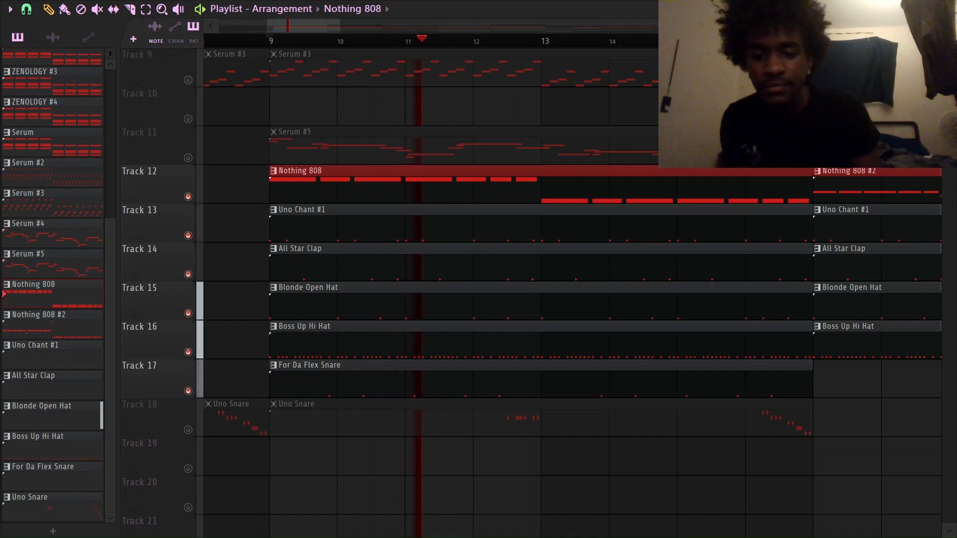
{"action": "left_click", "coordinate": [188, 430]}
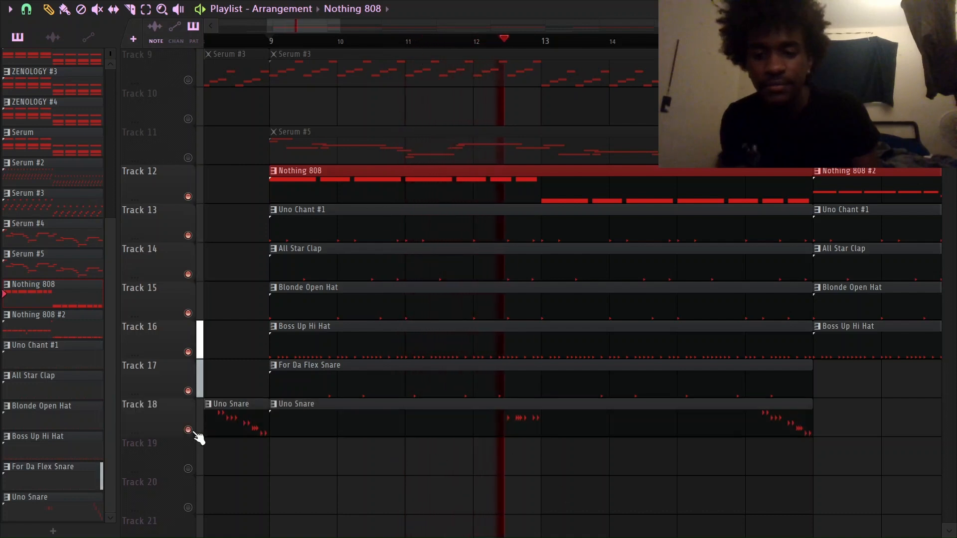
{"action": "key", "text": "space"}
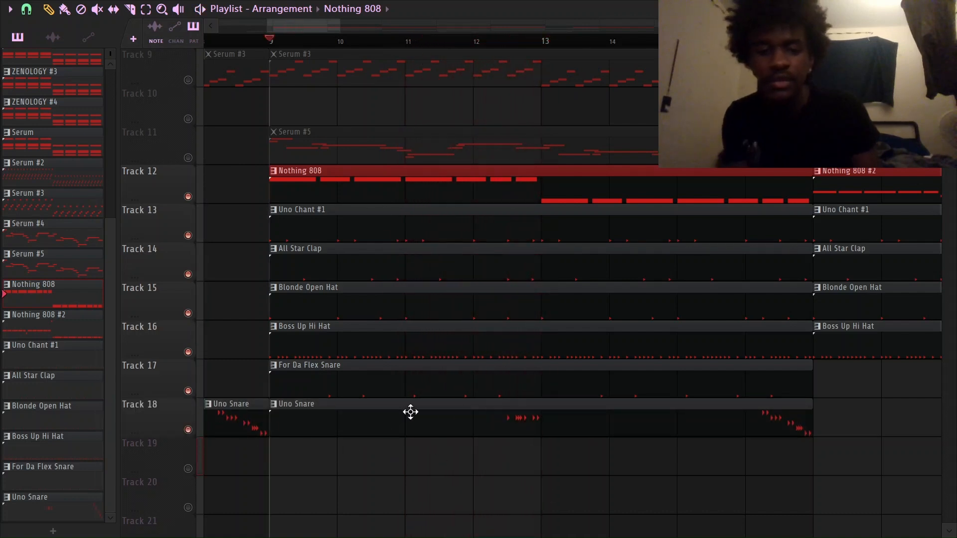
Step: Move the playhead to bar 41, where the Nothing 808 #2 clip starts alongside the drum clips
{"action": "left_click_drag", "start_coordinate": [515, 28], "coordinate": [505, 48]}
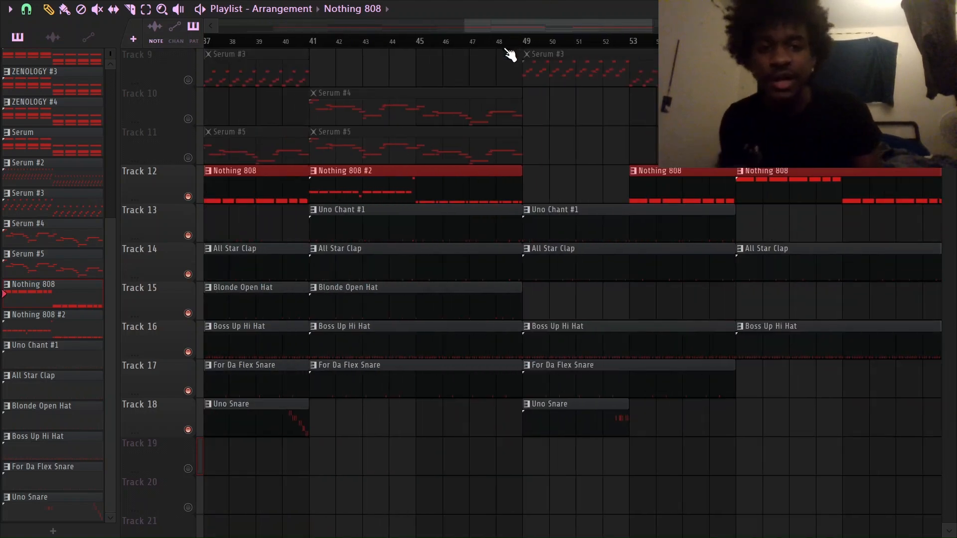
{"action": "scroll", "coordinate": [504, 50], "scroll_direction": "down", "scroll_amount": 10}
{"action": "scroll", "coordinate": [378, 128], "scroll_direction": "up", "scroll_amount": 6}
{"action": "left_click", "coordinate": [287, 45]}
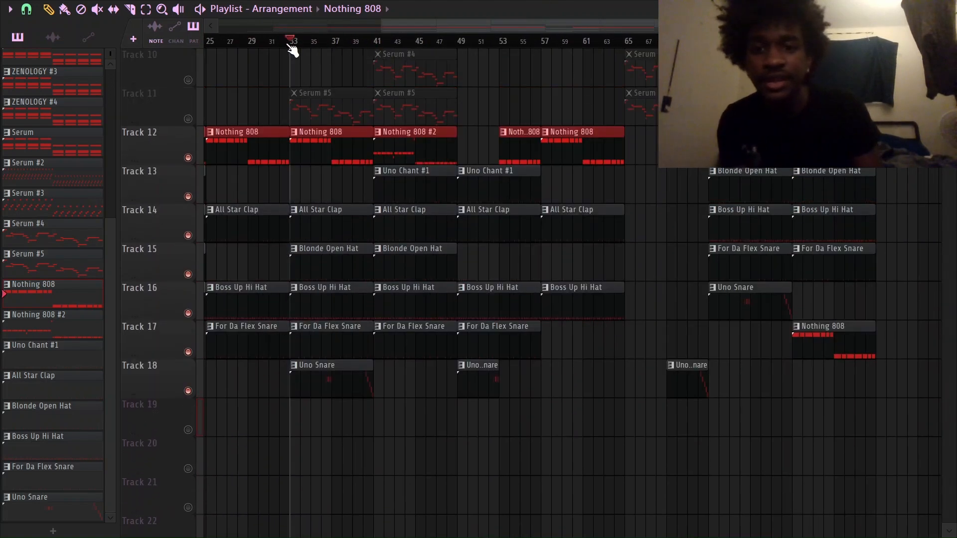
{"action": "scroll", "coordinate": [292, 50], "scroll_direction": "up", "scroll_amount": 4}
{"action": "left_click", "coordinate": [471, 43]}
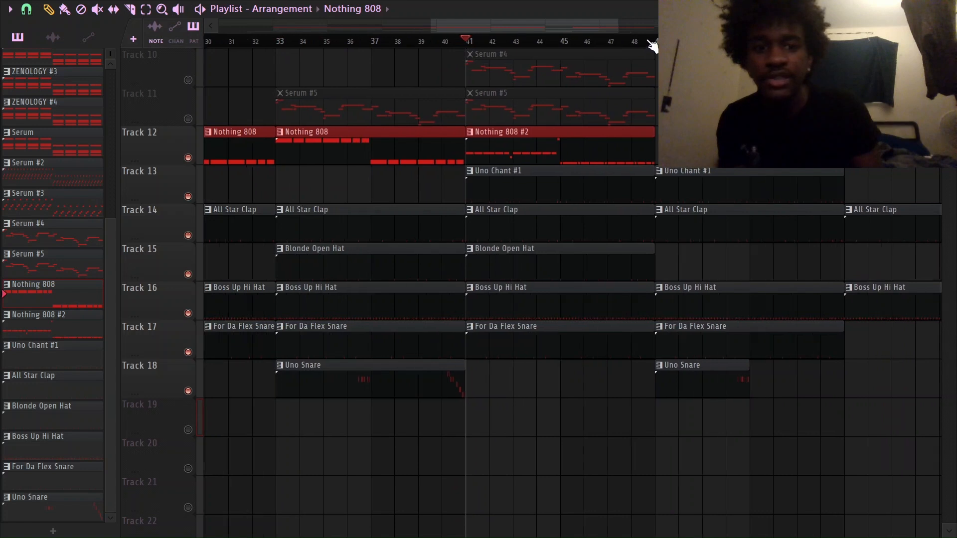
{"action": "scroll", "coordinate": [651, 46], "scroll_direction": "up", "scroll_amount": 3}
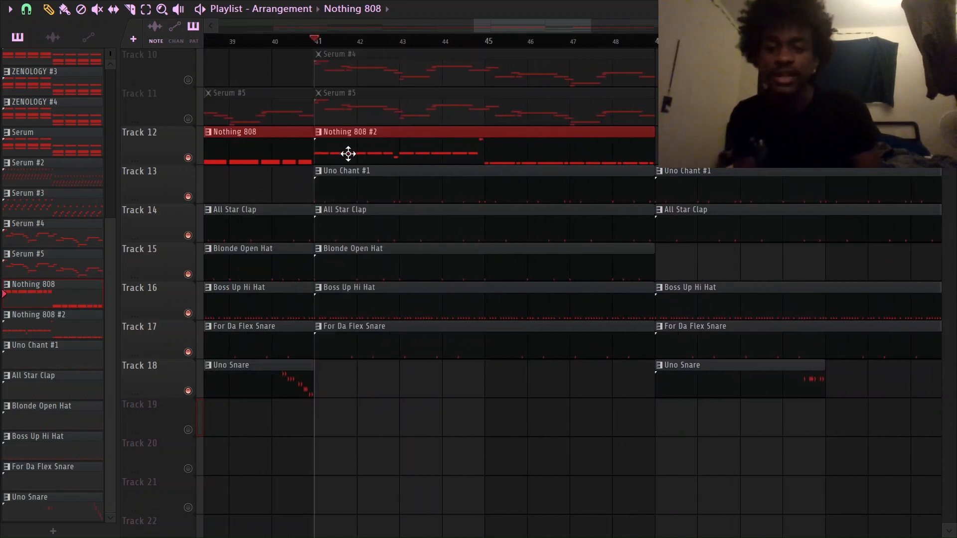
Step: Play the Nothing 808 #2 and drum layers from bar 41 through bar 48 and stop playback
{"action": "key", "text": "space"}
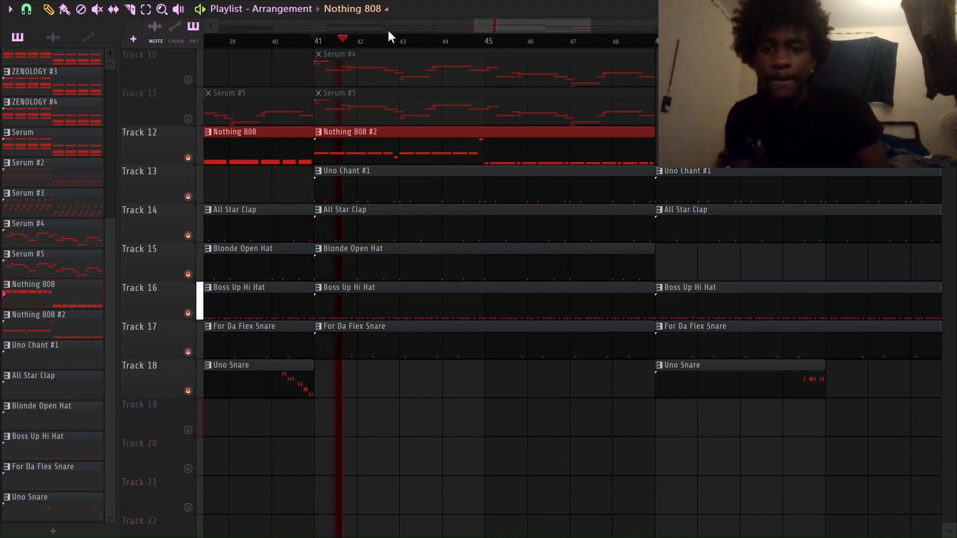
{"action": "scroll", "coordinate": [406, 45], "scroll_direction": "up", "scroll_amount": 1}
{"action": "scroll", "coordinate": [410, 51], "scroll_direction": "up", "scroll_amount": 1}
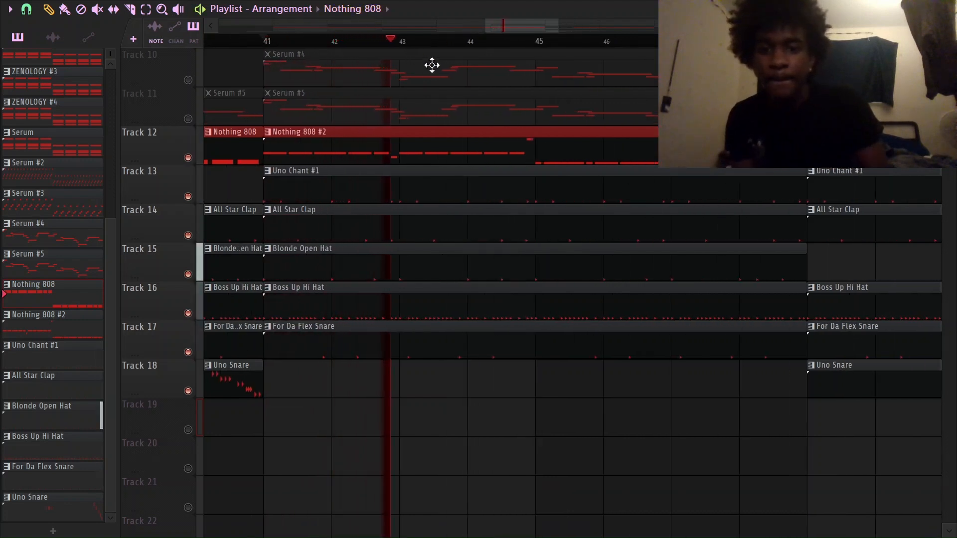
{"action": "scroll", "coordinate": [583, 42], "scroll_direction": "up", "scroll_amount": 4}
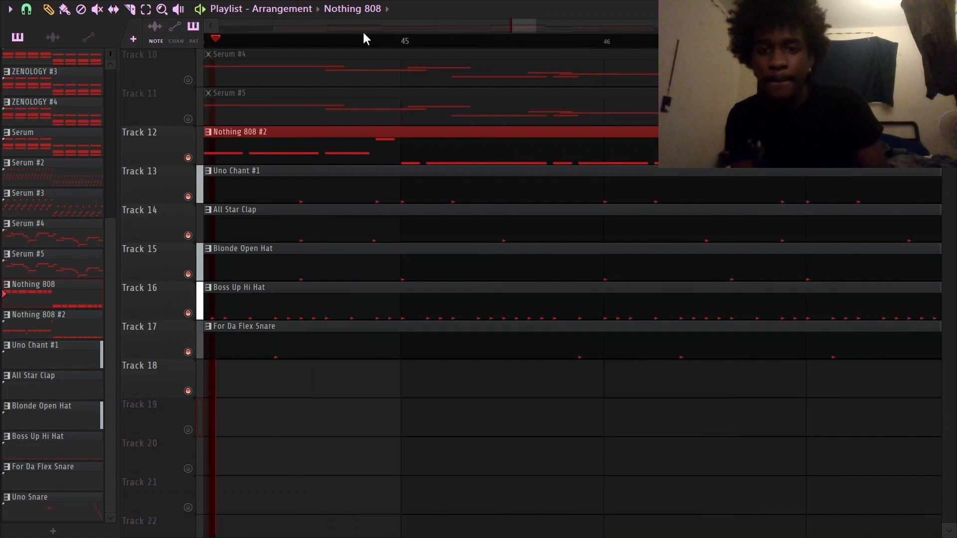
{"action": "scroll", "coordinate": [471, 43], "scroll_direction": "down", "scroll_amount": 4}
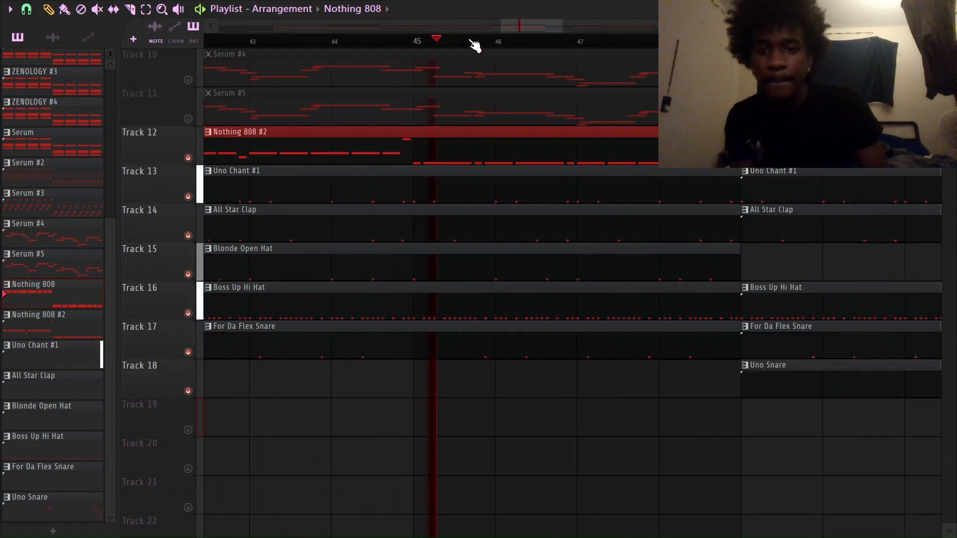
{"action": "scroll", "coordinate": [499, 49], "scroll_direction": "down", "scroll_amount": 3}
{"action": "scroll", "coordinate": [543, 45], "scroll_direction": "up", "scroll_amount": 4}
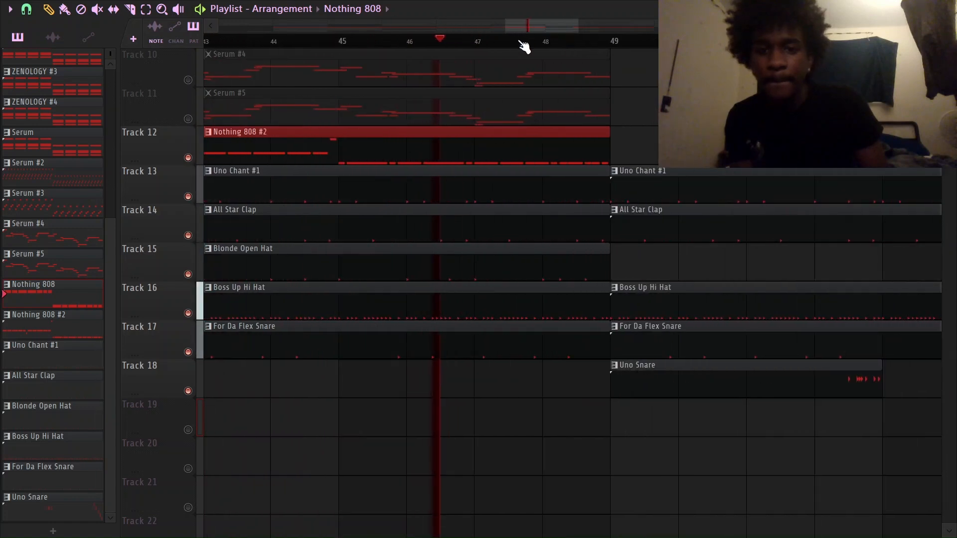
{"action": "scroll", "coordinate": [518, 46], "scroll_direction": "up", "scroll_amount": 1}
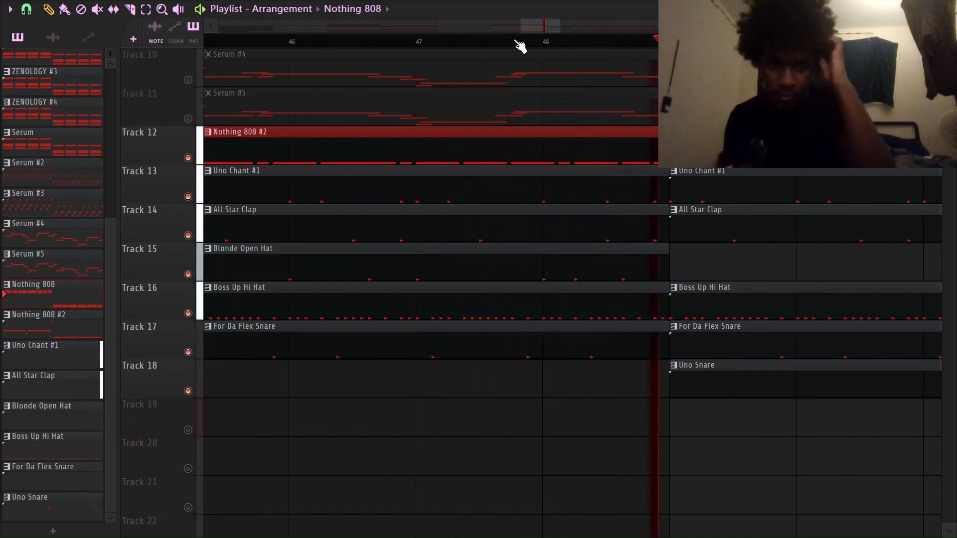
{"action": "scroll", "coordinate": [513, 45], "scroll_direction": "down", "scroll_amount": 1}
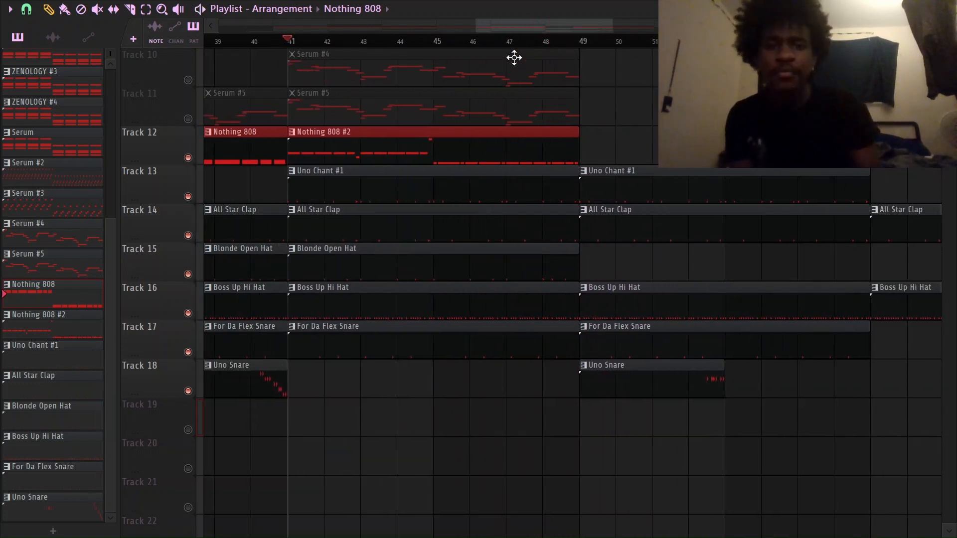
Step: Open the Nothing 808 clip at bar 33 in the piano roll and select the time range from late bar 5 past bar 9
{"action": "scroll", "coordinate": [516, 50], "scroll_direction": "down", "scroll_amount": 2}
{"action": "scroll", "coordinate": [516, 50], "scroll_direction": "down", "scroll_amount": 2}
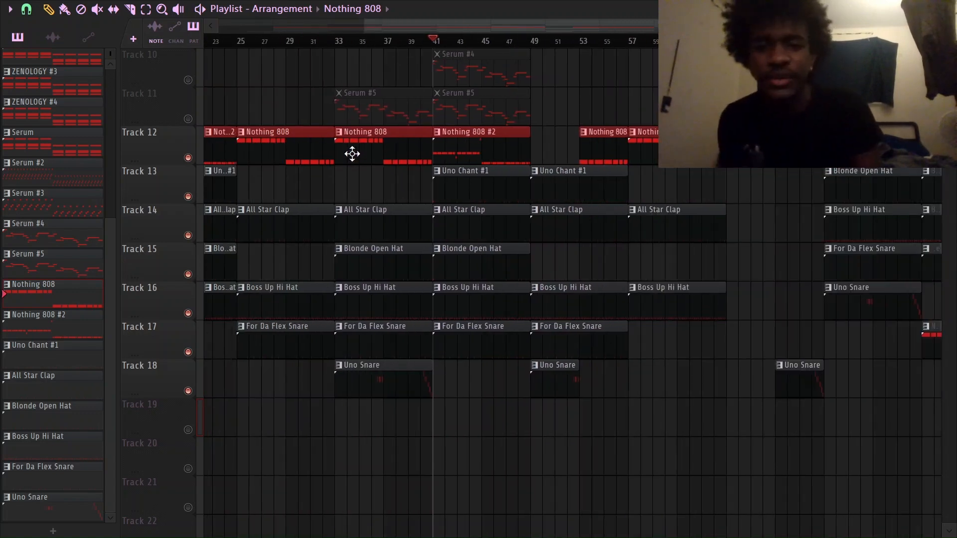
{"action": "double_click", "coordinate": [348, 144]}
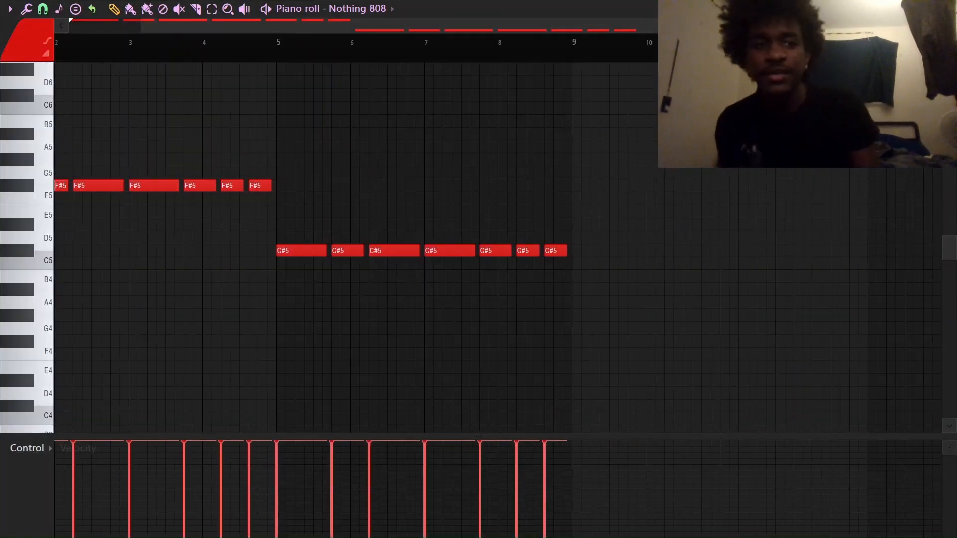
{"action": "left_click_drag", "start_coordinate": [748, 45], "coordinate": [401, 49]}
{"action": "right_click", "coordinate": [365, 58]}
{"action": "left_click", "coordinate": [407, 65]}
{"action": "key", "text": "Escape"}
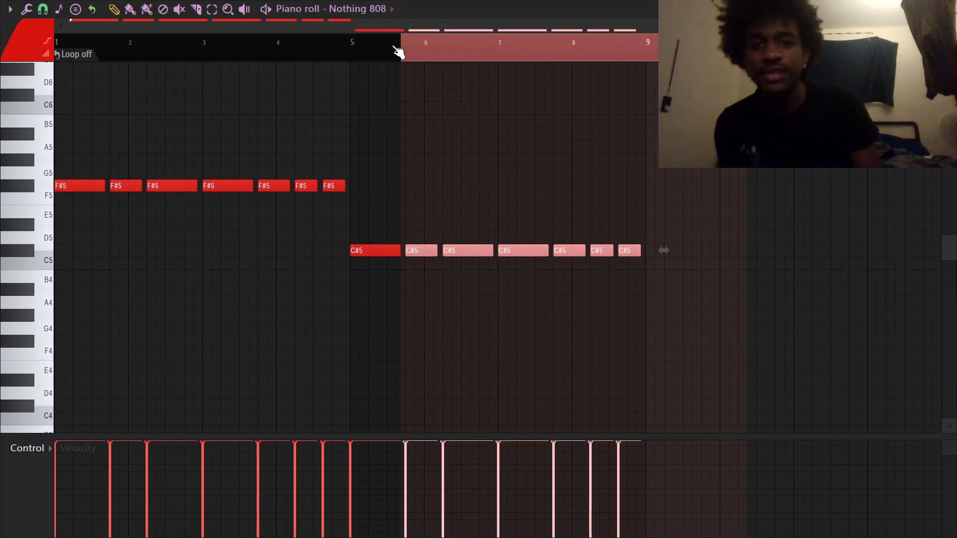
Step: Apply quick legato to the Nothing 808 notes so they join end to end, and select all of them
{"action": "left_click", "coordinate": [402, 53]}
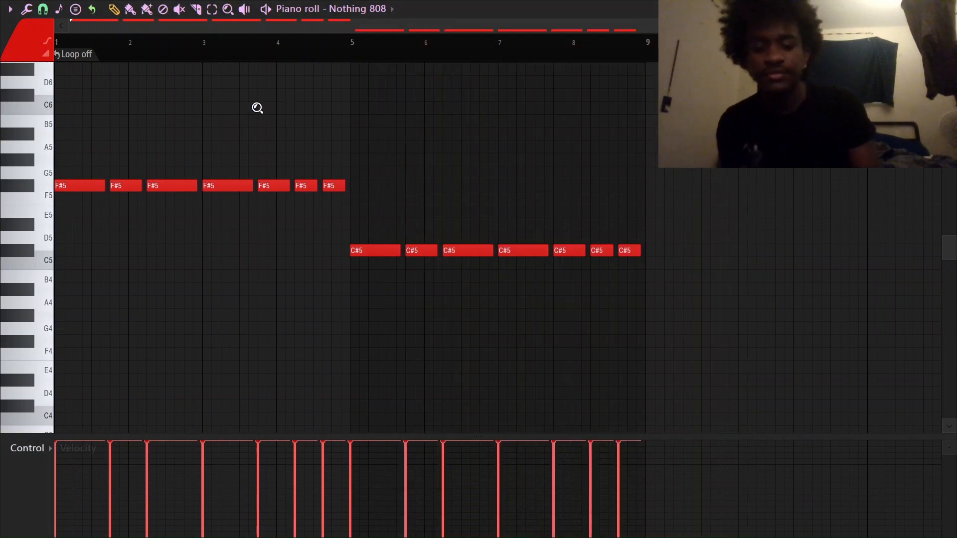
{"action": "key", "text": "ctrl+l"}
{"action": "left_click_drag", "start_coordinate": [808, 177], "coordinate": [56, 399]}
{"action": "scroll", "coordinate": [3, 418], "scroll_direction": "down", "scroll_amount": 12}
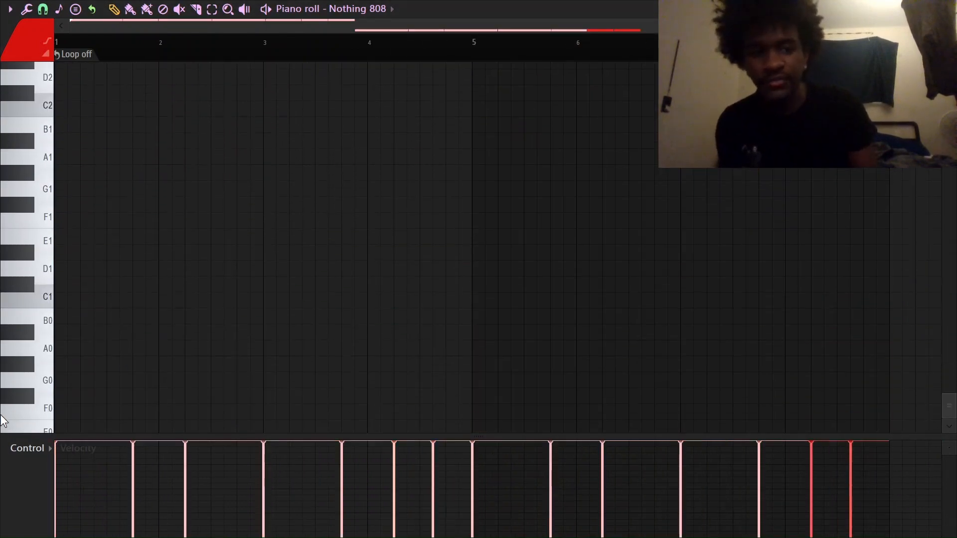
{"action": "scroll", "coordinate": [231, 273], "scroll_direction": "up", "scroll_amount": 12}
{"action": "scroll", "coordinate": [331, 231], "scroll_direction": "up", "scroll_amount": 4}
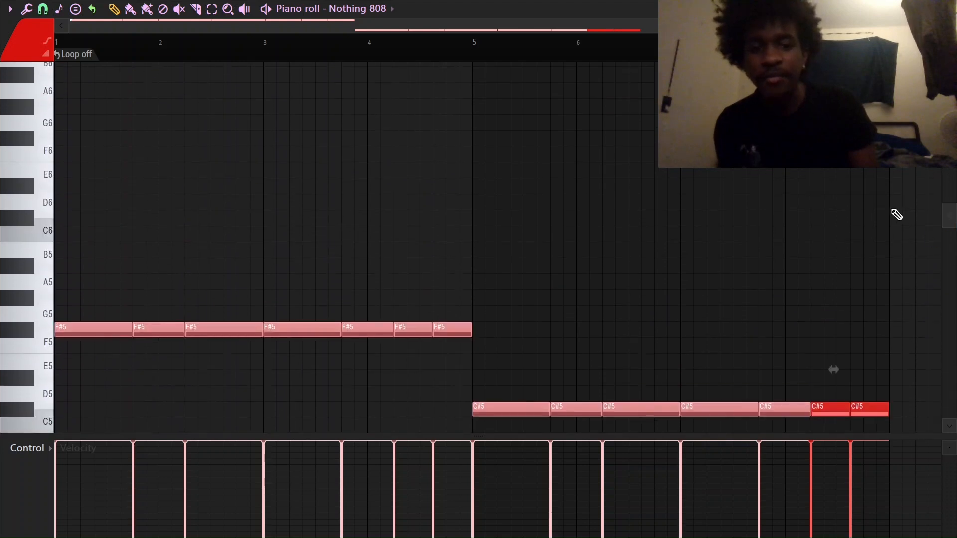
{"action": "scroll", "coordinate": [896, 215], "scroll_direction": "down", "scroll_amount": 1}
Step: Set the piano roll snap to none and shorten all selected 808 notes slightly to leave a small gap before each following note
{"action": "left_click", "coordinate": [43, 9]}
{"action": "left_click", "coordinate": [41, 74]}
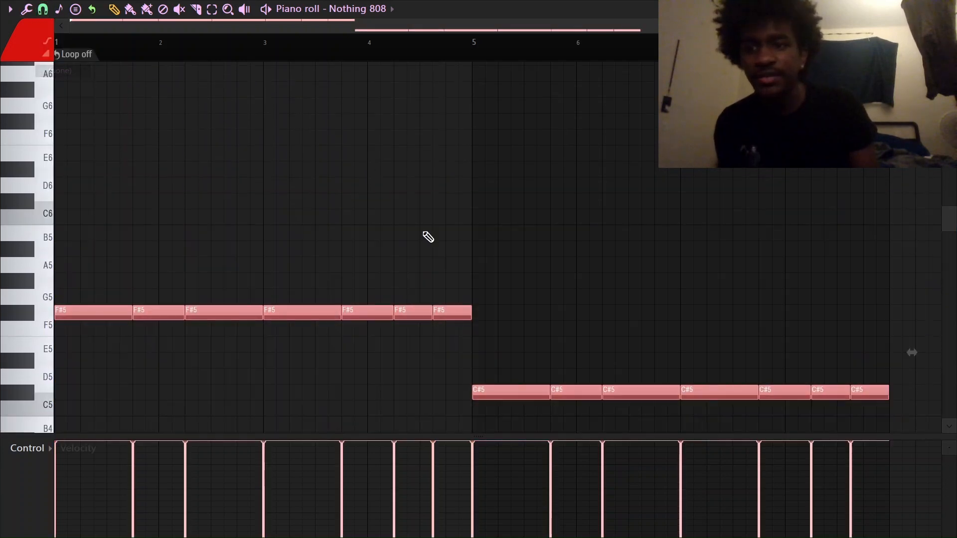
{"action": "scroll", "coordinate": [472, 70], "scroll_direction": "up", "scroll_amount": 4}
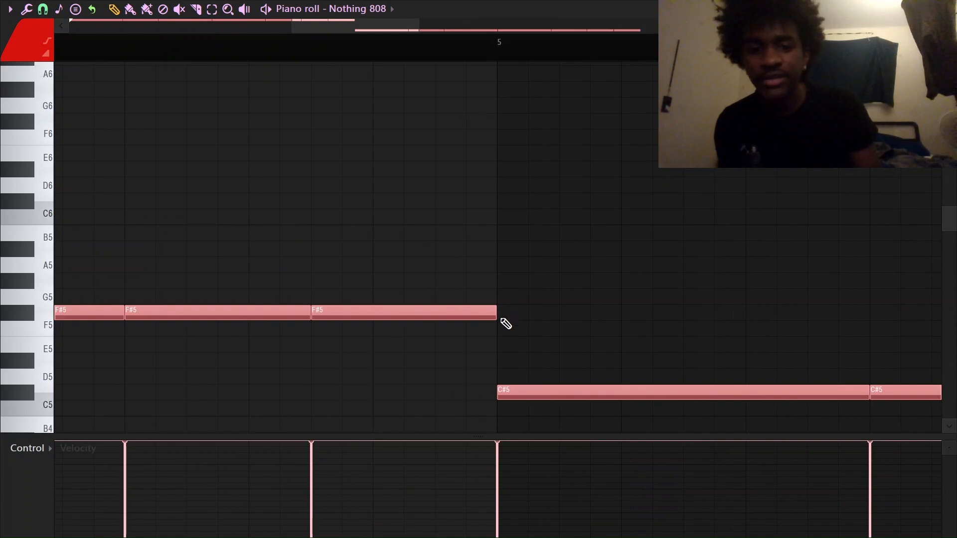
{"action": "left_click_drag", "start_coordinate": [498, 318], "coordinate": [482, 321]}
{"action": "scroll", "coordinate": [417, 47], "scroll_direction": "down", "scroll_amount": 4}
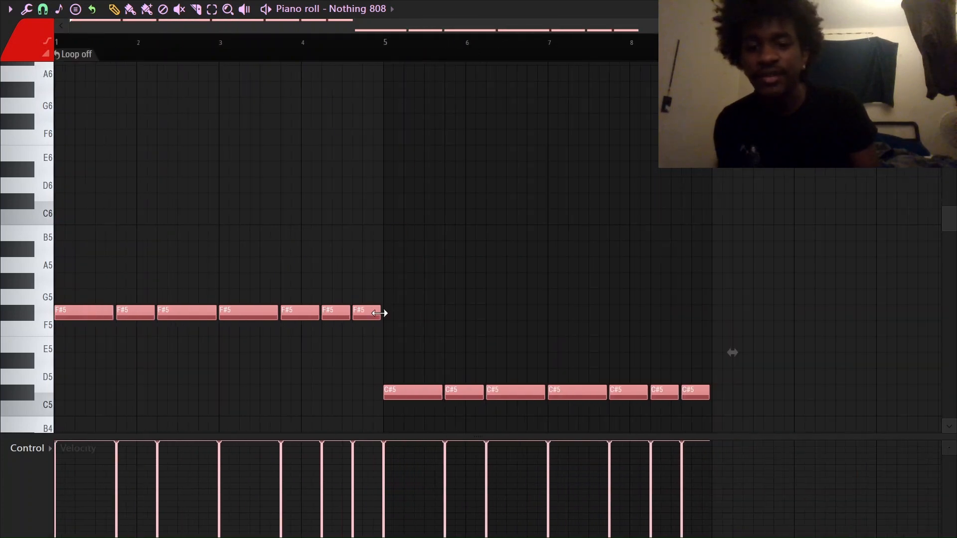
{"action": "left_click_drag", "start_coordinate": [380, 313], "coordinate": [375, 317]}
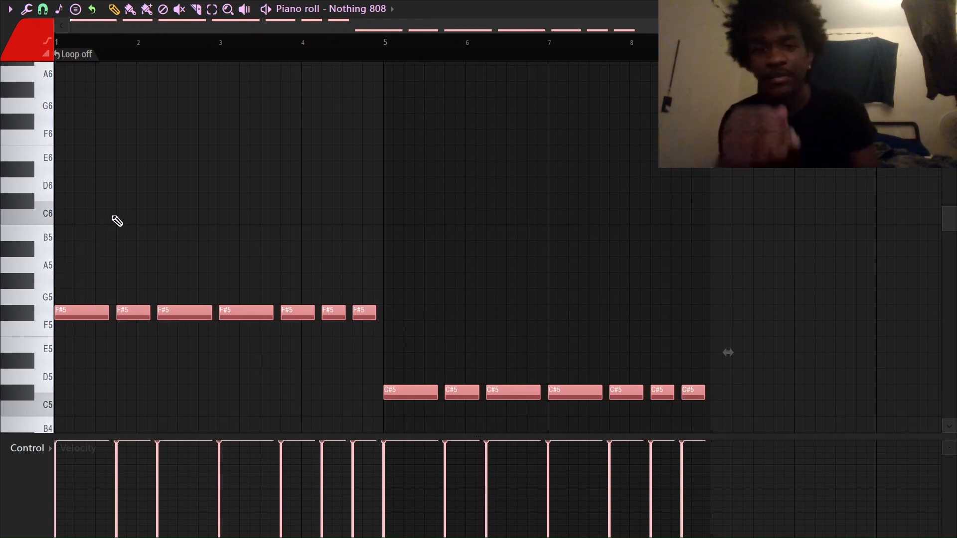
Step: Undo the last two note edits in the Nothing 808 pattern and close the piano roll
{"action": "scroll", "coordinate": [115, 42], "scroll_direction": "up", "scroll_amount": 4}
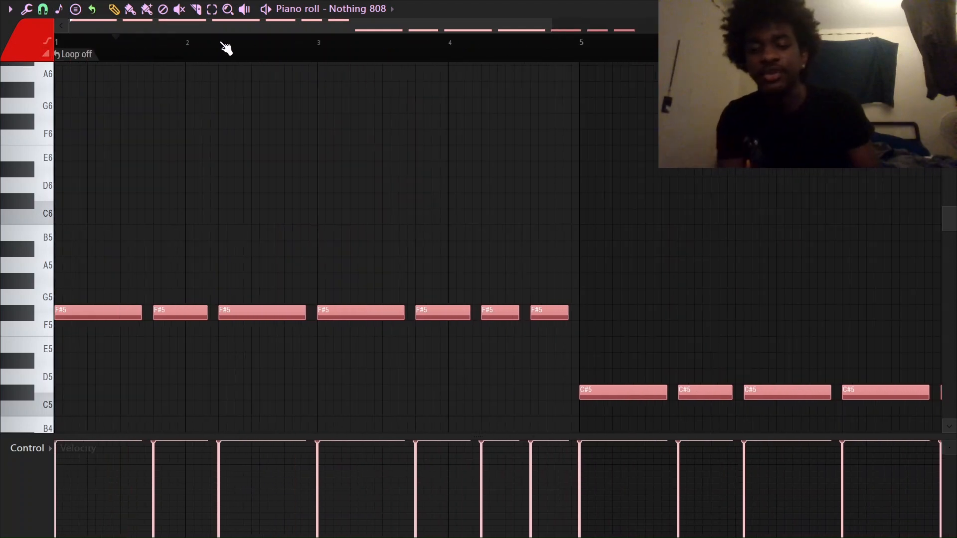
{"action": "key", "text": "ctrl+z"}
{"action": "key", "text": "ctrl+z"}
{"action": "left_click", "coordinate": [948, 9]}
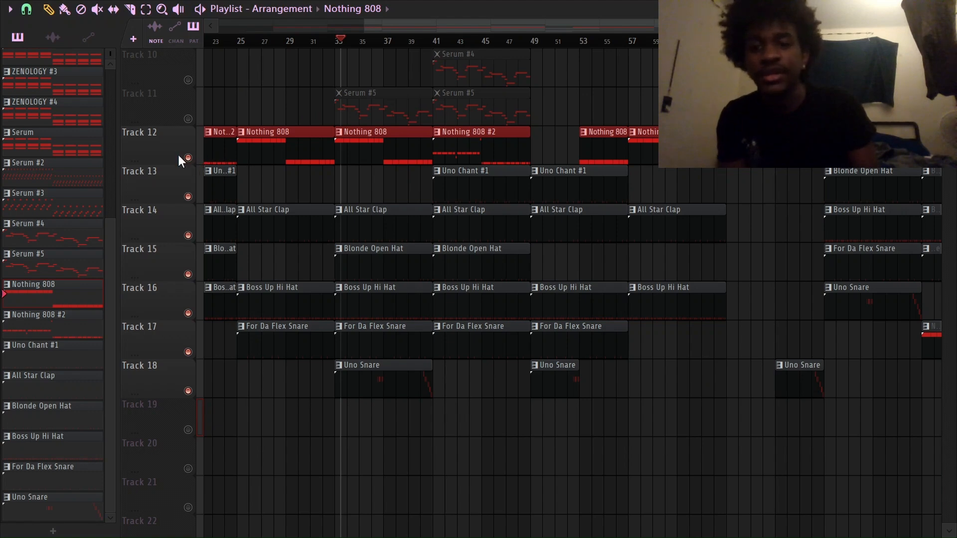
Step: Return the playhead to the start of the song and unmute all playlist tracks
{"action": "scroll", "coordinate": [322, 45], "scroll_direction": "up", "scroll_amount": 6}
{"action": "left_click", "coordinate": [323, 45]}
{"action": "scroll", "coordinate": [323, 45], "scroll_direction": "down", "scroll_amount": 6}
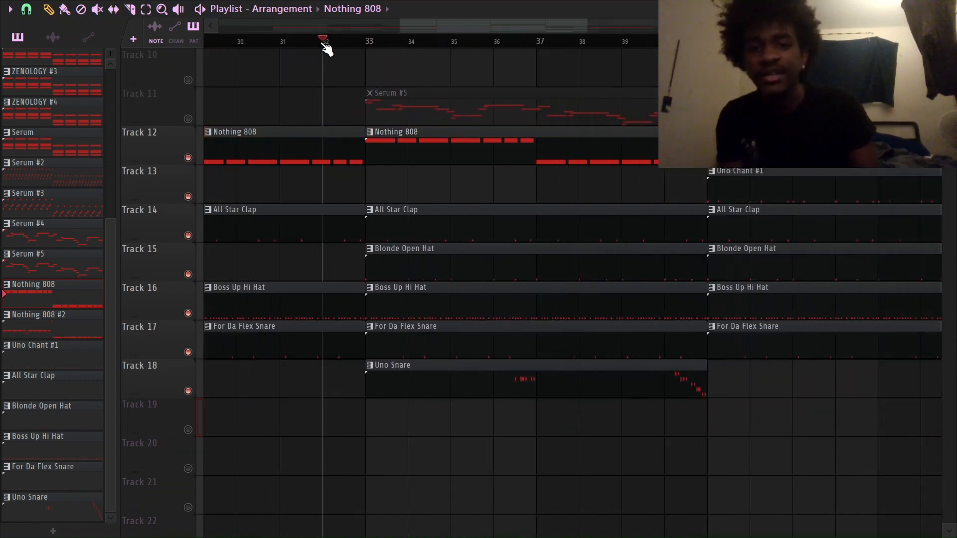
{"action": "left_click_drag", "start_coordinate": [323, 45], "coordinate": [5, 212]}
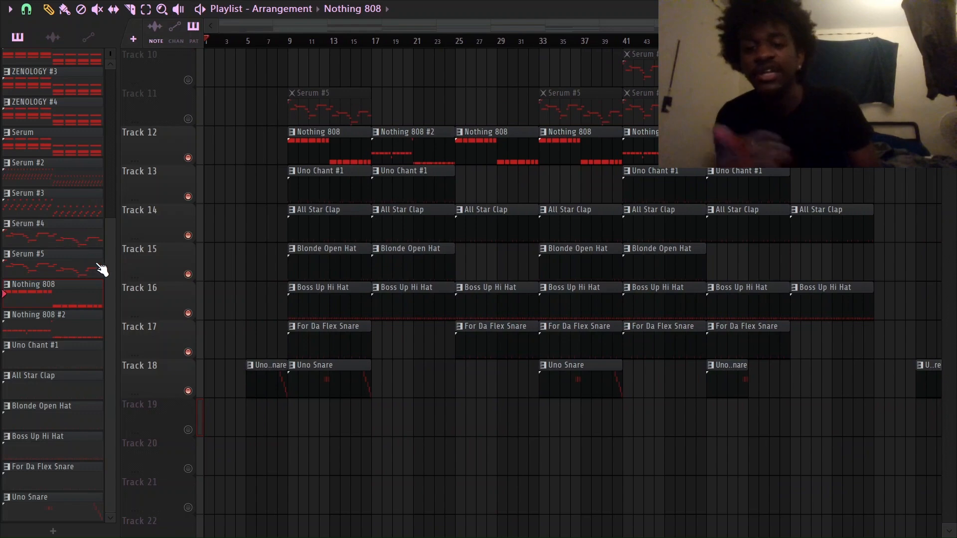
{"action": "scroll", "coordinate": [213, 251], "scroll_direction": "up", "scroll_amount": 5}
{"action": "left_click", "coordinate": [189, 274]}
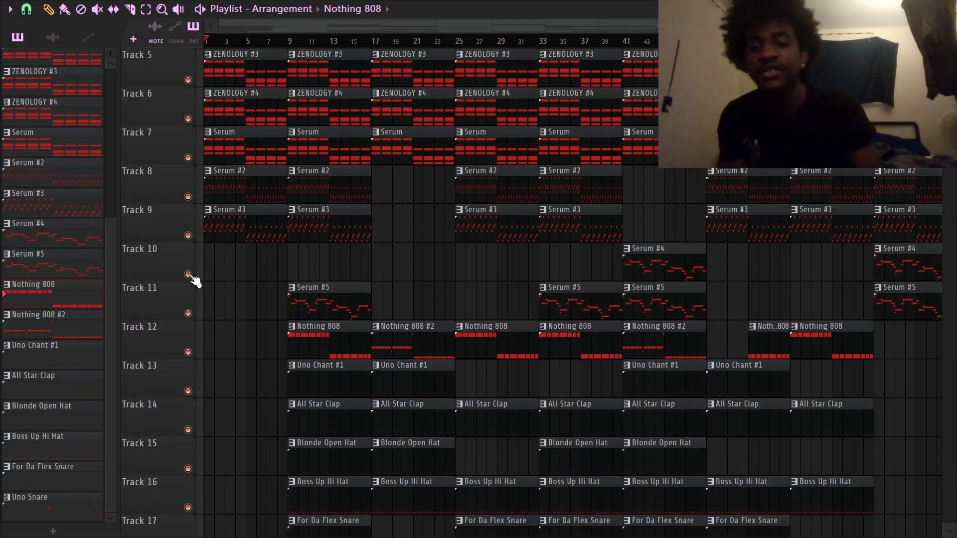
Step: Set the playlist snap to Bar and place the playhead at bar 9, where the 808 and drums enter
{"action": "left_click", "coordinate": [294, 43]}
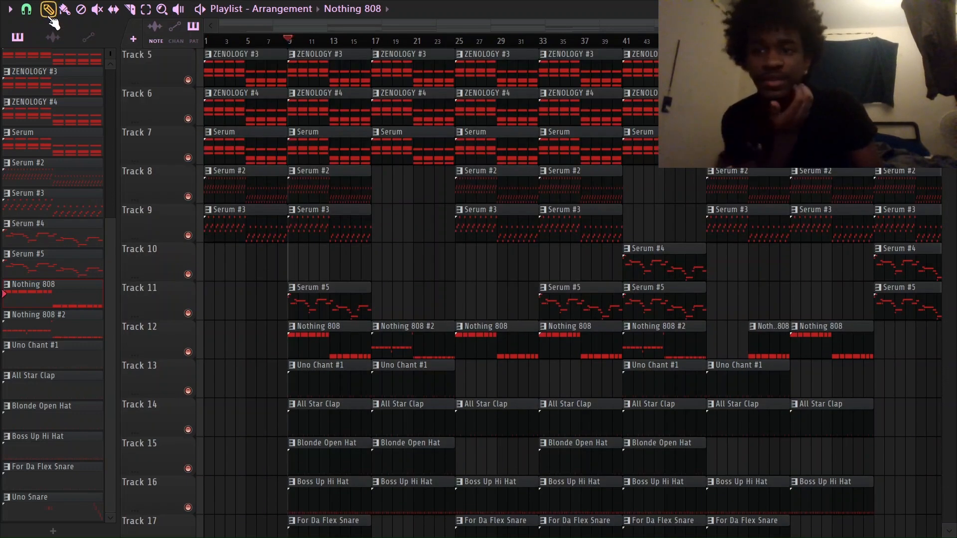
{"action": "left_click", "coordinate": [26, 9]}
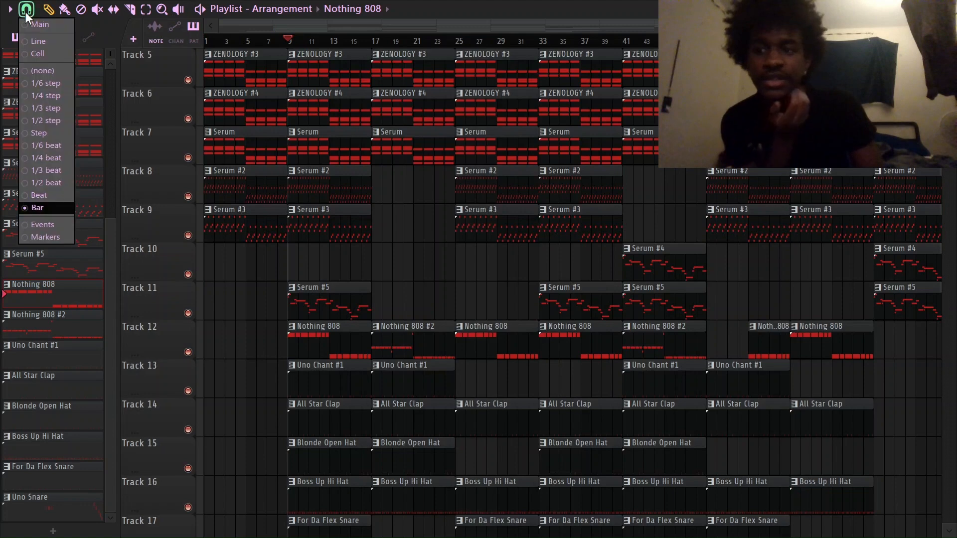
{"action": "left_click", "coordinate": [52, 210]}
{"action": "mouse_move", "coordinate": [279, 41]}
{"action": "left_mouse_down"}
{"action": "mouse_move", "coordinate": [239, 42]}
{"action": "mouse_move", "coordinate": [294, 43]}
{"action": "left_mouse_up"}
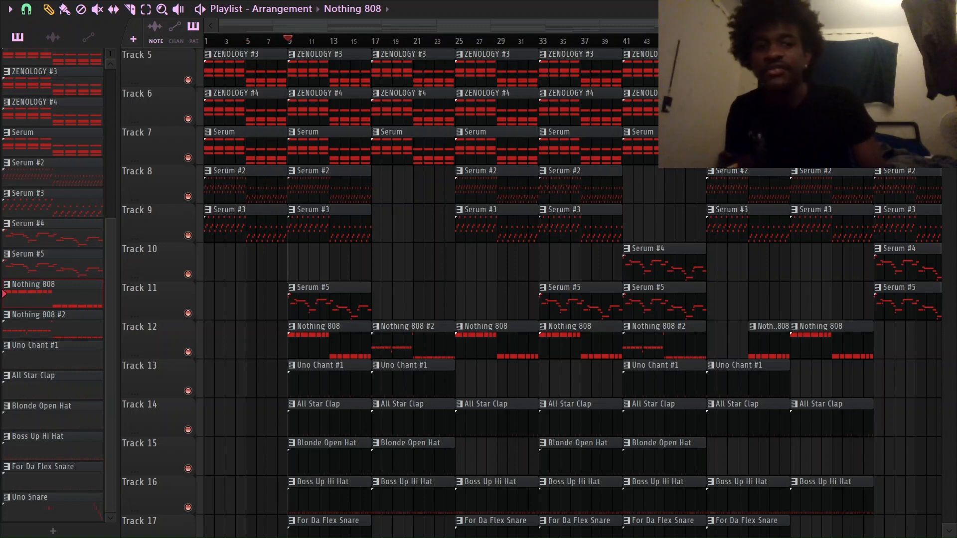
Step: Close the channel rack and the ZENOLOGY #3 plugin window, and reopen the playlist maximized
{"action": "key", "text": "Return"}
{"action": "key", "text": "F5"}
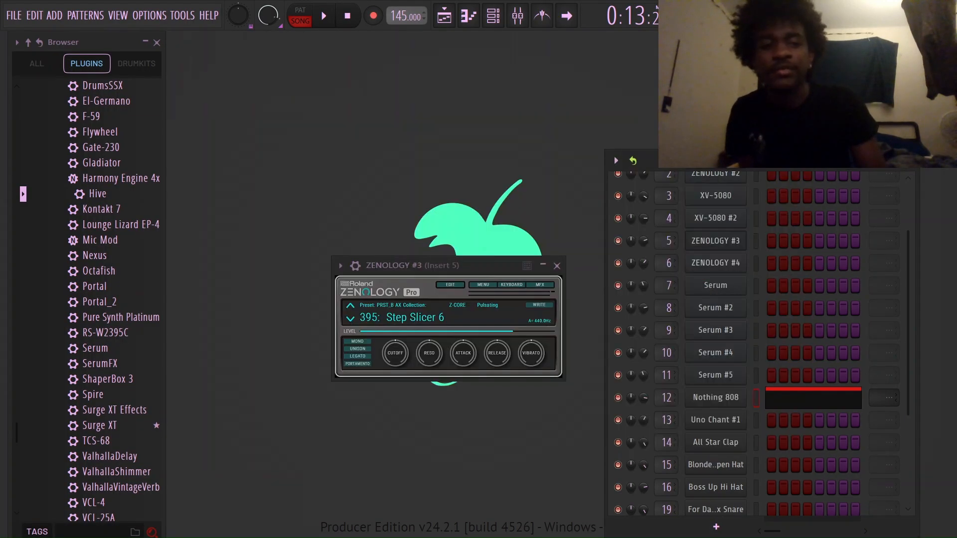
{"action": "left_click", "coordinate": [920, 168]}
{"action": "left_click", "coordinate": [557, 265]}
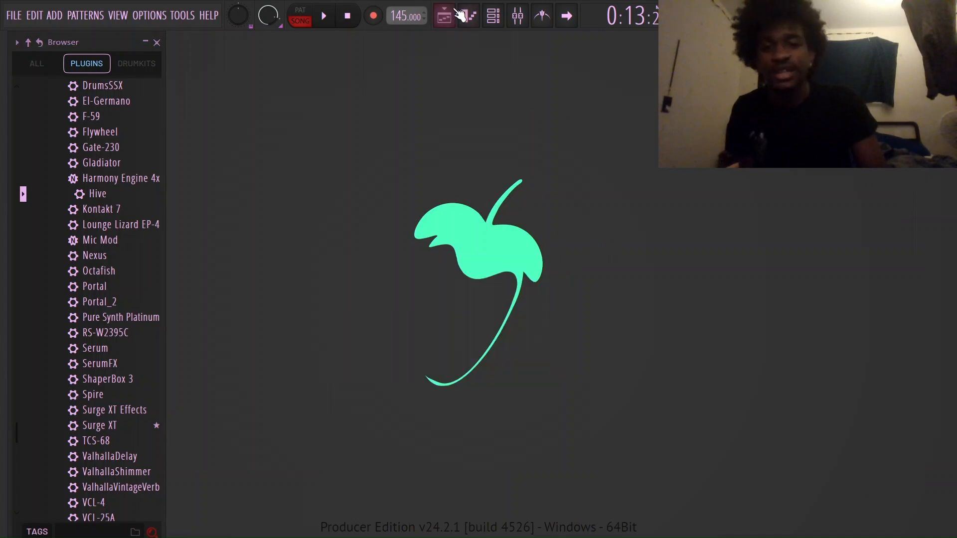
{"action": "left_click", "coordinate": [444, 15]}
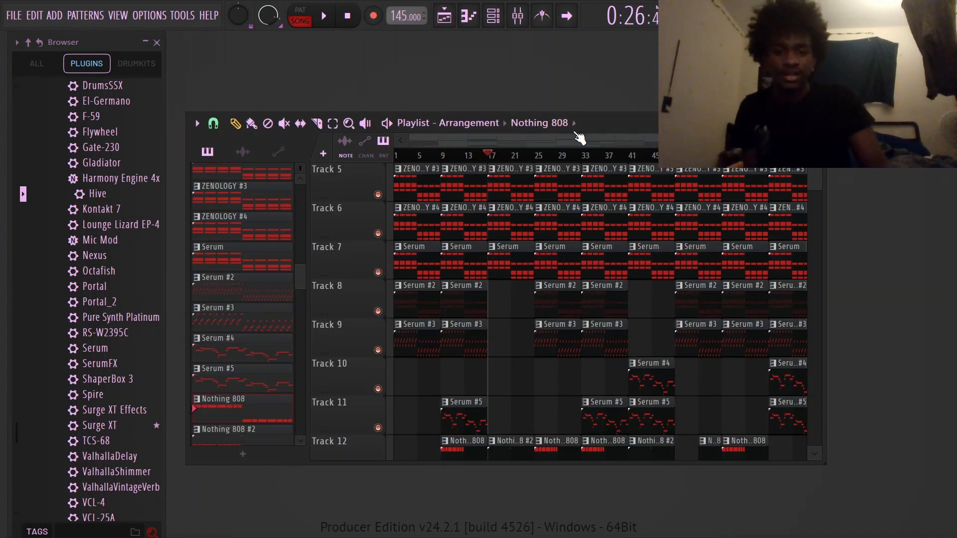
{"action": "double_click", "coordinate": [609, 122]}
Step: Examine the layers after bar 17, place the playhead at bar 21, and look over the arrangement through to its end
{"action": "scroll", "coordinate": [473, 122], "scroll_direction": "up", "scroll_amount": 4}
{"action": "scroll", "coordinate": [380, 46], "scroll_direction": "up", "scroll_amount": 4}
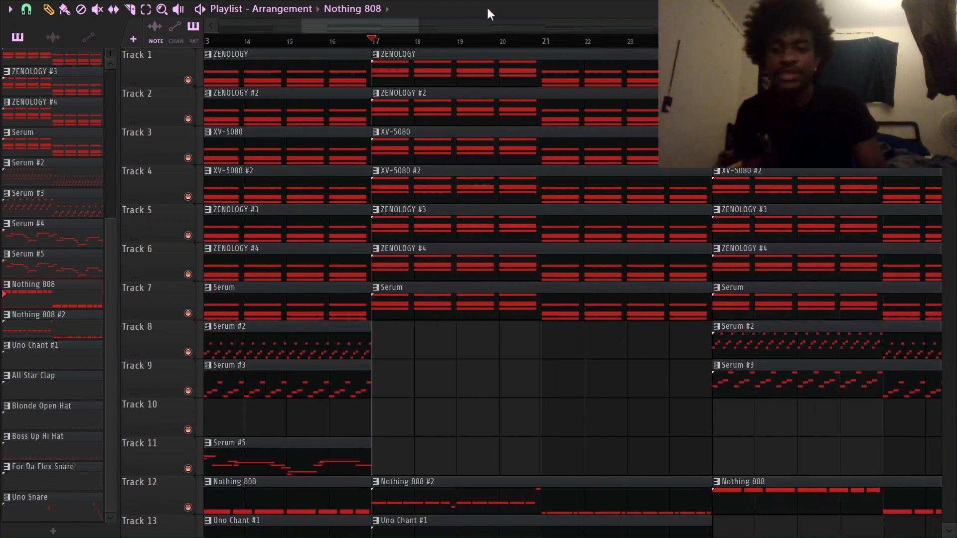
{"action": "scroll", "coordinate": [541, 47], "scroll_direction": "up", "scroll_amount": 4}
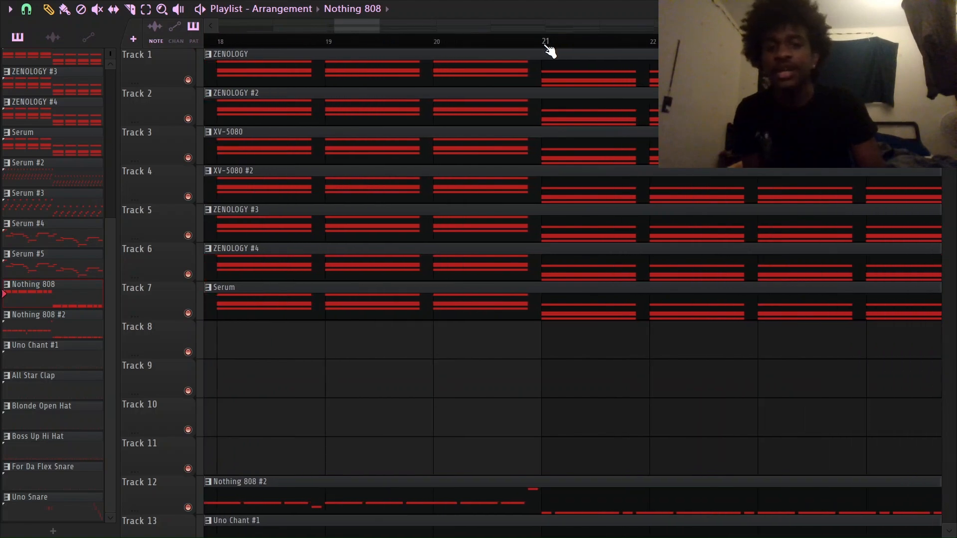
{"action": "left_click", "coordinate": [544, 45]}
{"action": "scroll", "coordinate": [543, 45], "scroll_direction": "down", "scroll_amount": 2}
{"action": "scroll", "coordinate": [528, 29], "scroll_direction": "down", "scroll_amount": 6}
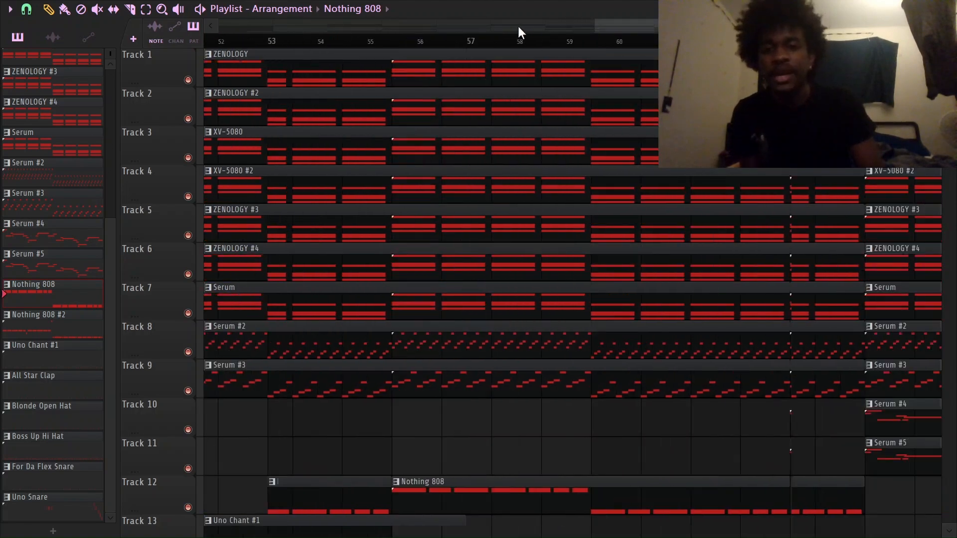
{"action": "scroll", "coordinate": [510, 37], "scroll_direction": "down", "scroll_amount": 1}
{"action": "scroll", "coordinate": [513, 43], "scroll_direction": "down", "scroll_amount": 5}
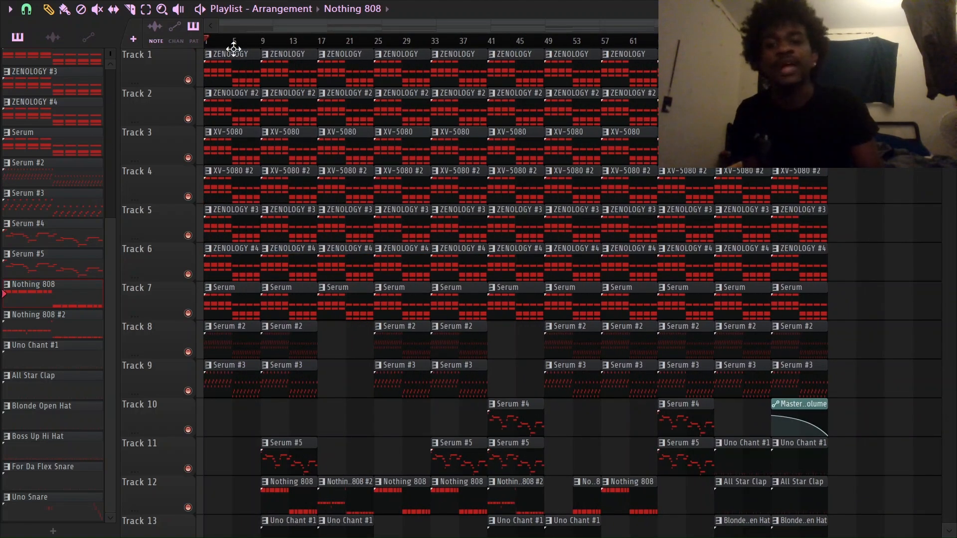
Step: Compare the melody-only intro with the section at bar 9, placing the playhead where Serum #5, the 808 and drums enter
{"action": "scroll", "coordinate": [234, 47], "scroll_direction": "up", "scroll_amount": 5}
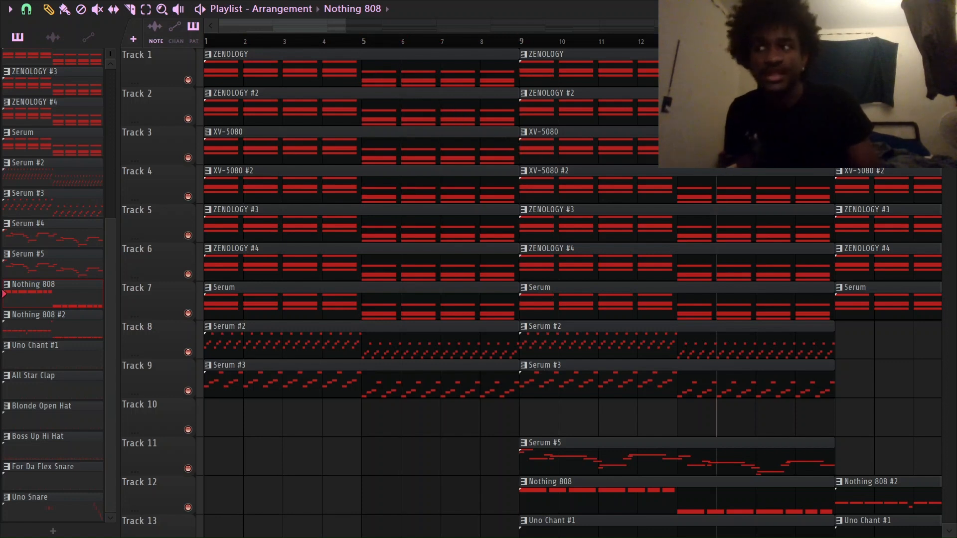
{"action": "left_click_drag", "start_coordinate": [756, 142], "coordinate": [517, 165]}
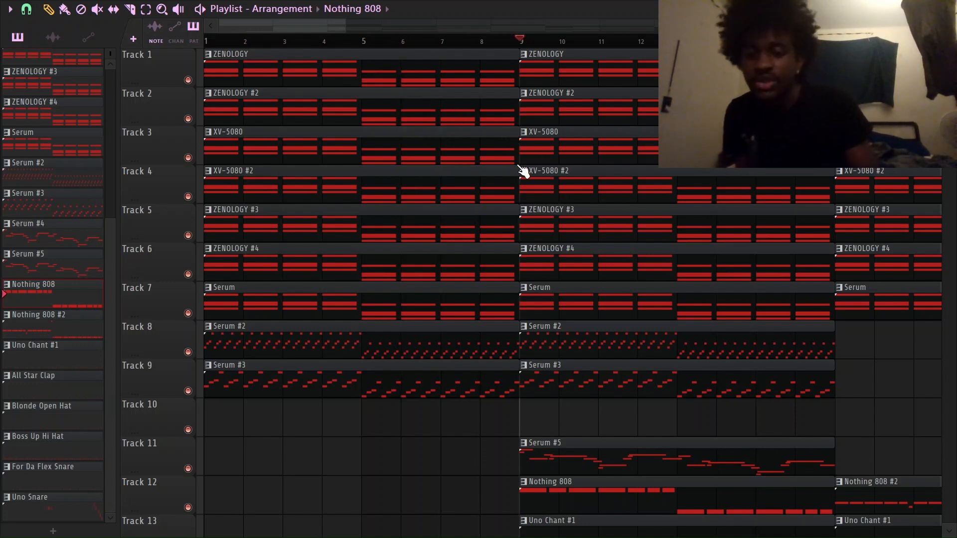
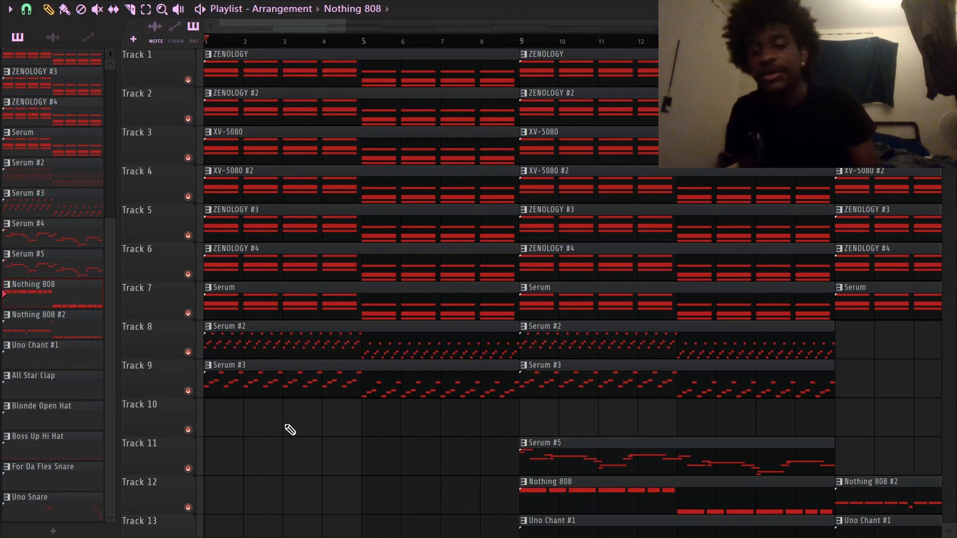
{"action": "scroll", "coordinate": [290, 429], "scroll_direction": "down", "scroll_amount": 3}
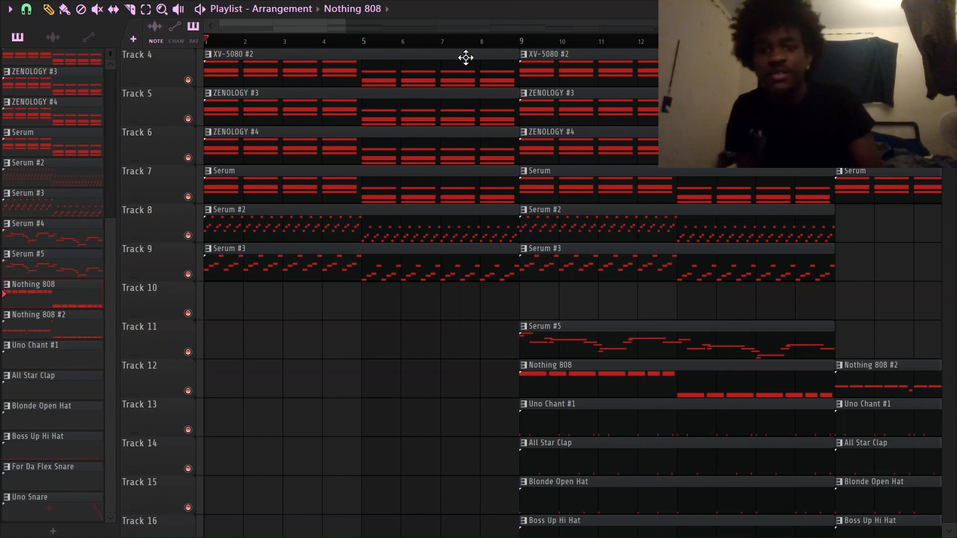
{"action": "scroll", "coordinate": [493, 32], "scroll_direction": "down", "scroll_amount": 2}
{"action": "left_click_drag", "start_coordinate": [332, 30], "coordinate": [374, 31]}
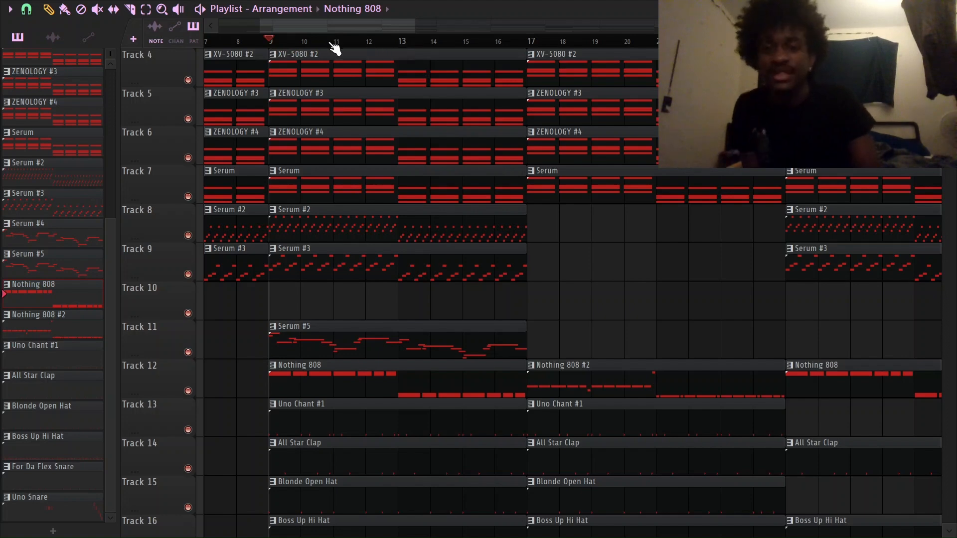
{"action": "scroll", "coordinate": [312, 53], "scroll_direction": "down", "scroll_amount": 4}
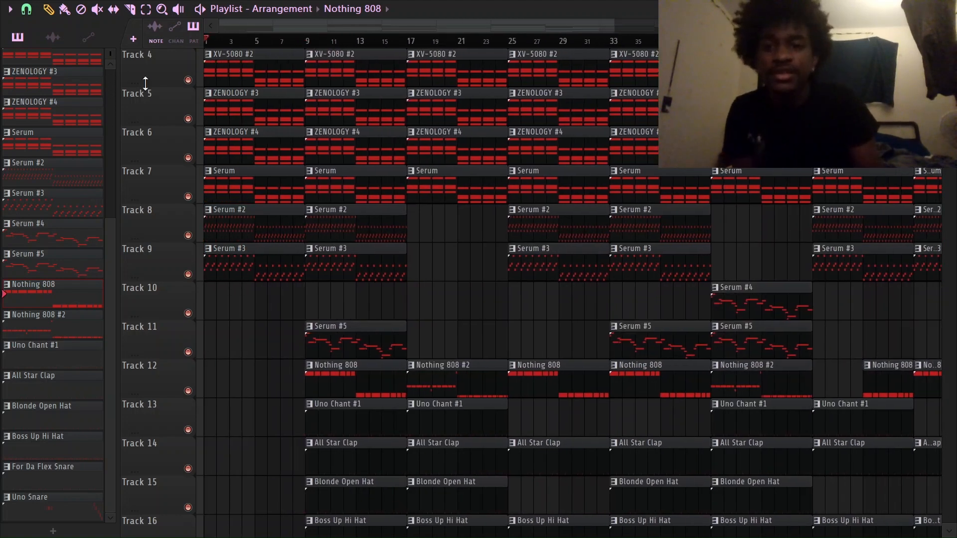
Step: Place the playhead at bar 41 and play the full arrangement from the section with Serum #4 and Serum #5
{"action": "scroll", "coordinate": [302, 49], "scroll_direction": "down", "scroll_amount": 3}
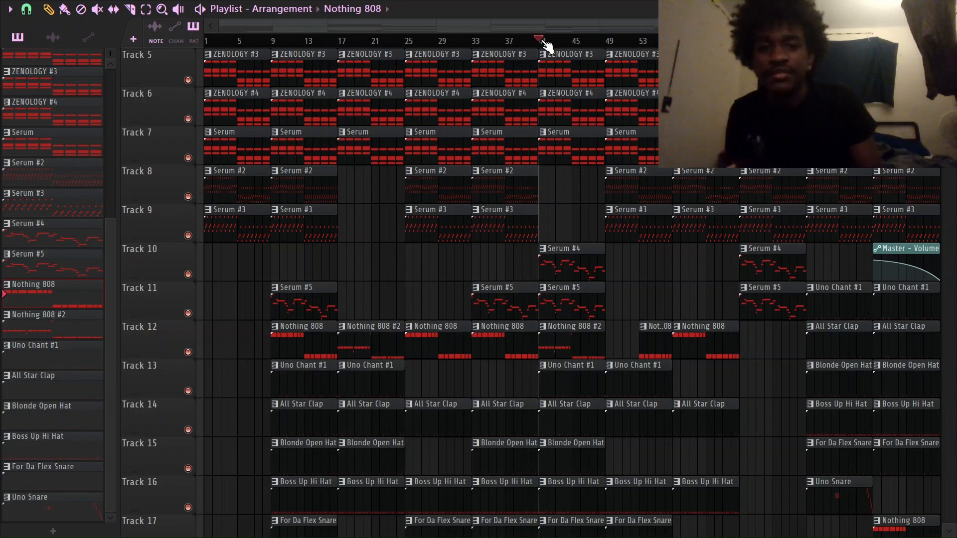
{"action": "scroll", "coordinate": [620, 42], "scroll_direction": "up", "scroll_amount": 2}
{"action": "scroll", "coordinate": [598, 42], "scroll_direction": "down", "scroll_amount": 3}
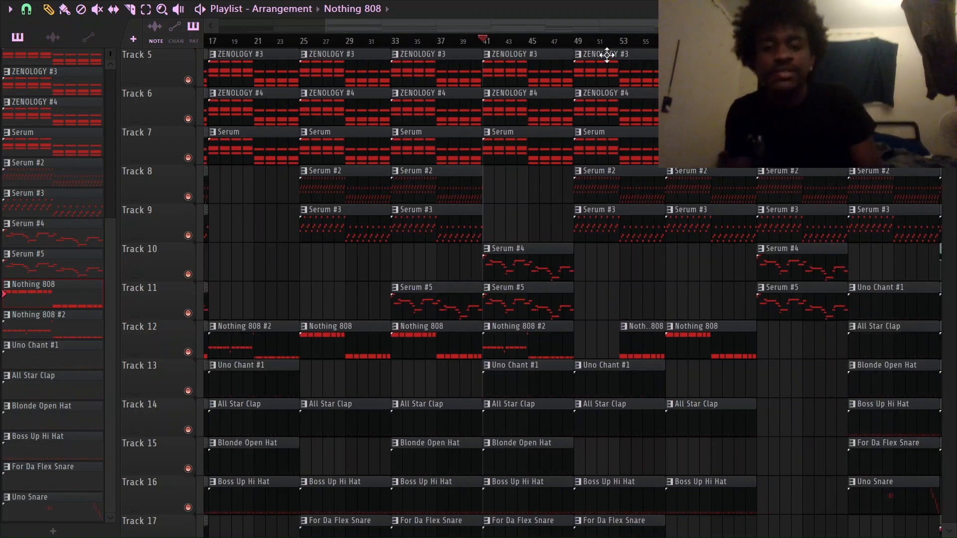
{"action": "scroll", "coordinate": [638, 74], "scroll_direction": "down", "scroll_amount": 4}
{"action": "scroll", "coordinate": [641, 44], "scroll_direction": "down", "scroll_amount": 2}
{"action": "scroll", "coordinate": [641, 44], "scroll_direction": "up", "scroll_amount": 3}
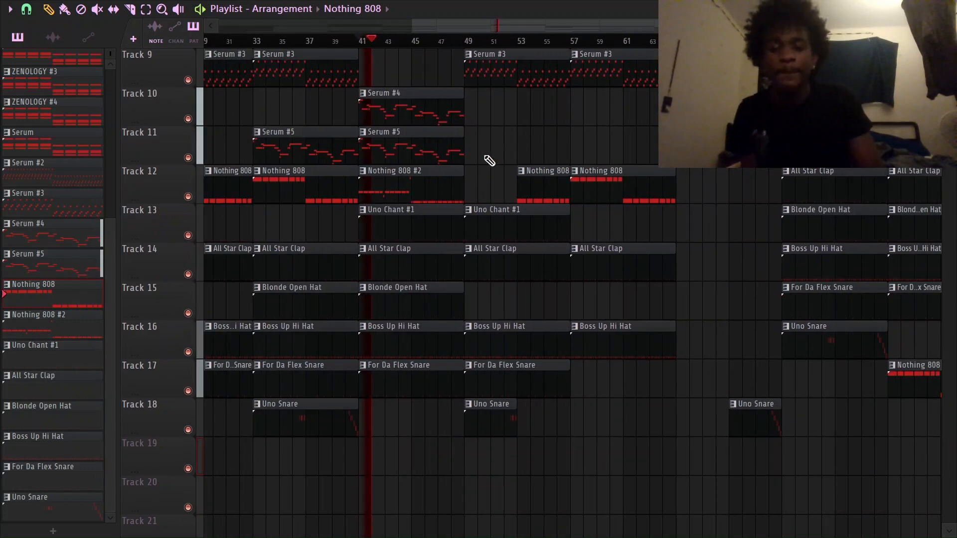
Step: Follow the playback from bar 41 into the bar 49 section, comparing the melodic layers with the 808 and drum tracks
{"action": "scroll", "coordinate": [479, 167], "scroll_direction": "up", "scroll_amount": 4}
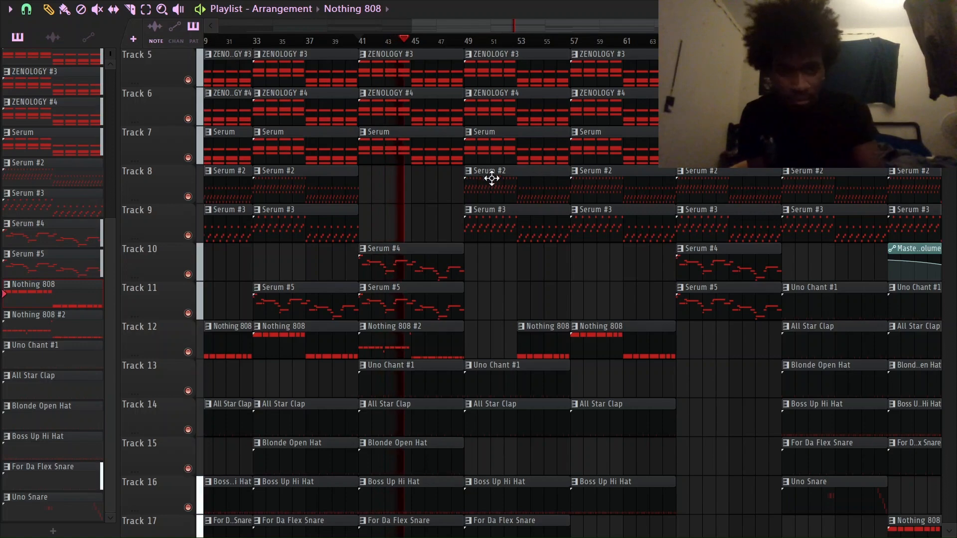
{"action": "scroll", "coordinate": [609, 116], "scroll_direction": "down", "scroll_amount": 2}
{"action": "scroll", "coordinate": [566, 192], "scroll_direction": "down", "scroll_amount": 7}
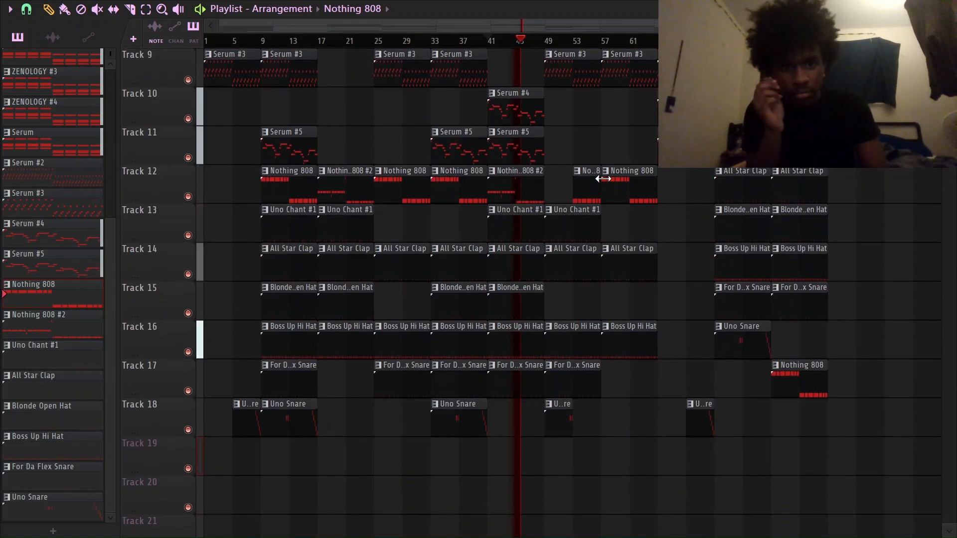
{"action": "scroll", "coordinate": [567, 282], "scroll_direction": "up", "scroll_amount": 9}
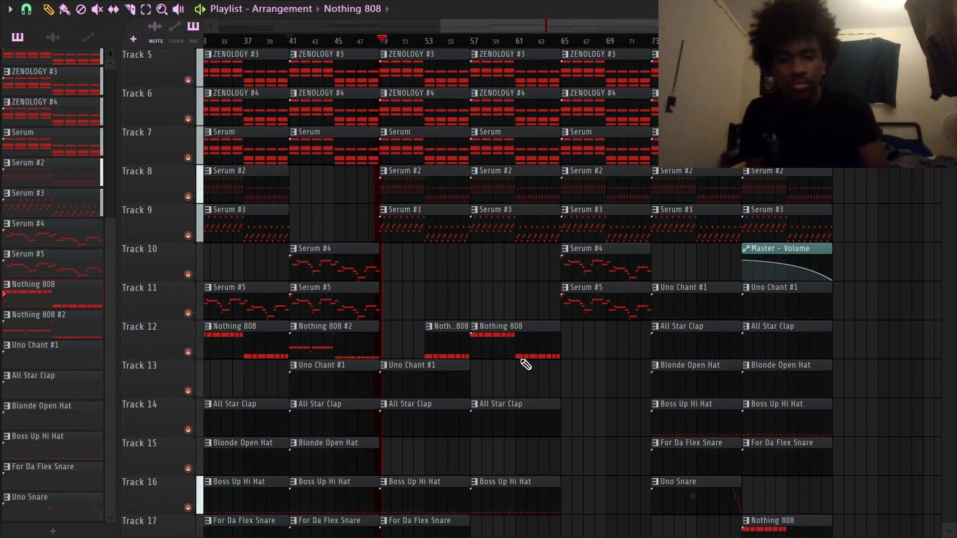
{"action": "scroll", "coordinate": [423, 44], "scroll_direction": "up", "scroll_amount": 4}
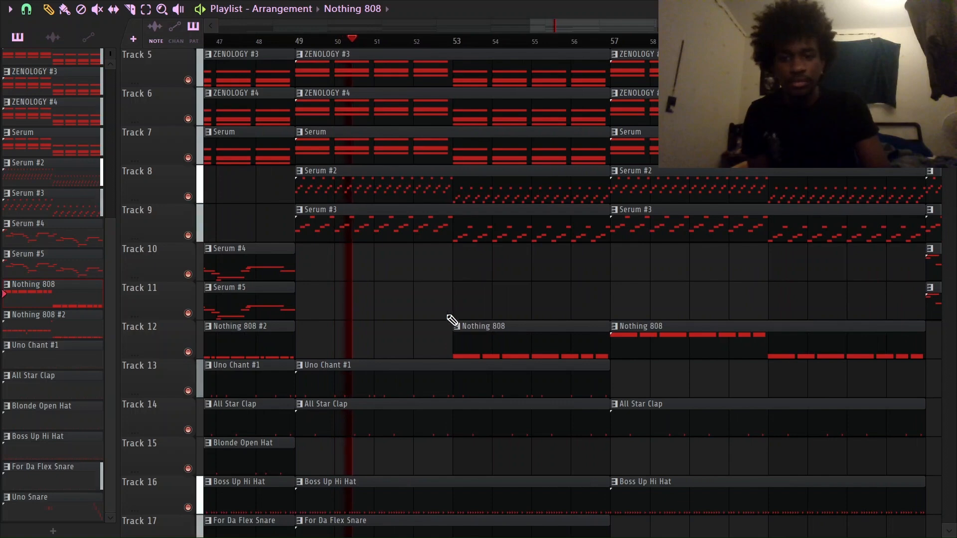
Step: Examine bars 53 to 61 during playback, where Nothing 808 re-enters and Uno Chant #1 drops out
{"action": "left_click_drag", "start_coordinate": [570, 23], "coordinate": [575, 22]}
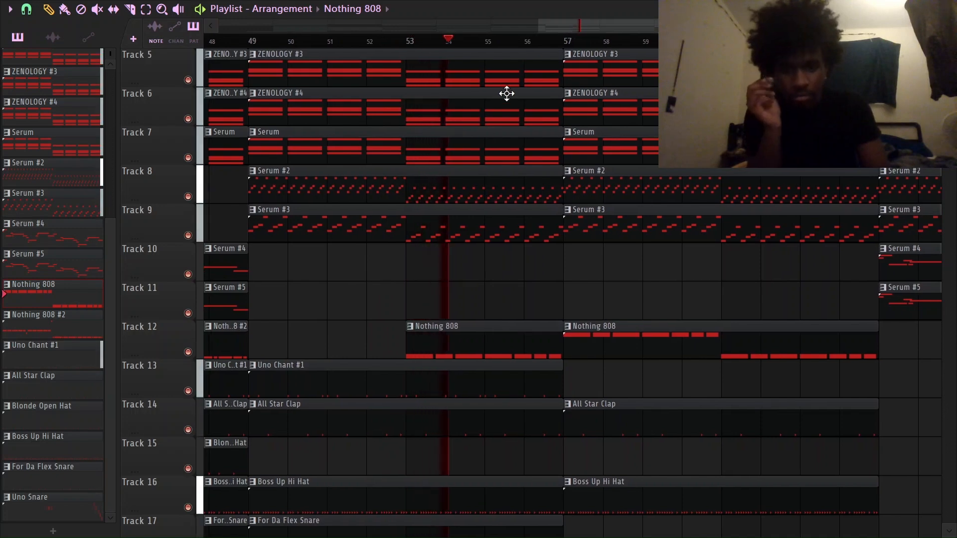
{"action": "scroll", "coordinate": [568, 274], "scroll_direction": "up", "scroll_amount": 3}
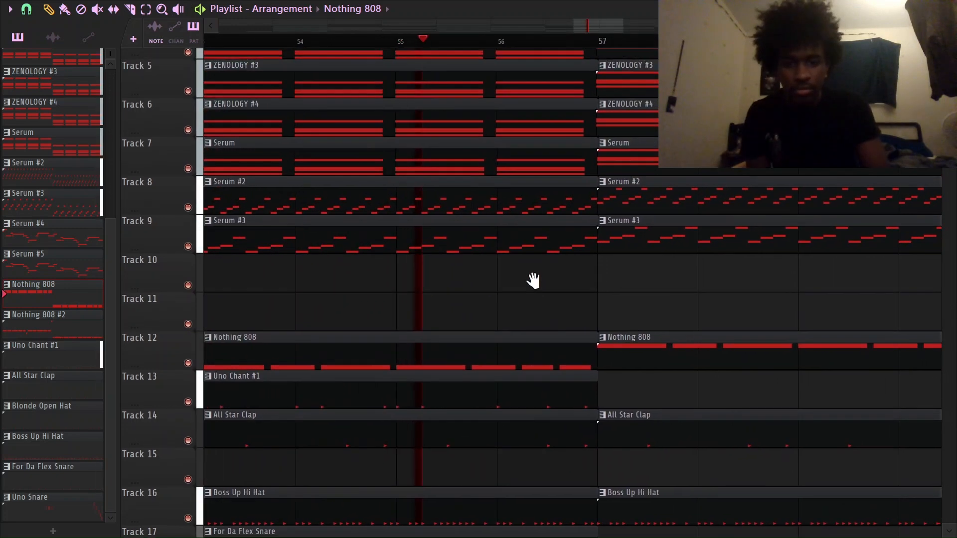
{"action": "left_click_drag", "start_coordinate": [457, 290], "coordinate": [388, 289]}
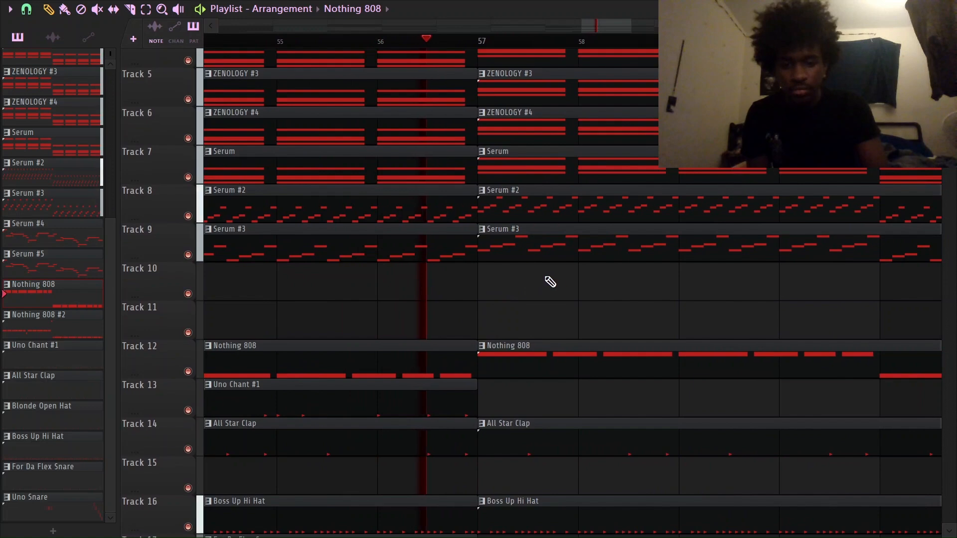
{"action": "left_click_drag", "start_coordinate": [546, 288], "coordinate": [517, 297]}
{"action": "scroll", "coordinate": [517, 296], "scroll_direction": "down", "scroll_amount": 2}
{"action": "scroll", "coordinate": [542, 49], "scroll_direction": "down", "scroll_amount": 2}
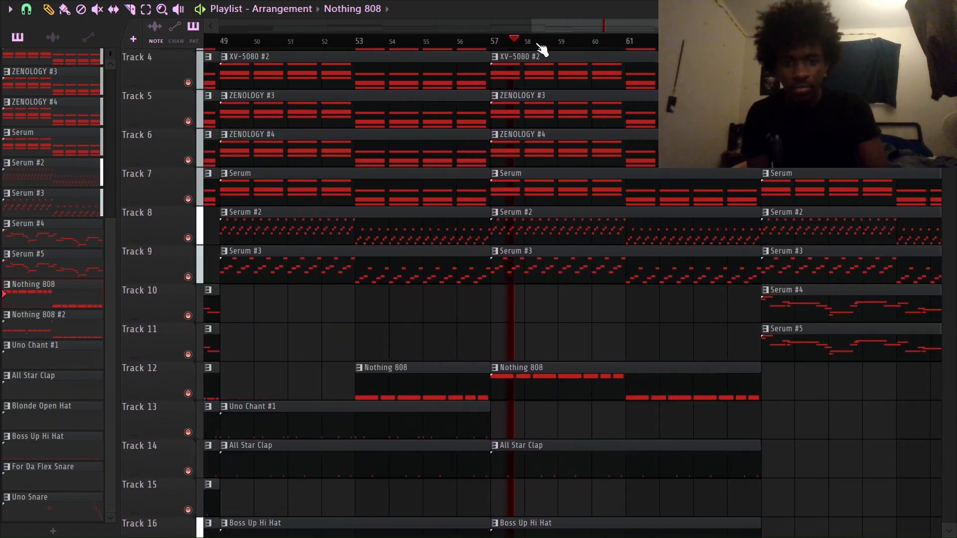
Step: Open the mixer, check the Master track, and bring up the effects of Insert 12
{"action": "double_click", "coordinate": [545, 13]}
{"action": "key", "text": "F9"}
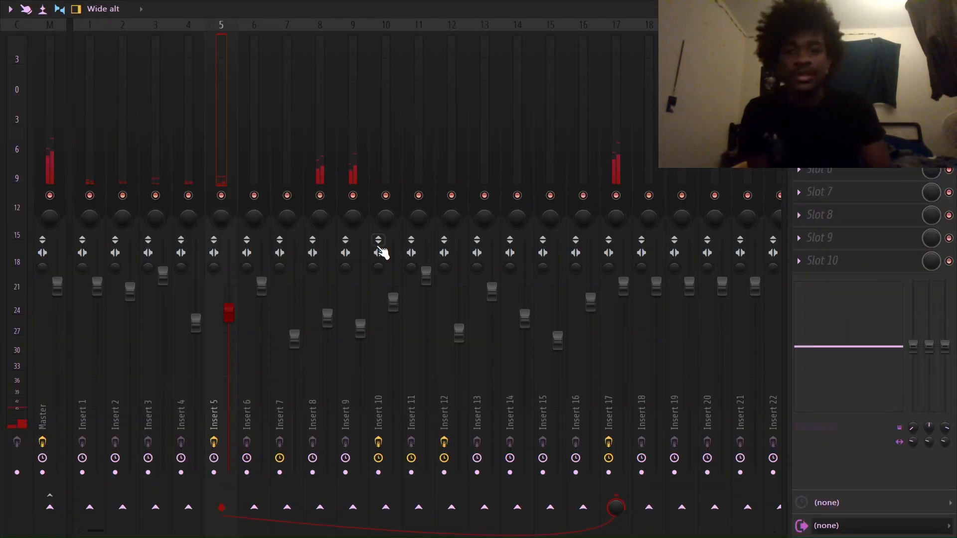
{"action": "left_click", "coordinate": [52, 111]}
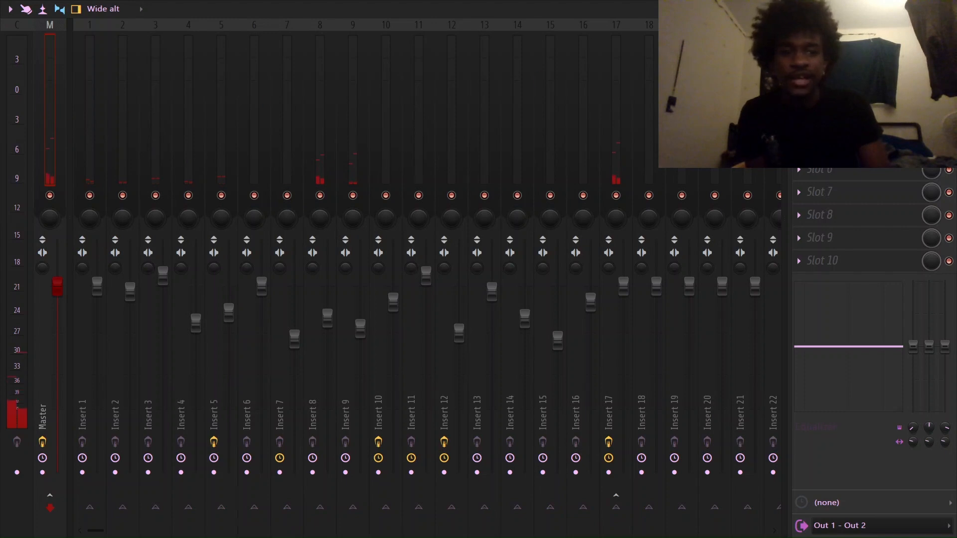
{"action": "left_click_drag", "start_coordinate": [90, 146], "coordinate": [457, 104]}
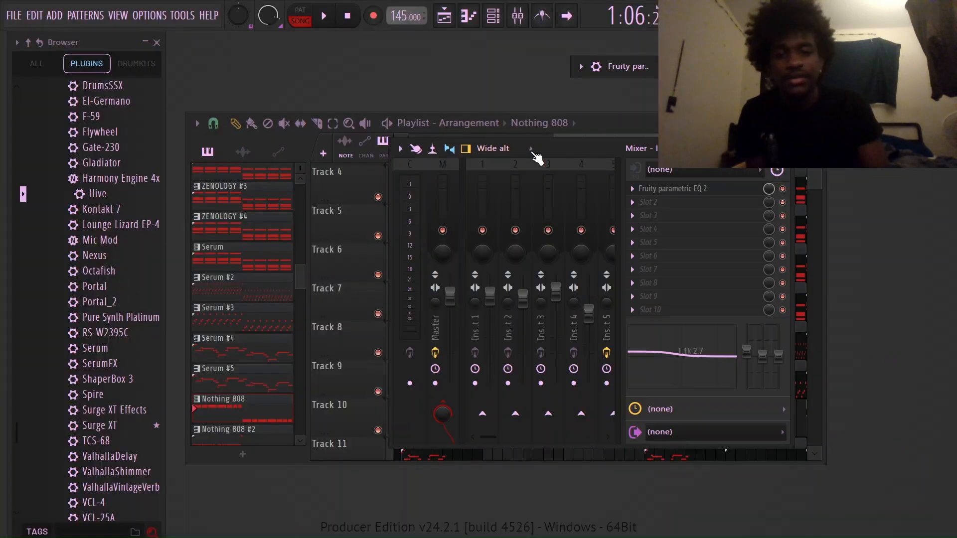
Step: Inspect the Fruity parametric EQ 2 curve on Insert 12 in an enlarged window, and close the plugin
{"action": "left_click", "coordinate": [622, 66]}
{"action": "left_click", "coordinate": [238, 136]}
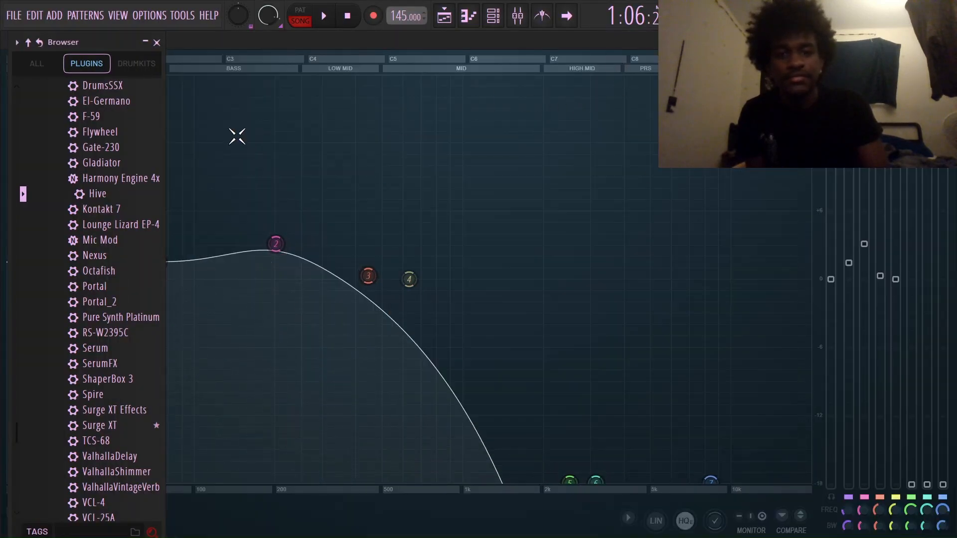
{"action": "left_click", "coordinate": [939, 40]}
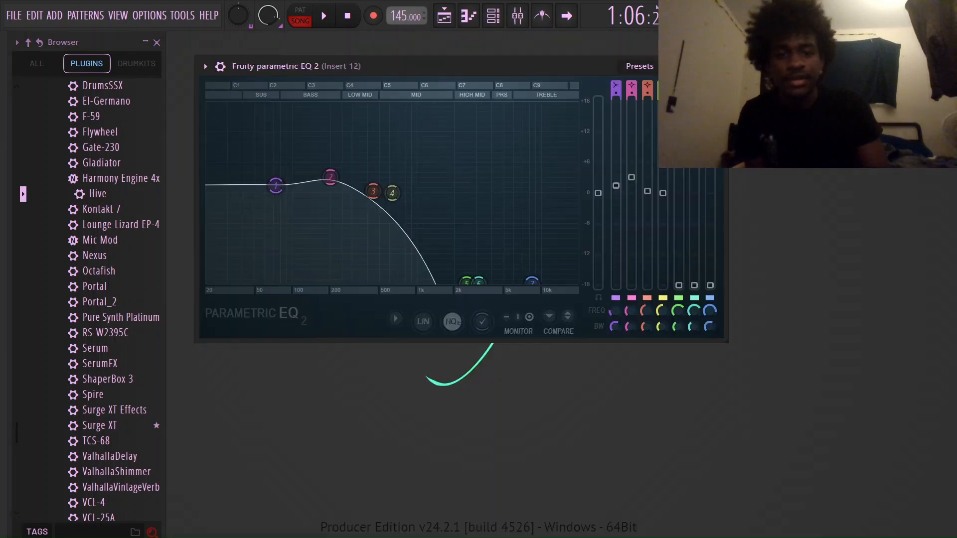
{"action": "left_click", "coordinate": [706, 66]}
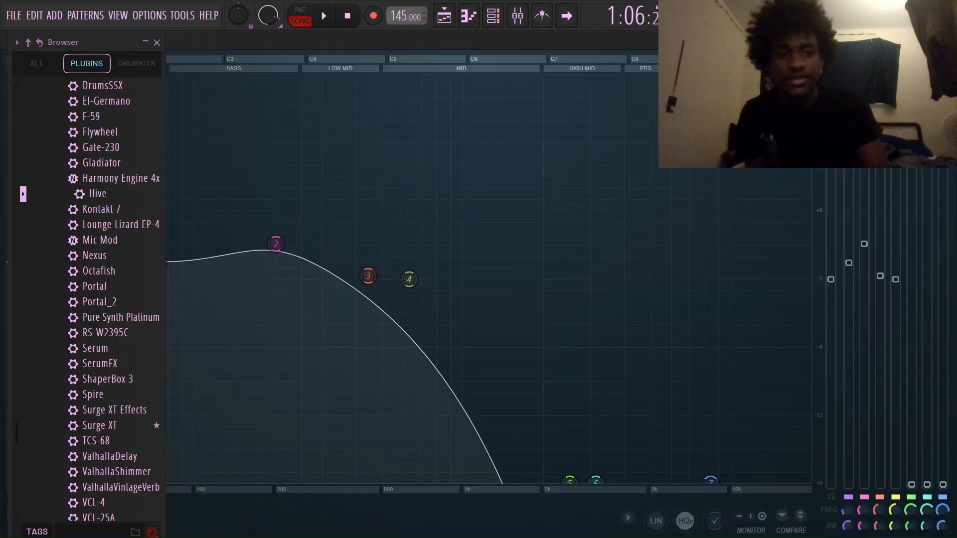
{"action": "left_click", "coordinate": [949, 41]}
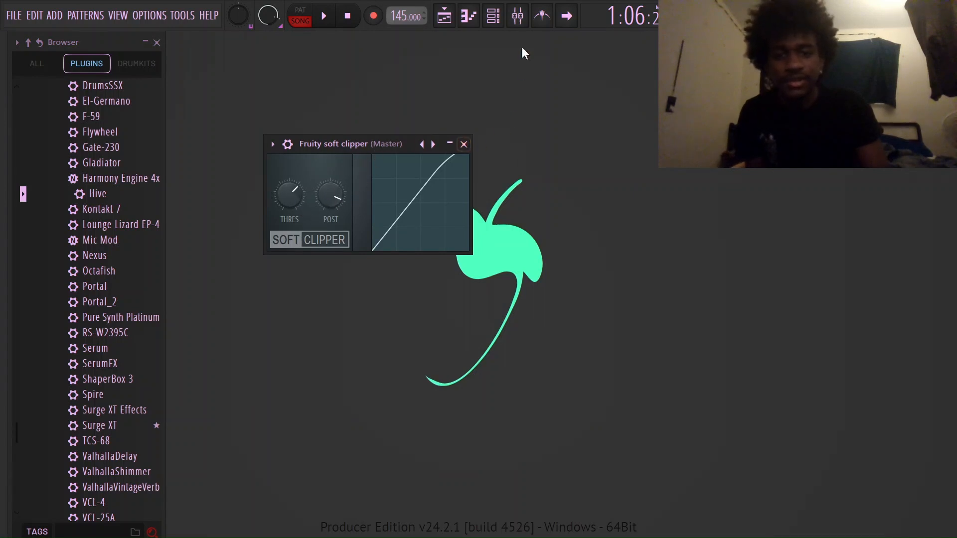
Step: Reopen the mixer, select Insert 17, and display its Fruity parametric EQ 2 and Fruity Reeverb 2 unobstructed
{"action": "left_click", "coordinate": [518, 14]}
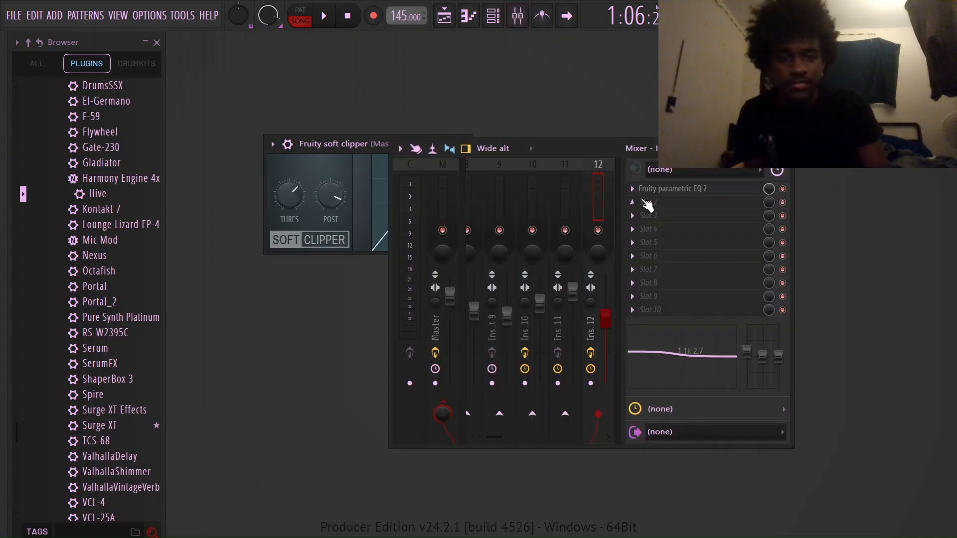
{"action": "scroll", "coordinate": [611, 198], "scroll_direction": "down", "scroll_amount": 5}
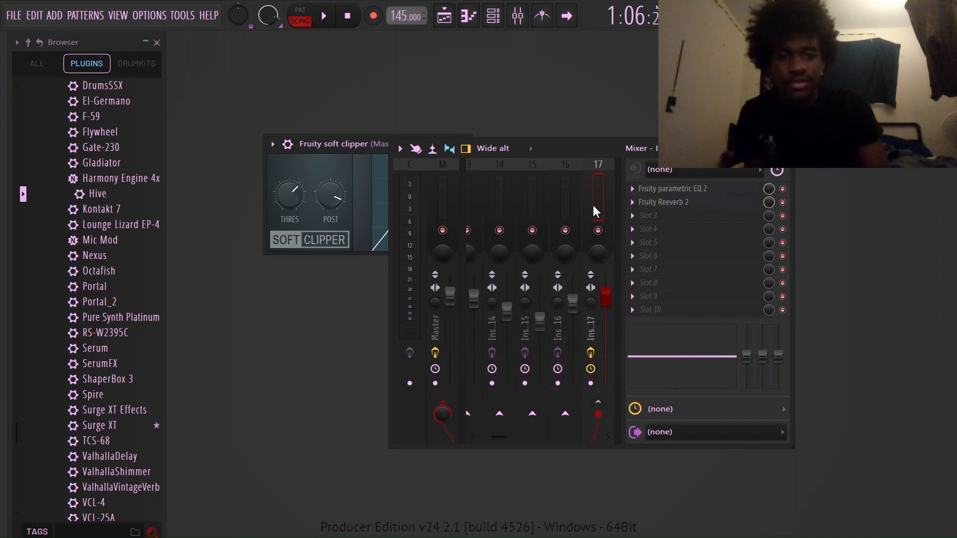
{"action": "left_click", "coordinate": [679, 189]}
{"action": "left_click_drag", "start_coordinate": [697, 147], "coordinate": [655, 275]}
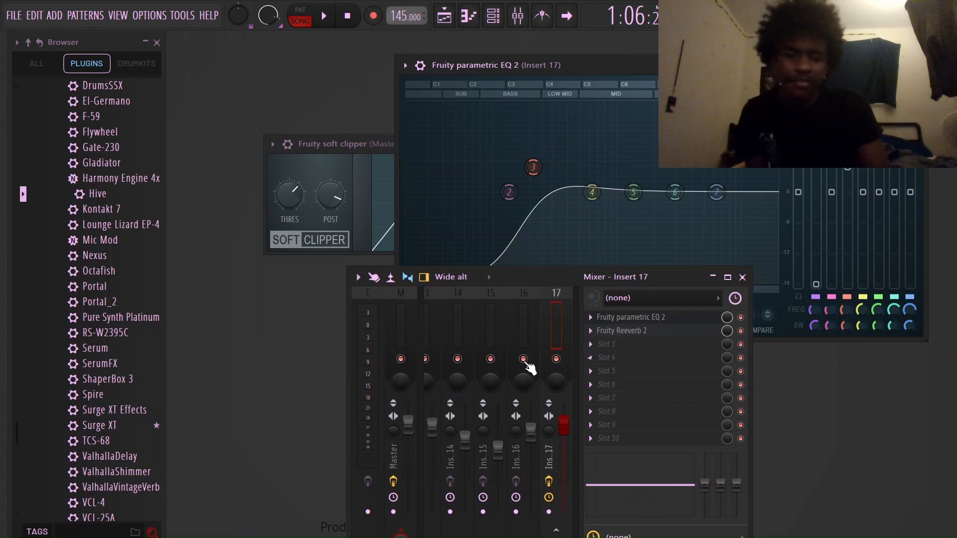
{"action": "left_click_drag", "start_coordinate": [568, 277], "coordinate": [568, 237]}
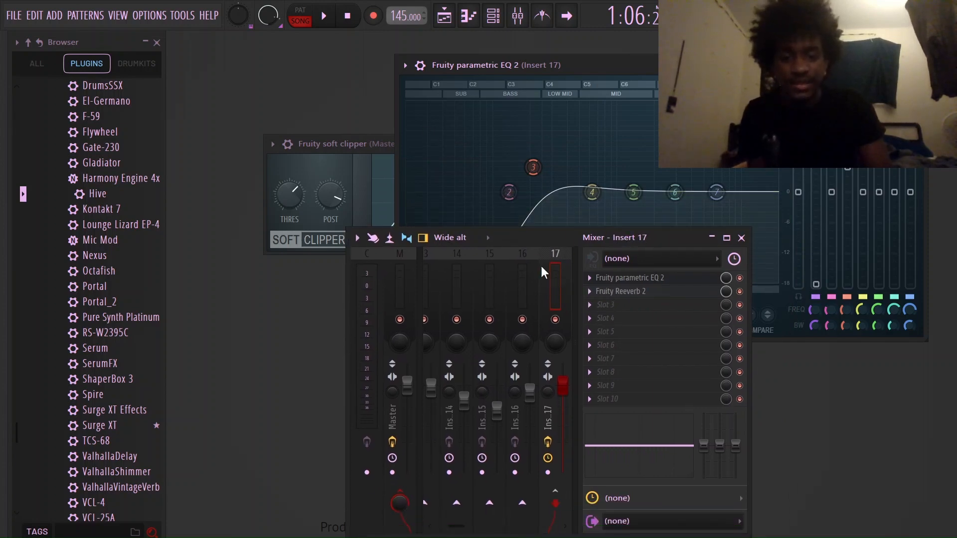
{"action": "left_click", "coordinate": [629, 292]}
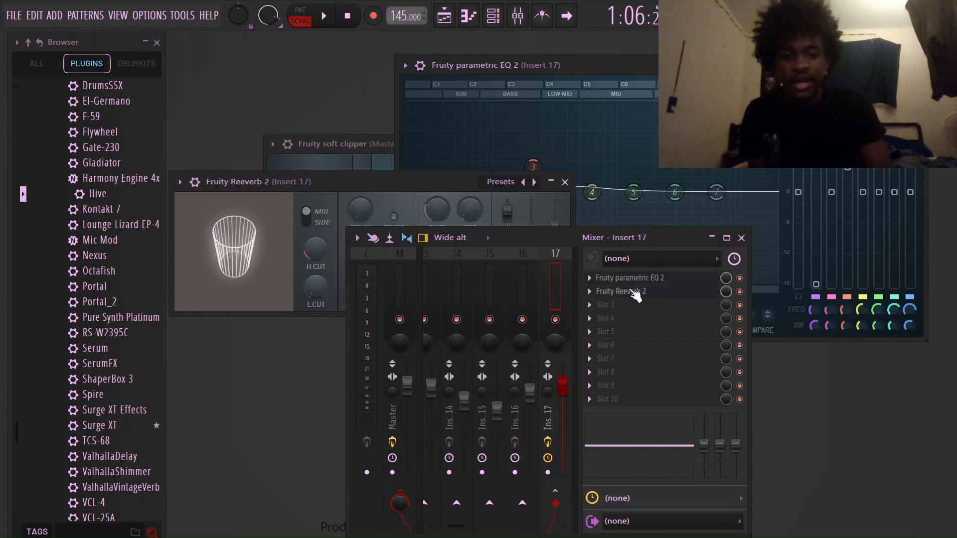
{"action": "left_click_drag", "start_coordinate": [634, 240], "coordinate": [649, 336]}
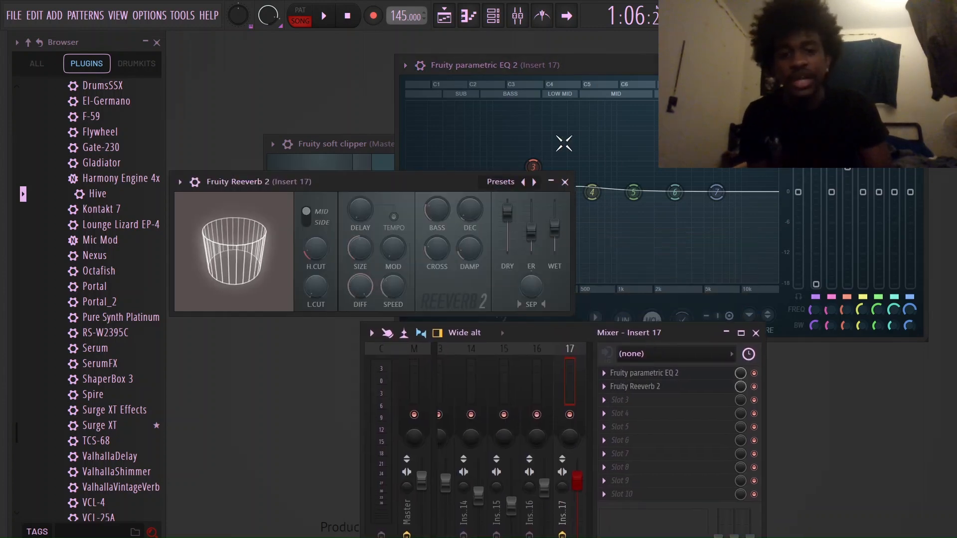
Step: Close Insert 17's Reeverb 2 and parametric EQ 2 windows along with the mixer
{"action": "left_click", "coordinate": [565, 182]}
{"action": "left_click", "coordinate": [756, 332]}
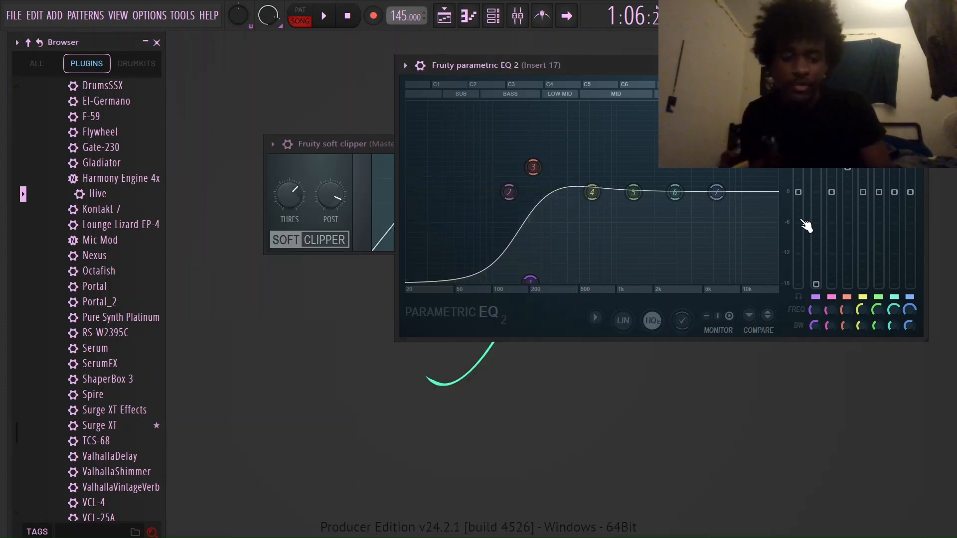
{"action": "left_click", "coordinate": [919, 66]}
Step: Review the Master's Fruity soft clipper and the insert tracks in the mixer, and close both windows
{"action": "left_click", "coordinate": [518, 17]}
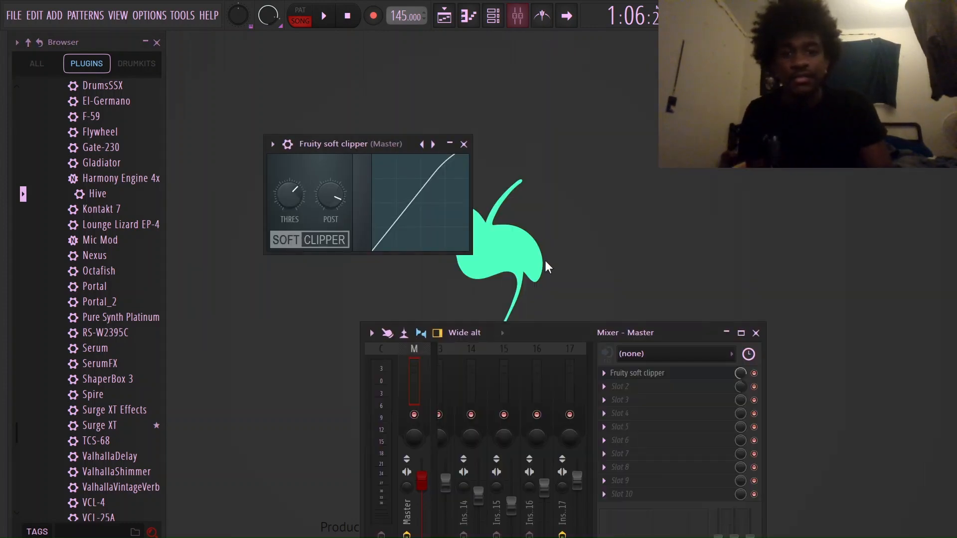
{"action": "left_click", "coordinate": [569, 378]}
{"action": "scroll", "coordinate": [563, 390], "scroll_direction": "down", "scroll_amount": 4}
{"action": "left_click_drag", "start_coordinate": [560, 393], "coordinate": [256, 386]}
{"action": "mouse_move", "coordinate": [365, 381]}
{"action": "left_mouse_down"}
{"action": "mouse_move", "coordinate": [429, 381]}
{"action": "mouse_move", "coordinate": [381, 382]}
{"action": "left_mouse_up"}
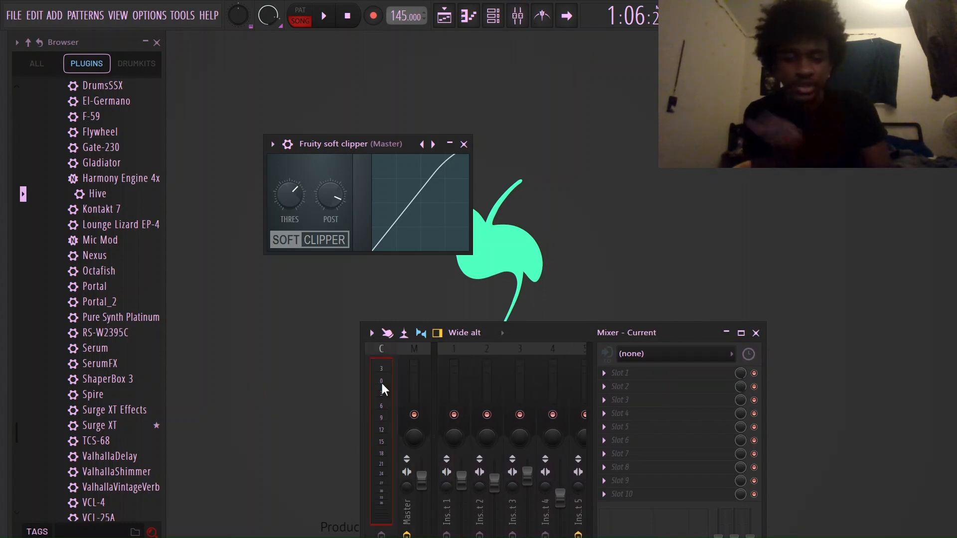
{"action": "left_click", "coordinate": [755, 333]}
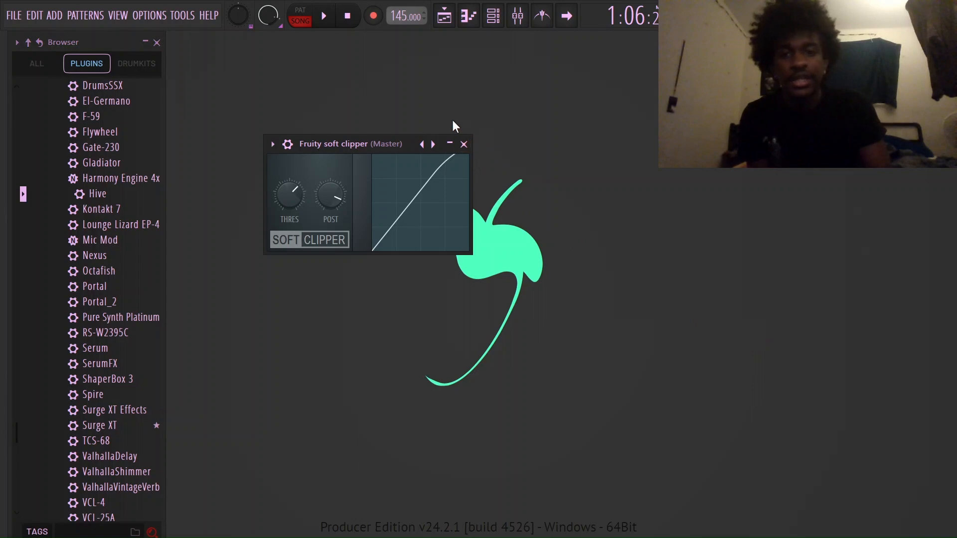
{"action": "left_click", "coordinate": [463, 144]}
Step: Reopen the playlist, place the playhead at bar 73, and maximize the playlist window
{"action": "left_click", "coordinate": [445, 16]}
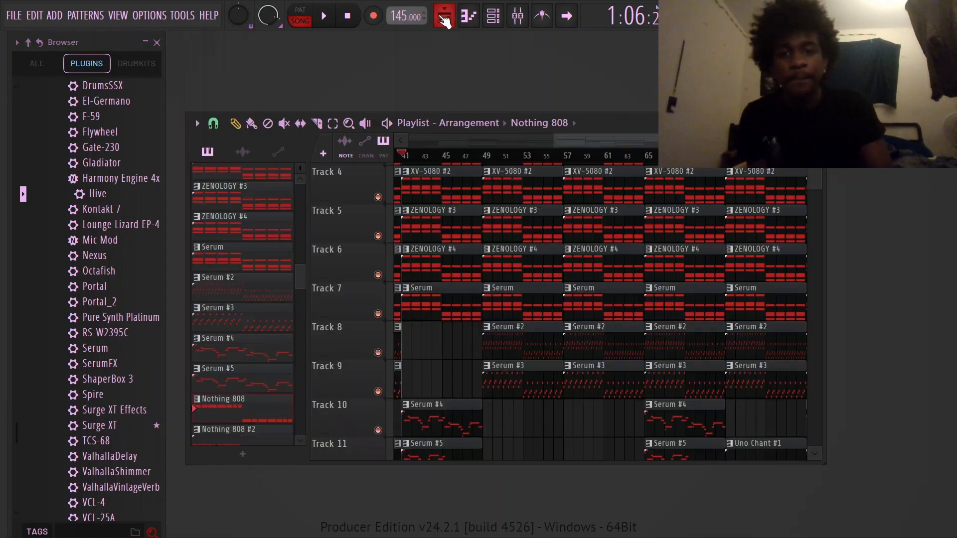
{"action": "scroll", "coordinate": [509, 165], "scroll_direction": "down", "scroll_amount": 2}
{"action": "scroll", "coordinate": [507, 162], "scroll_direction": "right", "scroll_amount": 4}
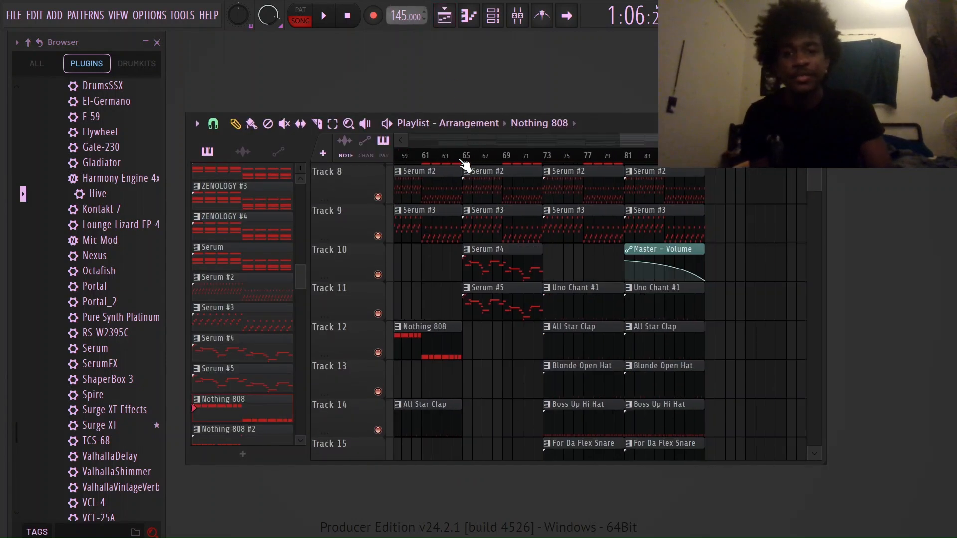
{"action": "left_click_drag", "start_coordinate": [464, 166], "coordinate": [545, 180]}
{"action": "scroll", "coordinate": [637, 147], "scroll_direction": "down", "scroll_amount": 5}
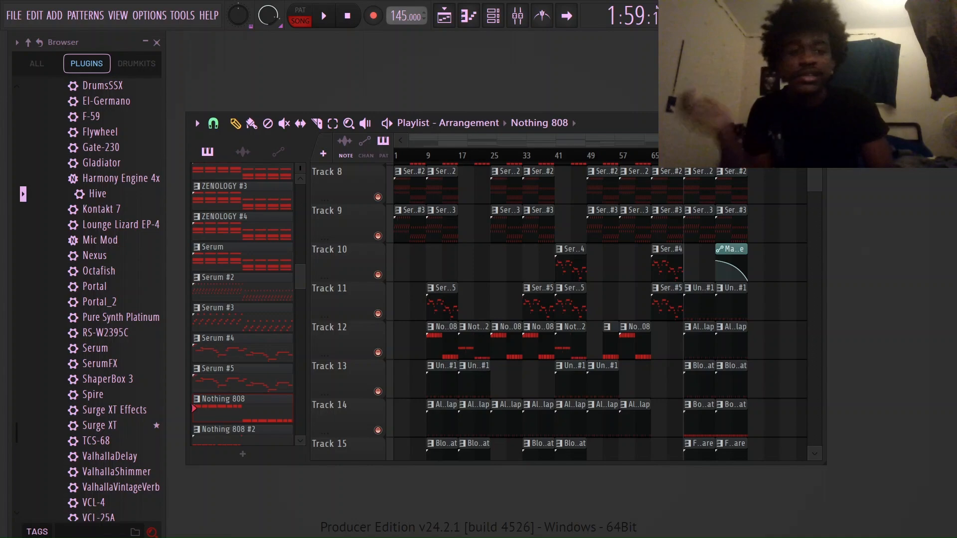
{"action": "left_click", "coordinate": [804, 123]}
Step: Look over the arrangement from the drum layers down to Track 18 back up to ZENOLOGY on Track 1
{"action": "scroll", "coordinate": [380, 87], "scroll_direction": "down", "scroll_amount": 4}
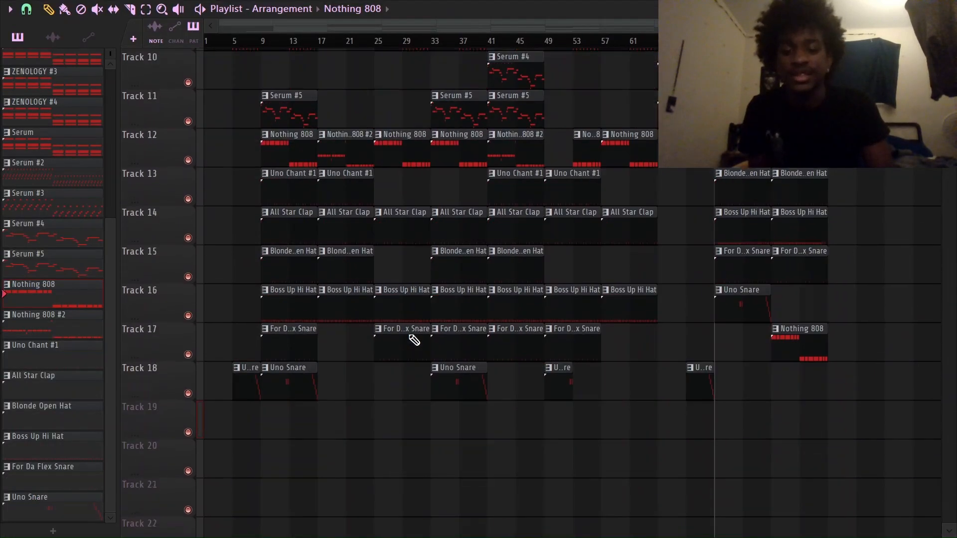
{"action": "scroll", "coordinate": [413, 60], "scroll_direction": "up", "scroll_amount": 3}
{"action": "scroll", "coordinate": [106, 98], "scroll_direction": "left", "scroll_amount": 4}
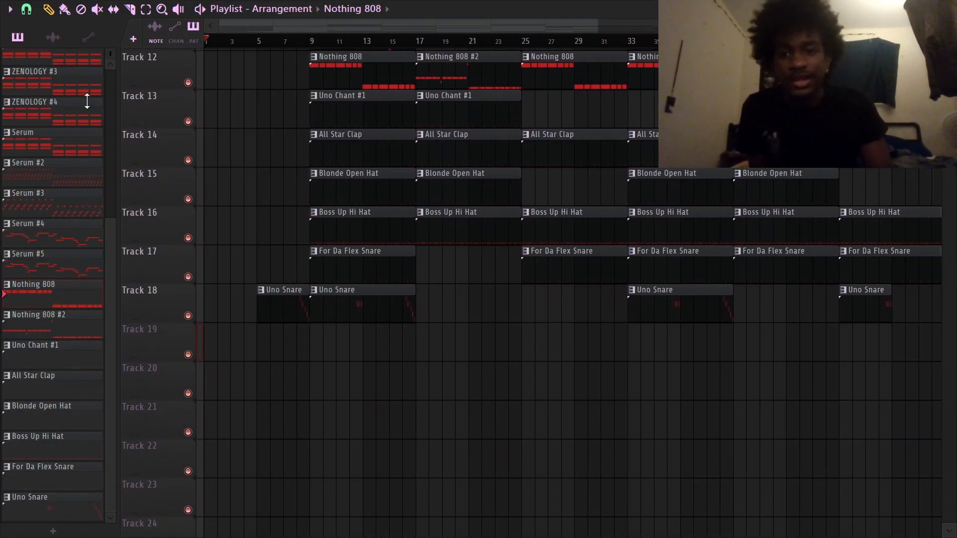
{"action": "scroll", "coordinate": [258, 116], "scroll_direction": "up", "scroll_amount": 8}
{"action": "scroll", "coordinate": [27, 367], "scroll_direction": "up", "scroll_amount": 3}
{"action": "scroll", "coordinate": [30, 371], "scroll_direction": "down", "scroll_amount": 3}
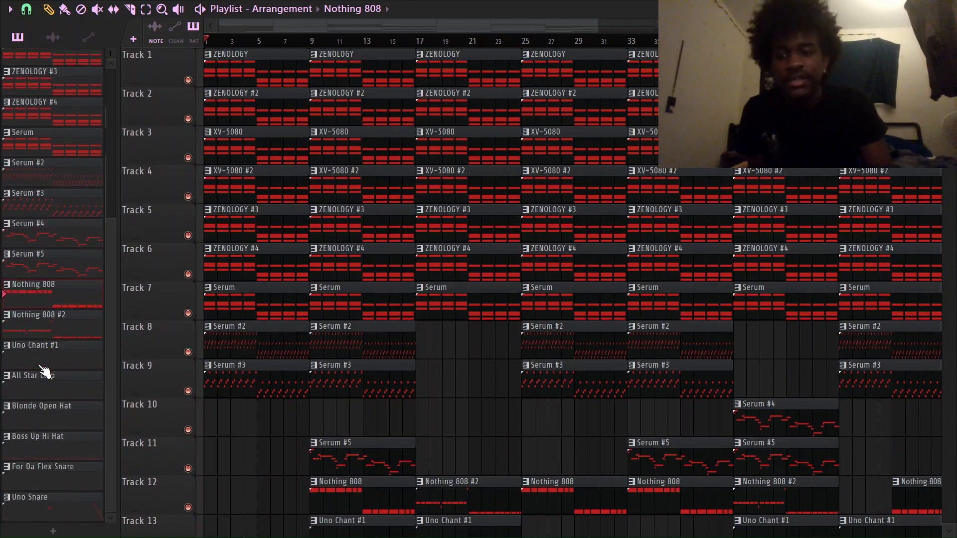
Step: Compare the 808 and drum layers entering at bar 9 with the melodic tracks above, and restore the playlist window's size
{"action": "scroll", "coordinate": [341, 256], "scroll_direction": "down", "scroll_amount": 5}
{"action": "scroll", "coordinate": [321, 184], "scroll_direction": "down", "scroll_amount": 3}
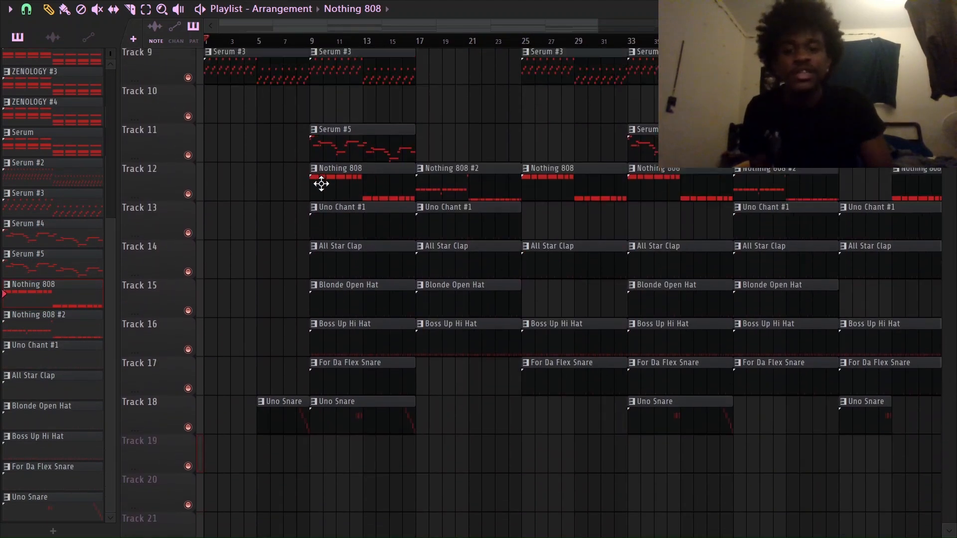
{"action": "scroll", "coordinate": [346, 131], "scroll_direction": "up", "scroll_amount": 3}
{"action": "scroll", "coordinate": [369, 65], "scroll_direction": "down", "scroll_amount": 2}
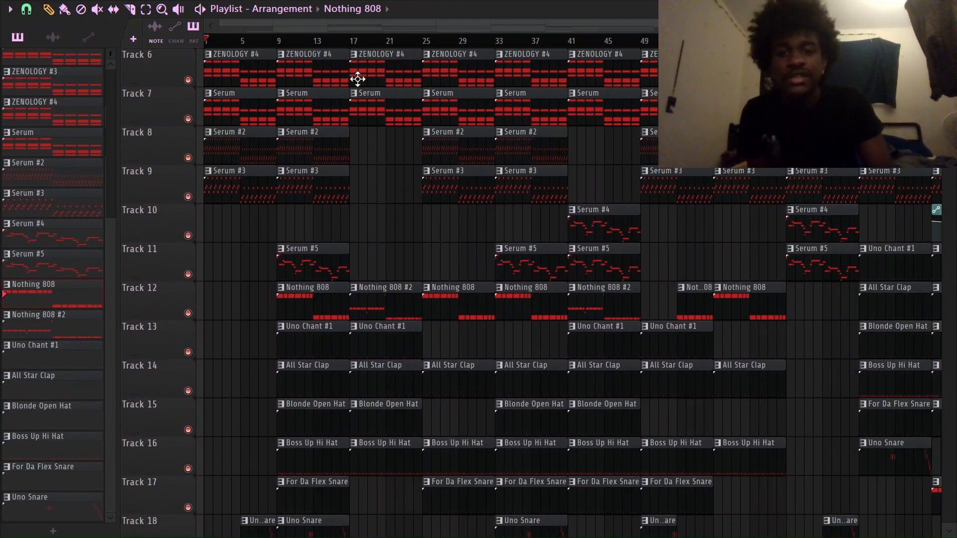
{"action": "scroll", "coordinate": [358, 78], "scroll_direction": "up", "scroll_amount": 5}
{"action": "scroll", "coordinate": [322, 44], "scroll_direction": "up", "scroll_amount": 5}
{"action": "left_click_drag", "start_coordinate": [306, 26], "coordinate": [229, 109]}
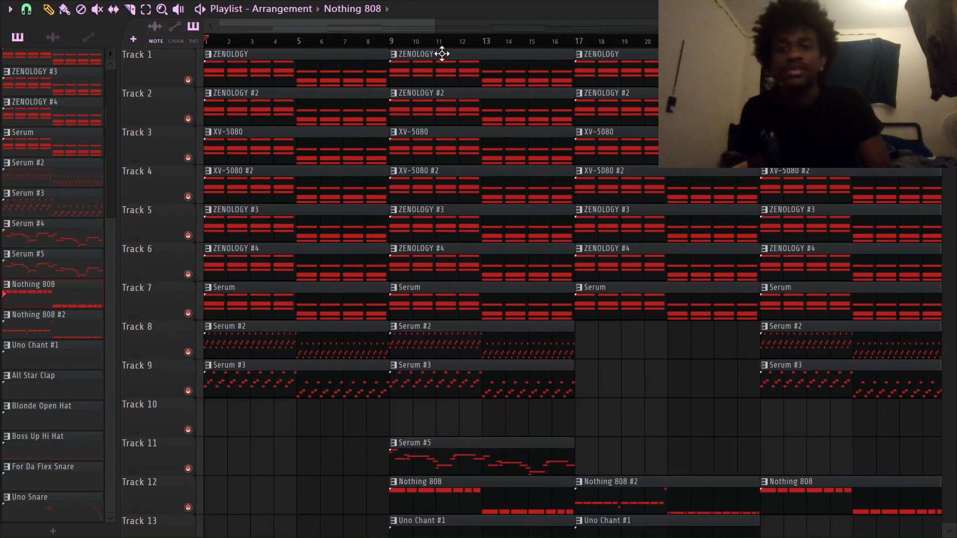
{"action": "double_click", "coordinate": [420, 14]}
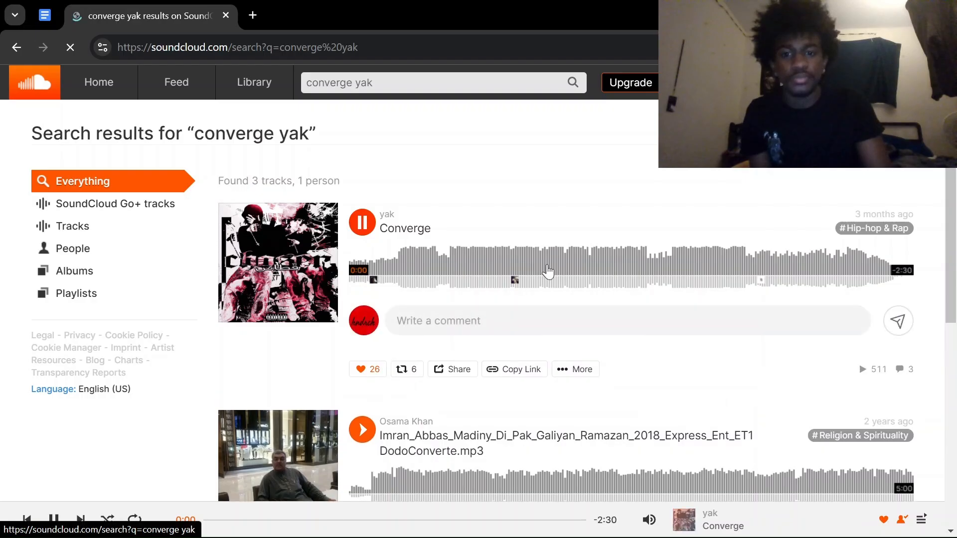
Step: Open the artist's SoundCloud profile from the Converge search result, browse its releases, and open the Converge track page
{"action": "left_click", "coordinate": [853, 83]}
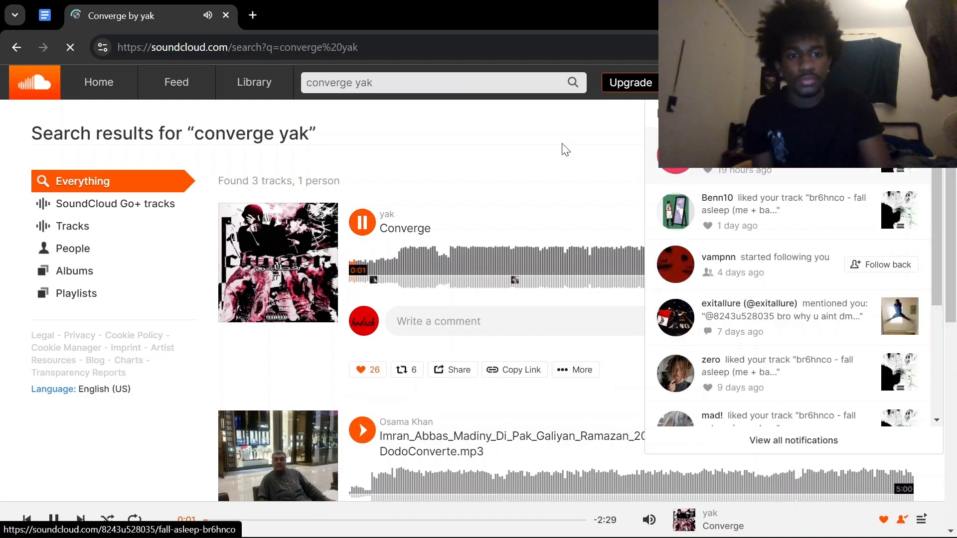
{"action": "left_click", "coordinate": [386, 215]}
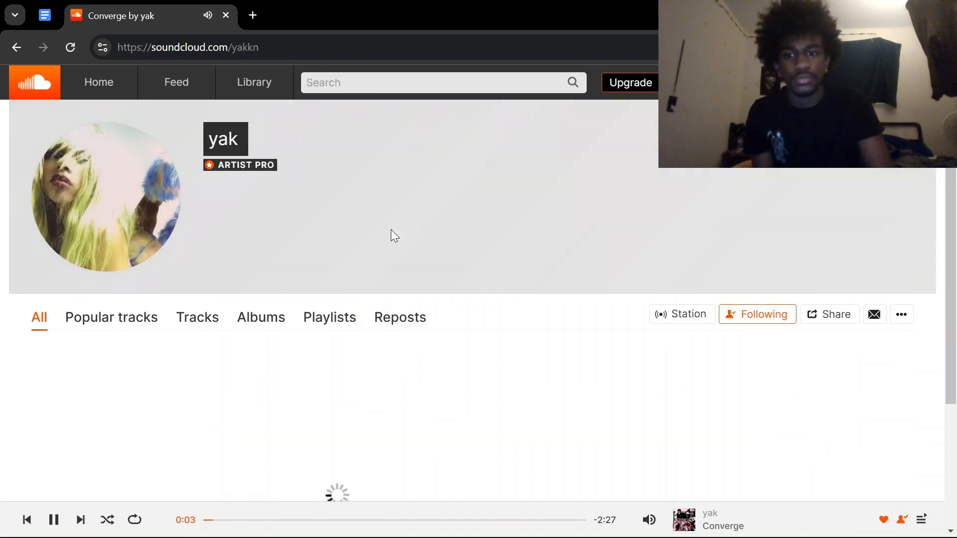
{"action": "scroll", "coordinate": [272, 245], "scroll_direction": "down", "scroll_amount": 5}
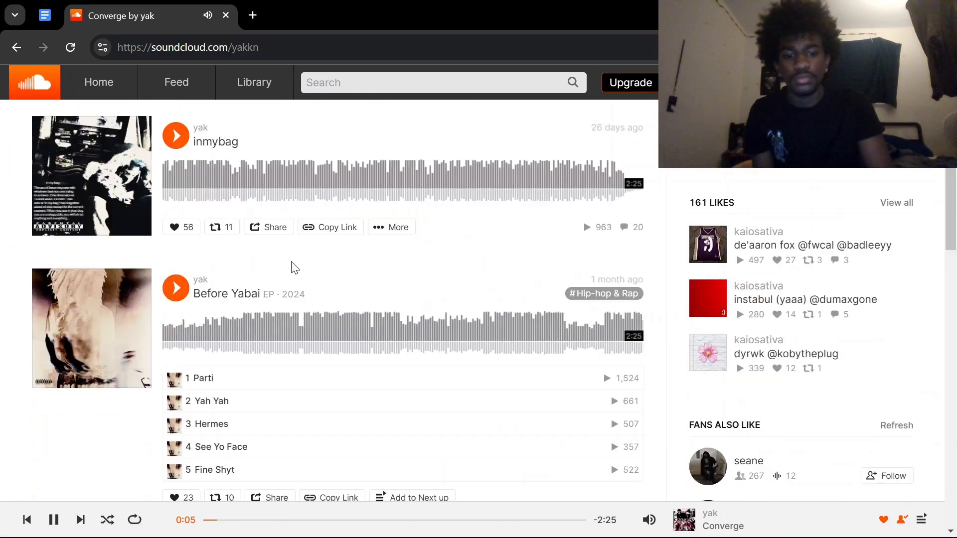
{"action": "scroll", "coordinate": [293, 267], "scroll_direction": "down", "scroll_amount": 3}
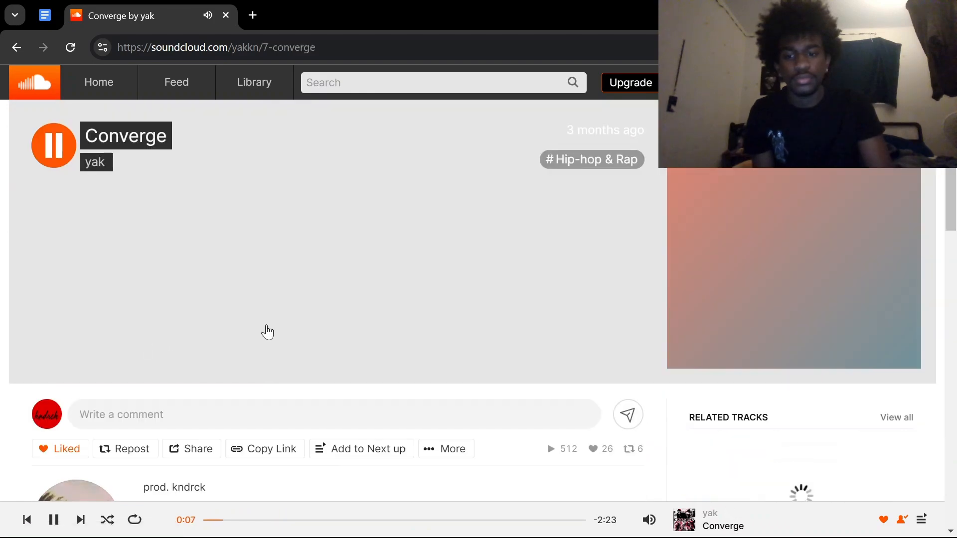
Step: Examine the producer credit, comments and waveform on the Converge track page during playback, and pause the track
{"action": "scroll", "coordinate": [157, 372], "scroll_direction": "down", "scroll_amount": 3}
{"action": "scroll", "coordinate": [157, 366], "scroll_direction": "down", "scroll_amount": 6}
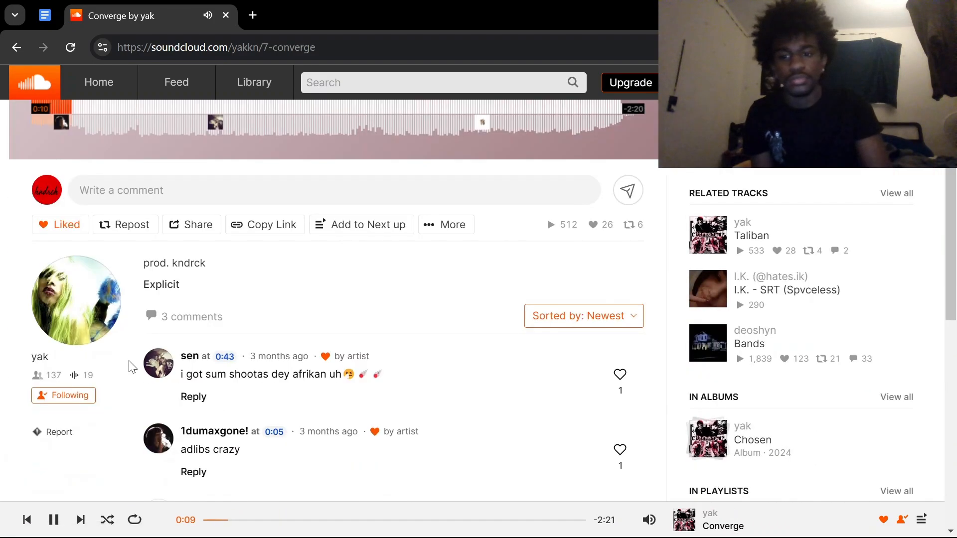
{"action": "scroll", "coordinate": [179, 318], "scroll_direction": "up", "scroll_amount": 5}
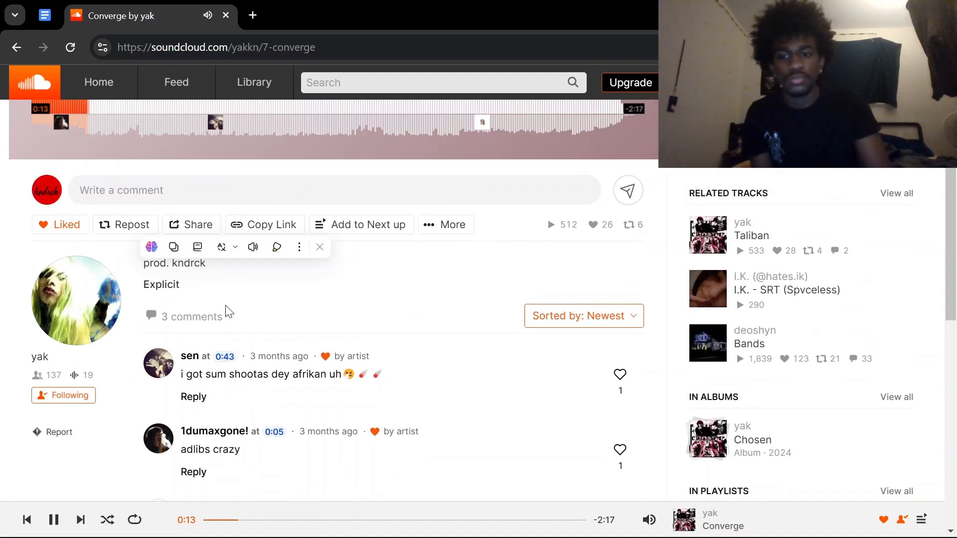
{"action": "left_click", "coordinate": [245, 324]}
{"action": "scroll", "coordinate": [252, 333], "scroll_direction": "up", "scroll_amount": 5}
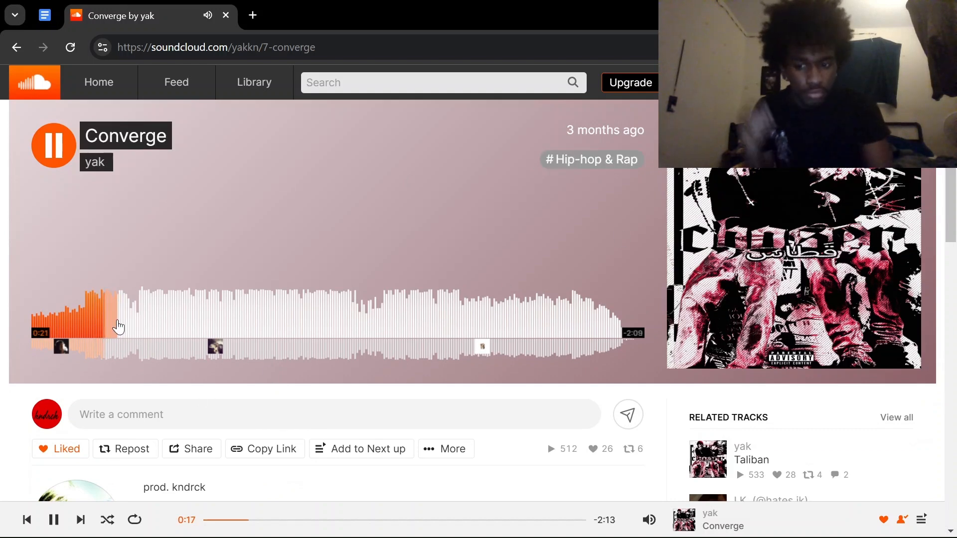
{"action": "scroll", "coordinate": [573, 392], "scroll_direction": "down", "scroll_amount": 2}
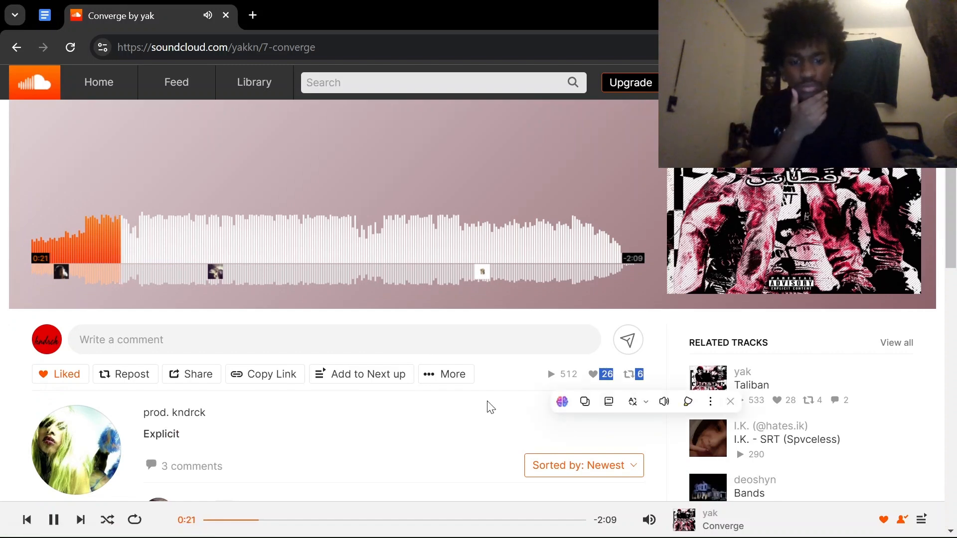
{"action": "scroll", "coordinate": [474, 363], "scroll_direction": "down", "scroll_amount": 4}
{"action": "scroll", "coordinate": [222, 306], "scroll_direction": "up", "scroll_amount": 6}
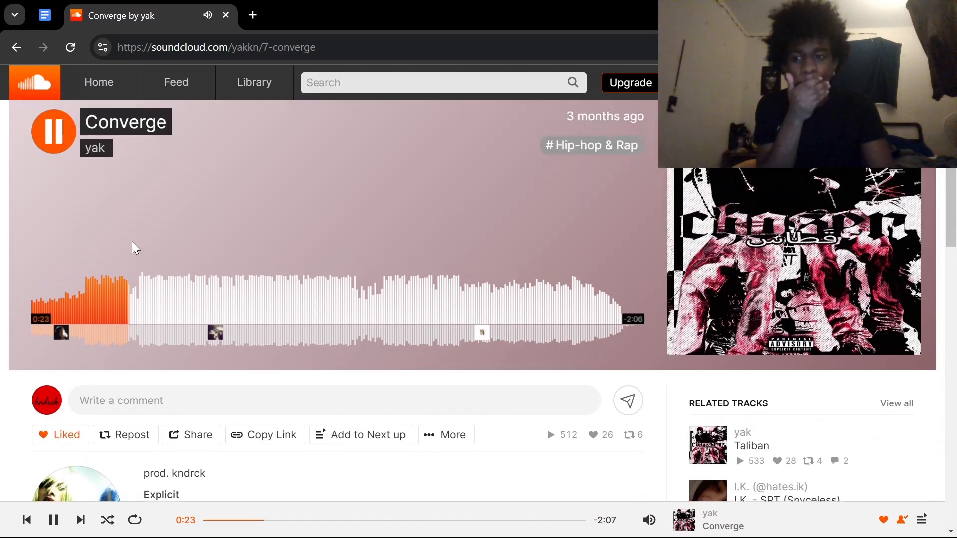
{"action": "key", "text": "space"}
Step: Switch back to FL Studio and look over the playlist arrangement from the melodic tracks down to Track 13 and back up
{"action": "left_click", "coordinate": [688, 520]}
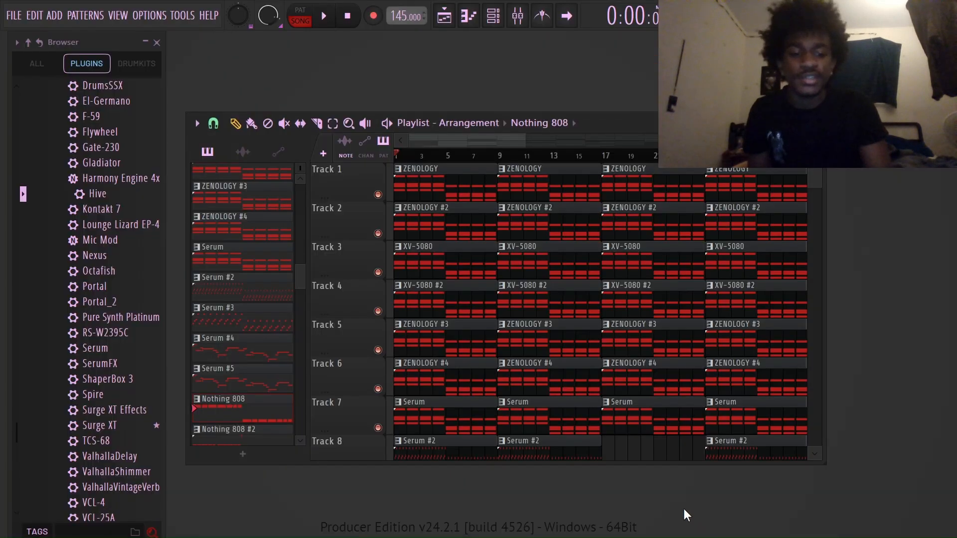
{"action": "scroll", "coordinate": [581, 215], "scroll_direction": "down", "scroll_amount": 10}
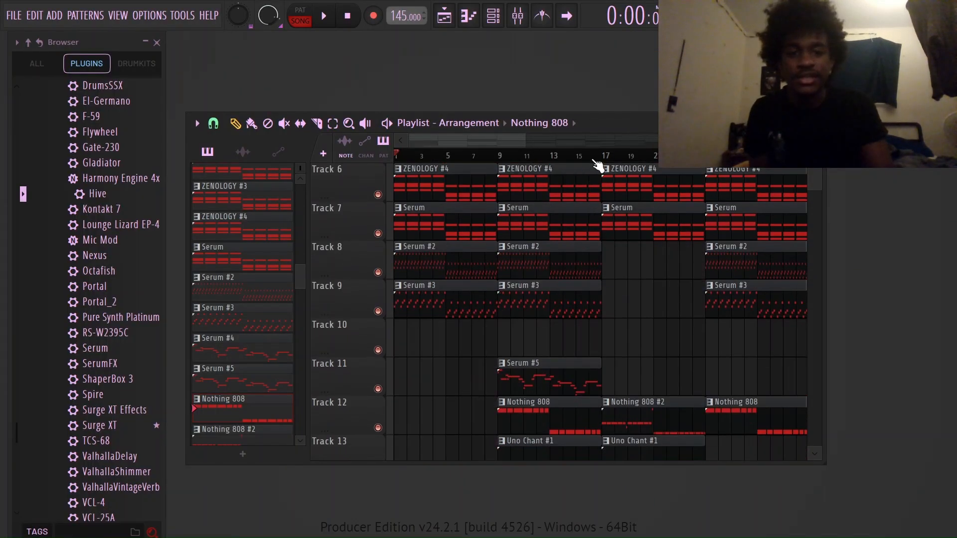
{"action": "scroll", "coordinate": [596, 269], "scroll_direction": "down", "scroll_amount": 2}
{"action": "scroll", "coordinate": [587, 256], "scroll_direction": "up", "scroll_amount": 5}
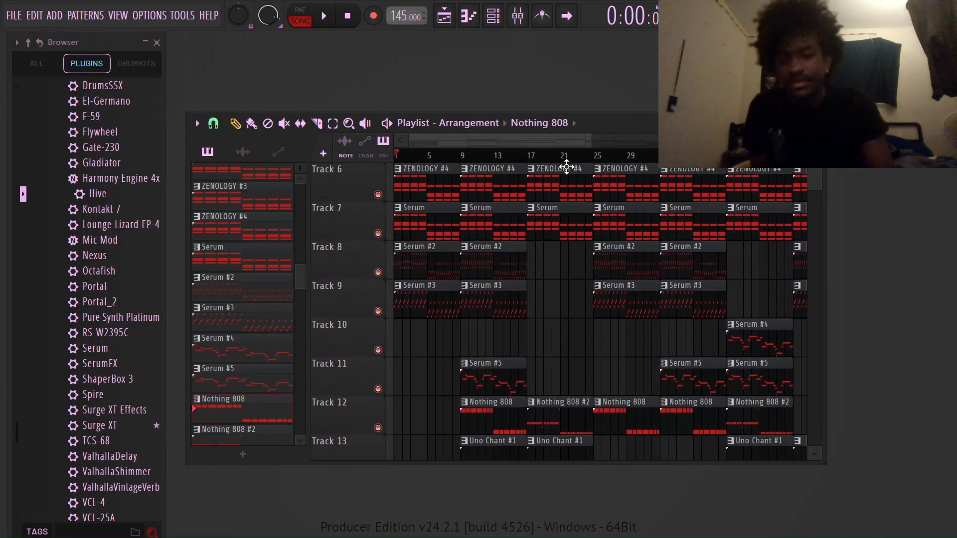
{"action": "scroll", "coordinate": [553, 216], "scroll_direction": "up", "scroll_amount": 5}
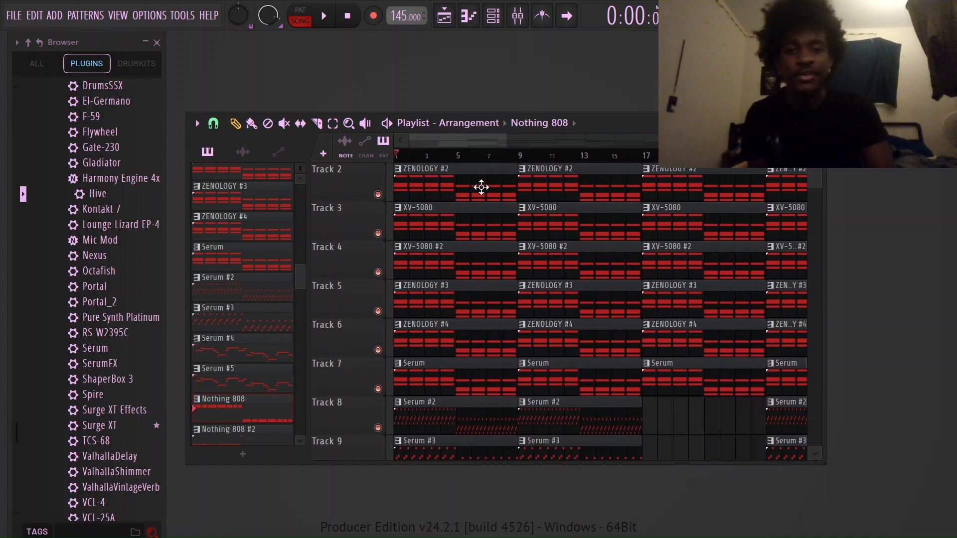